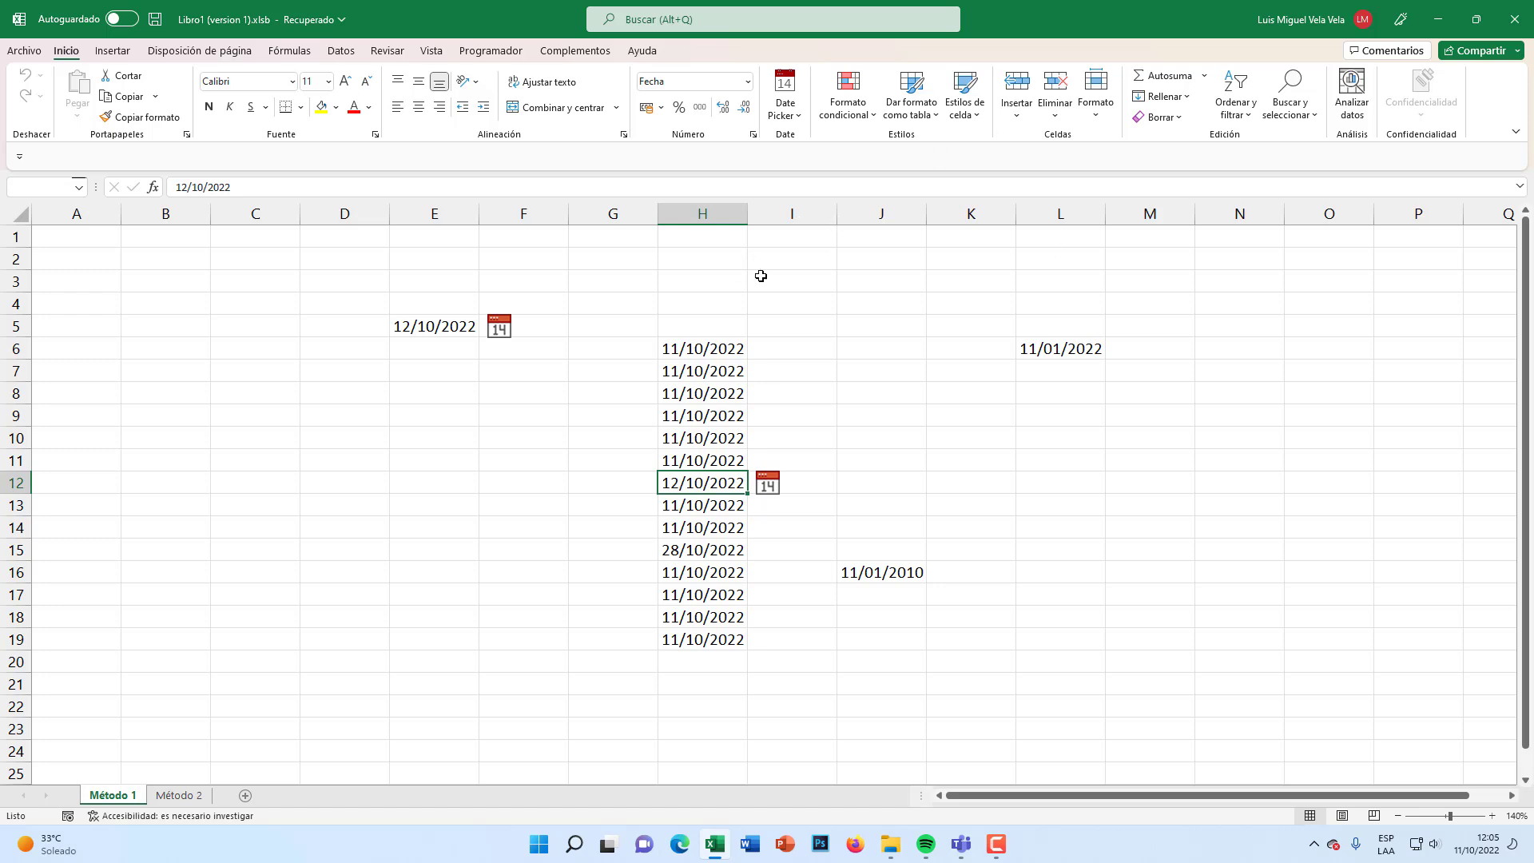
Step: Set the date in cell E5 to 18/10/2022 and then to 31/10/2022 with its pop-up date picker
{"action": "left_click", "coordinate": [428, 324]}
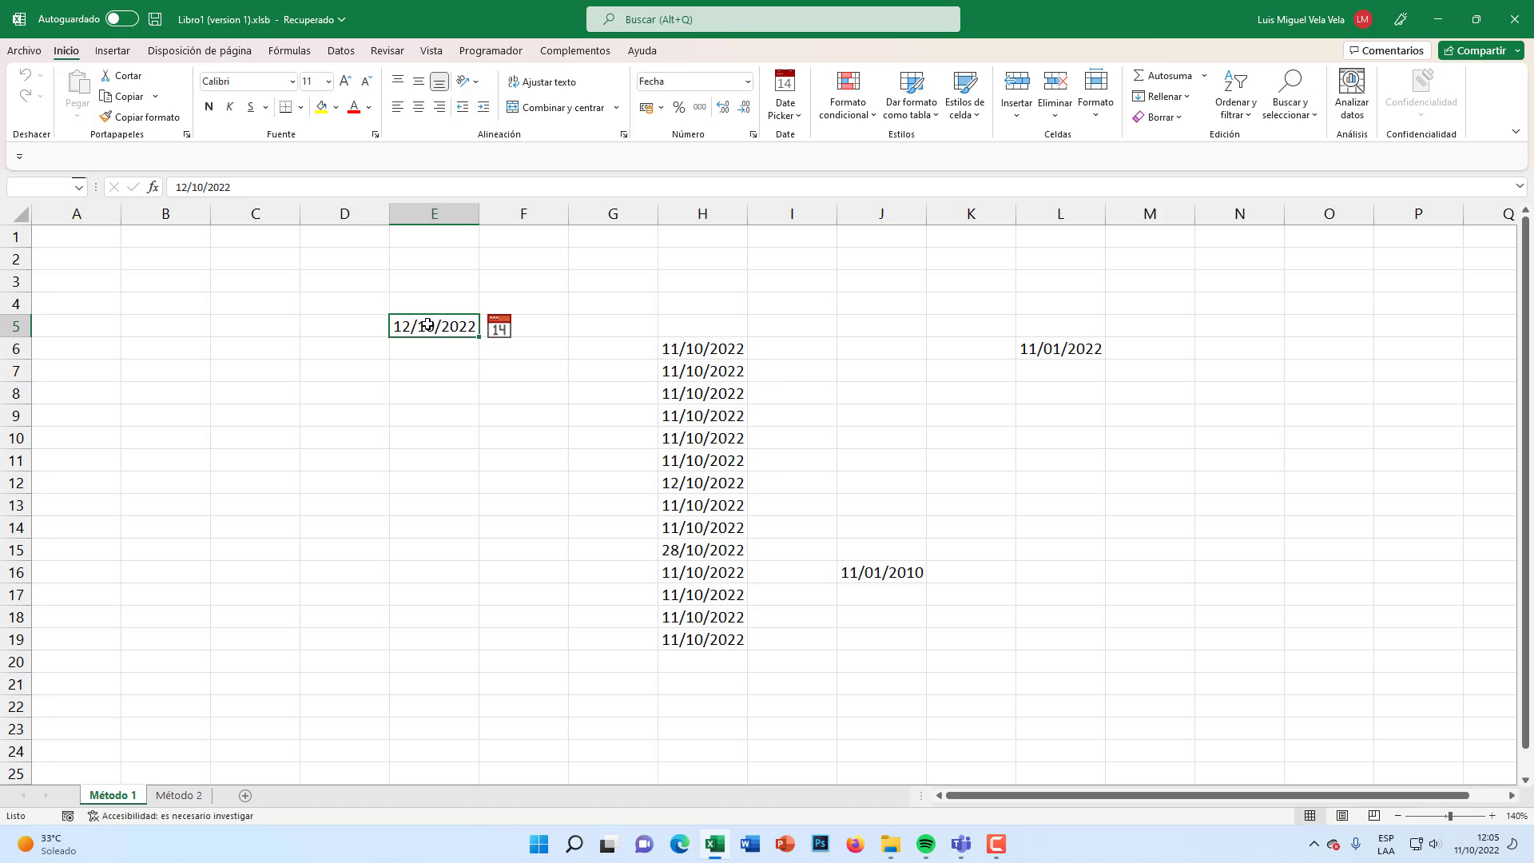
{"action": "left_click", "coordinate": [500, 330]}
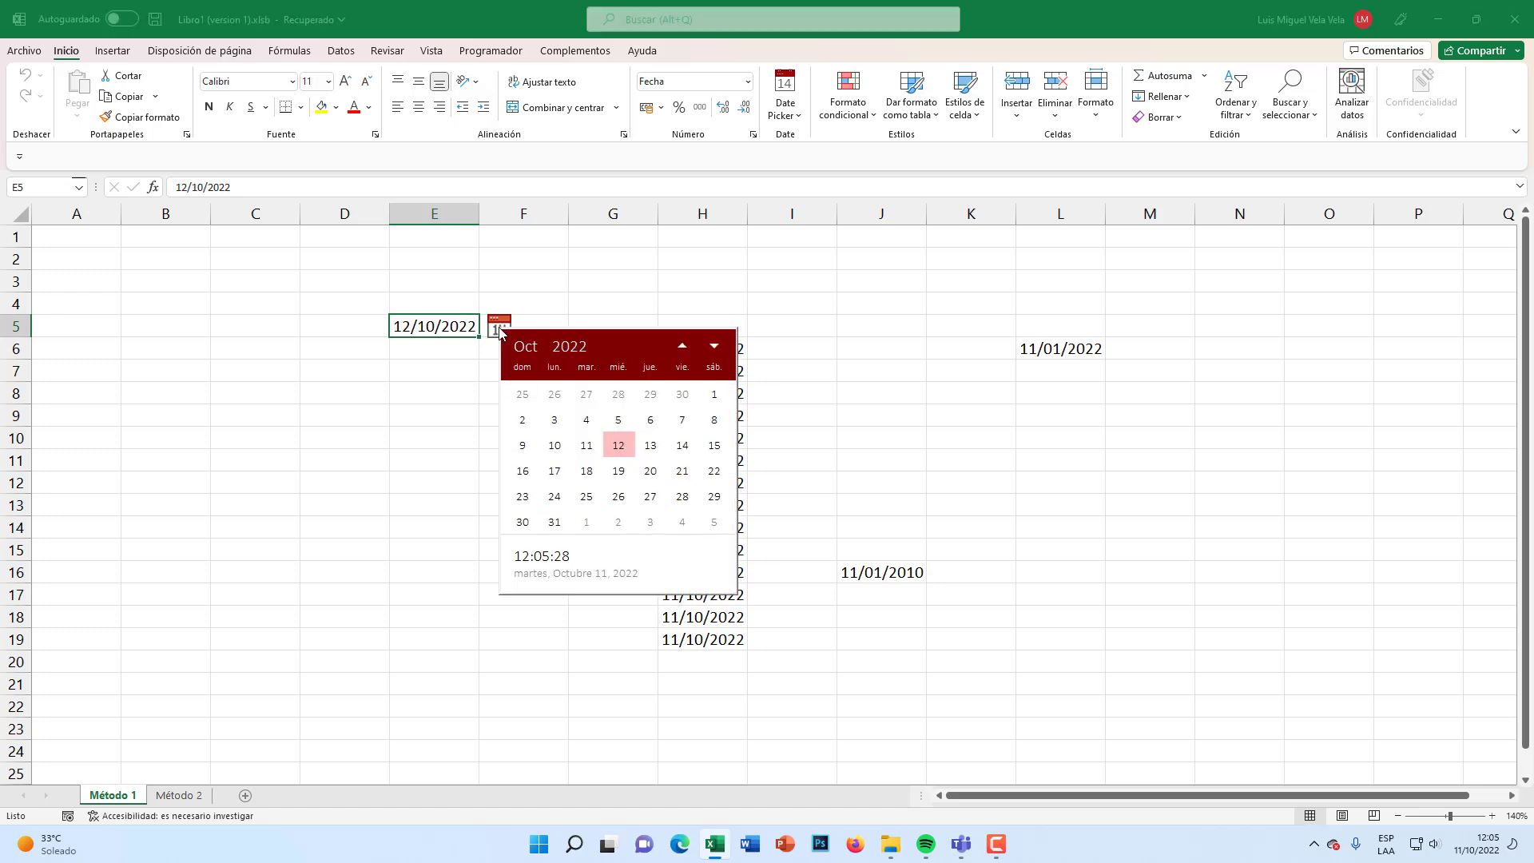
{"action": "left_click", "coordinate": [589, 469]}
{"action": "left_click", "coordinate": [499, 327]}
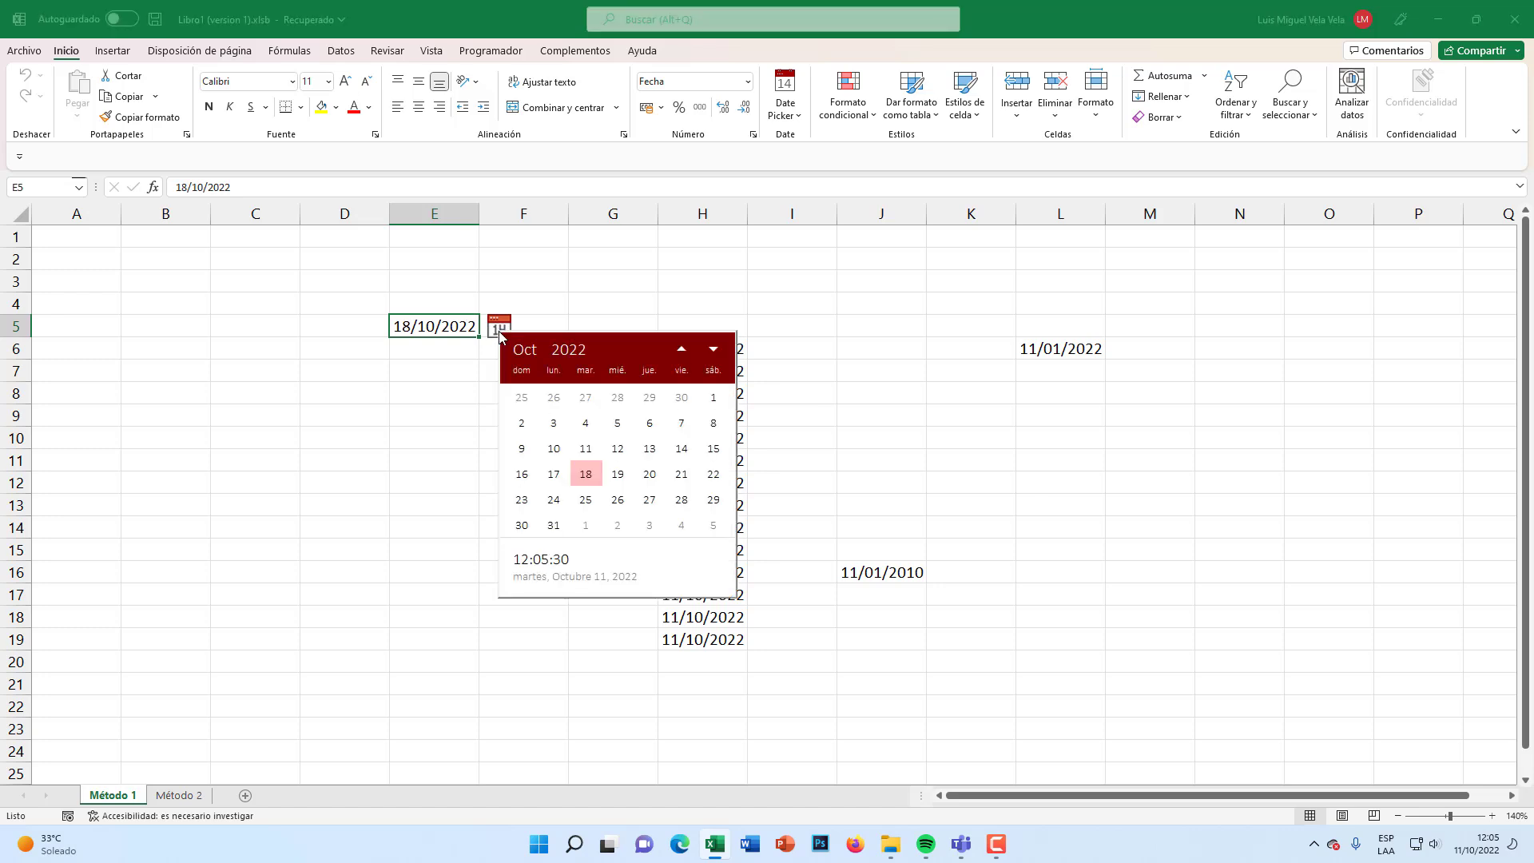
{"action": "left_click", "coordinate": [582, 524]}
Step: Pick 13/10/2022 for cell H6 and 25/10/2022 for cell H10 with the pop-up date picker
{"action": "left_click", "coordinate": [723, 345]}
{"action": "left_click", "coordinate": [768, 351]}
{"action": "left_click", "coordinate": [920, 465]}
{"action": "left_click", "coordinate": [707, 436]}
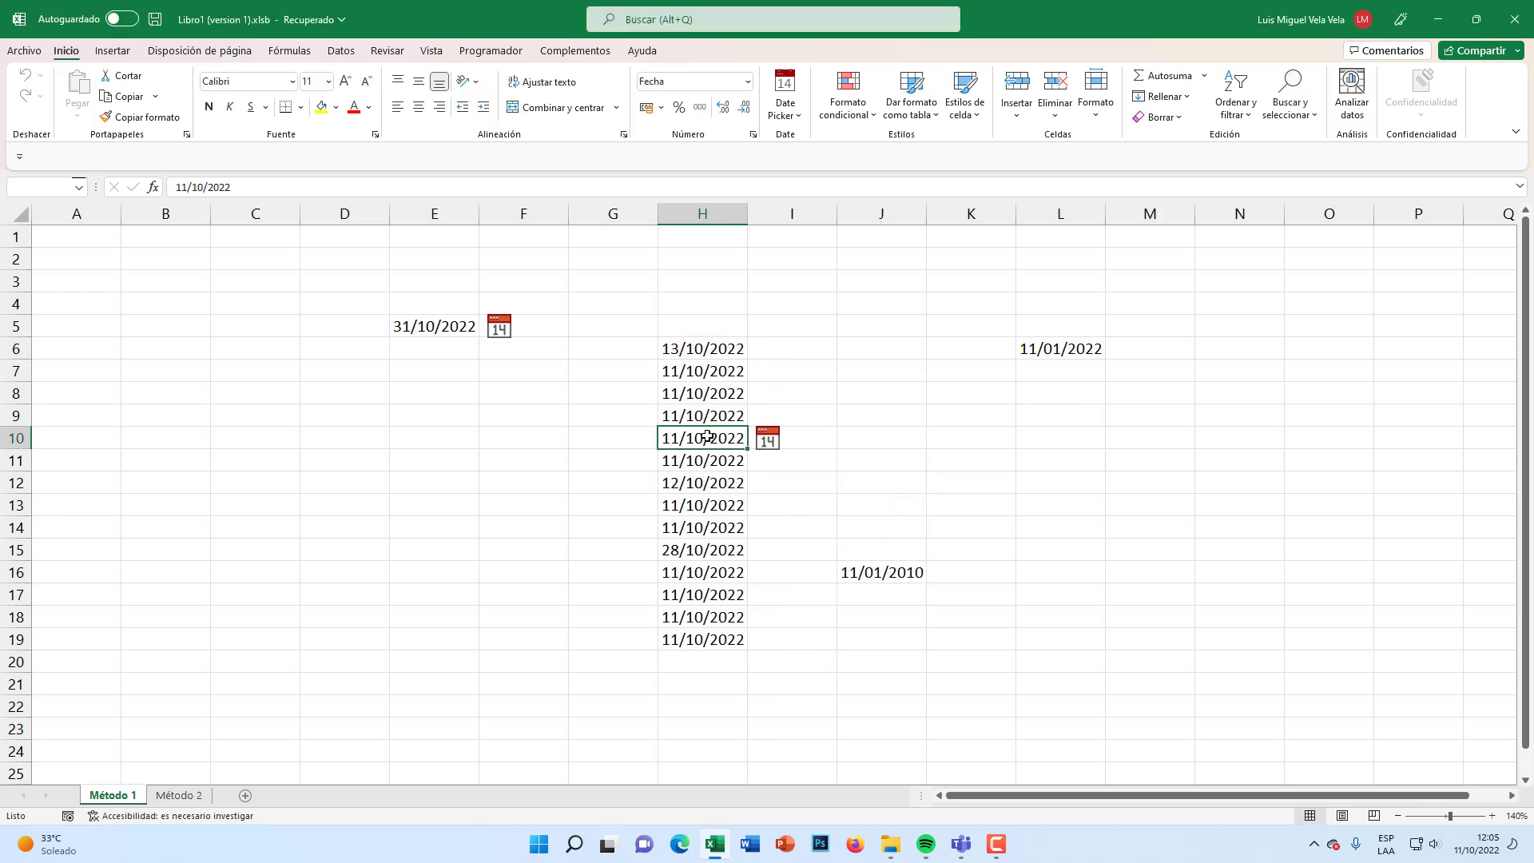
{"action": "left_click", "coordinate": [767, 439]}
{"action": "left_click", "coordinate": [858, 613]}
Step: Enter the date 01/01/2022 in cell L10 and reselect that cell
{"action": "left_click", "coordinate": [1049, 443]}
{"action": "type", "text": "01/01/2022"}
{"action": "key", "text": "Return"}
{"action": "left_click", "coordinate": [1052, 439]}
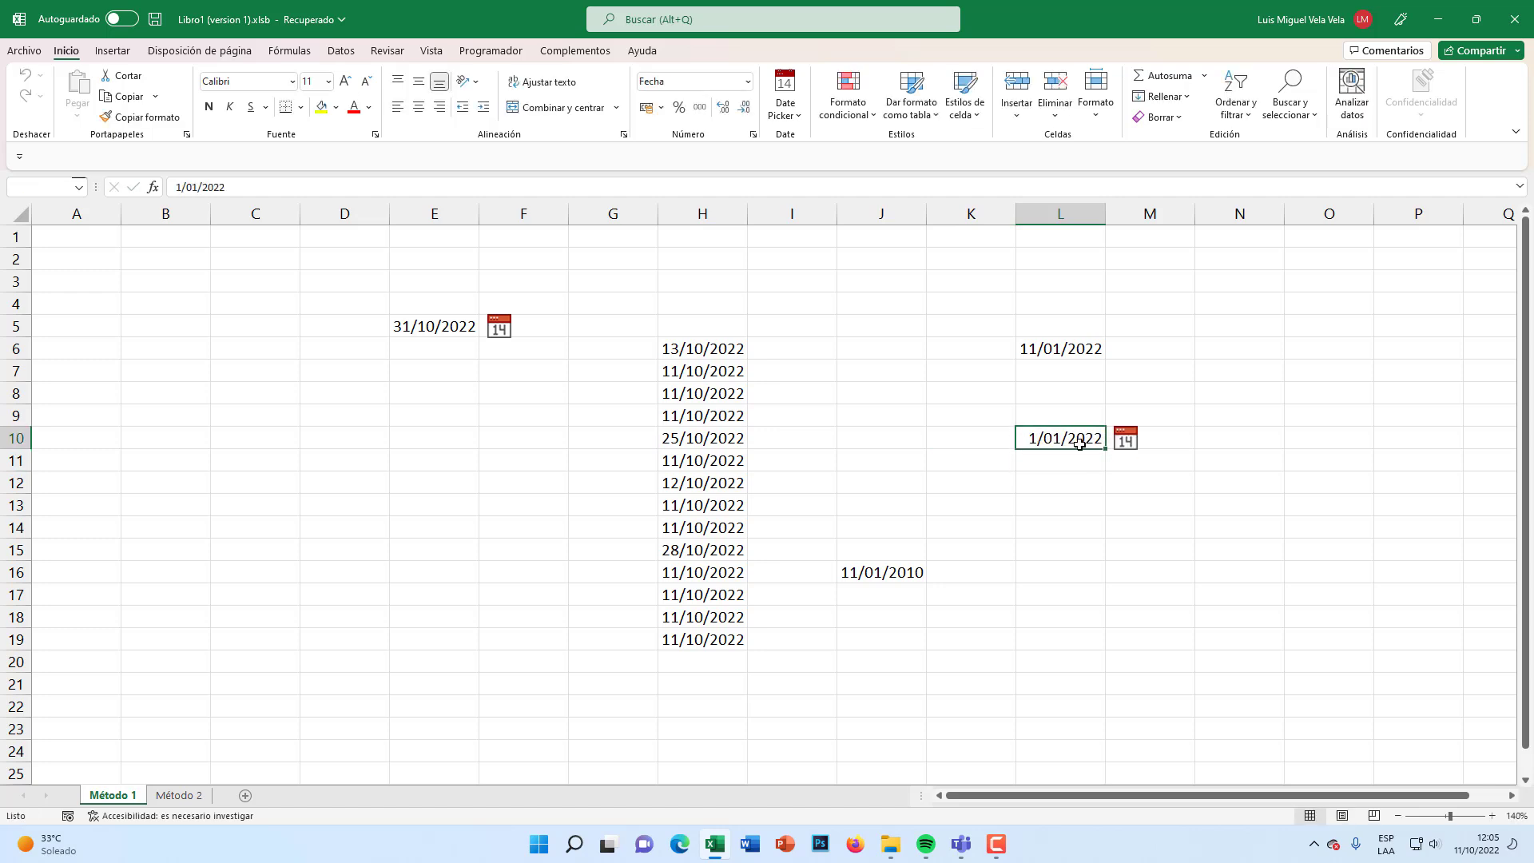
Step: Pick several January dates for cell L10 in its pop-up calendar, starting with 19/01/2022 and ending with 26/01/2022
{"action": "left_click", "coordinate": [1128, 442]}
{"action": "left_click", "coordinate": [1254, 577]}
{"action": "left_click", "coordinate": [1132, 440]}
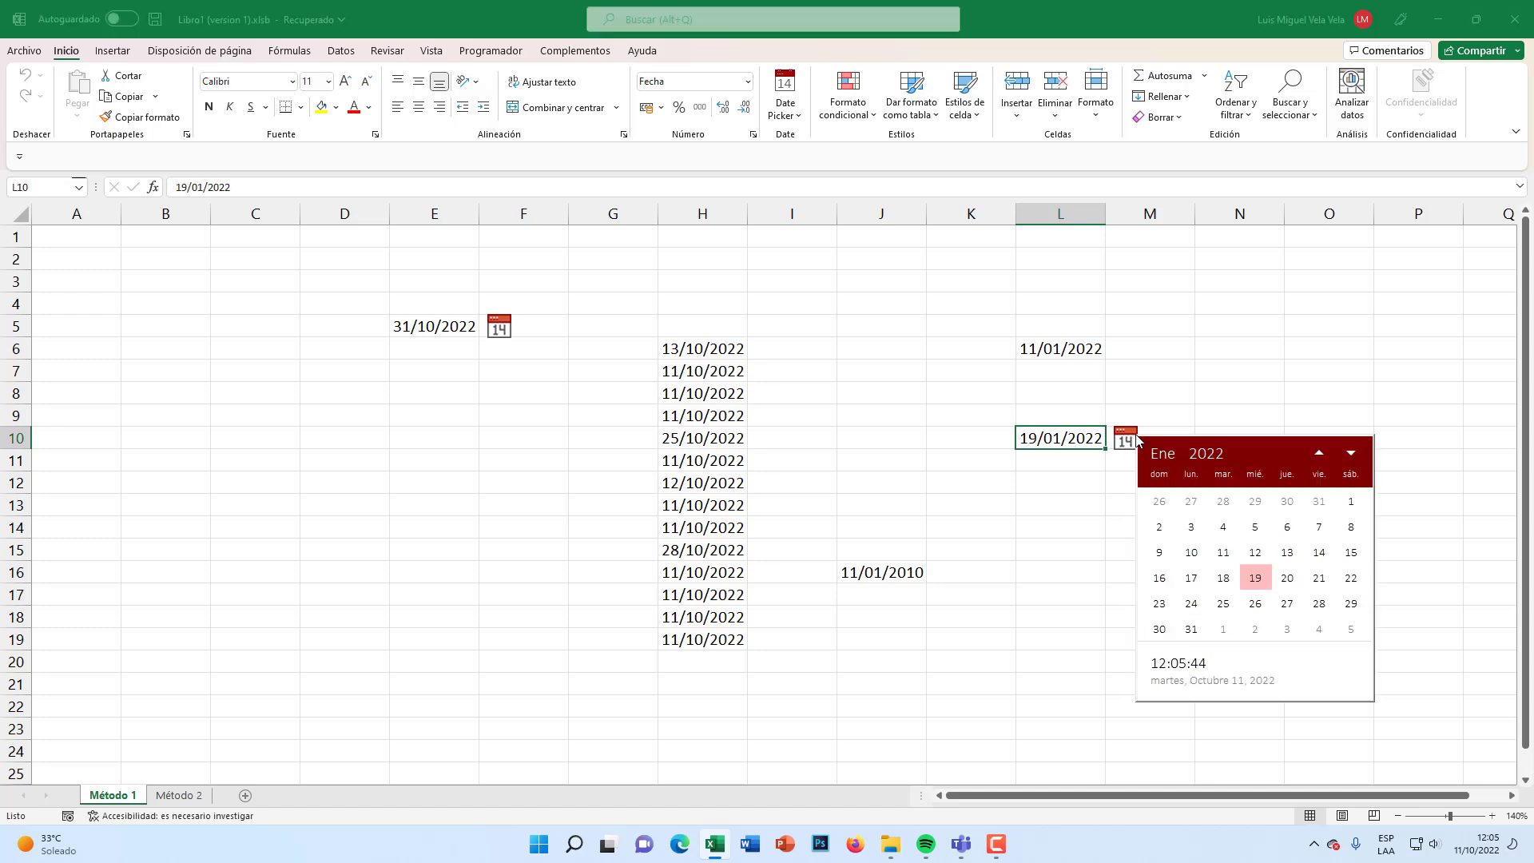
{"action": "left_click", "coordinate": [1191, 603]}
{"action": "left_click", "coordinate": [1128, 441]}
{"action": "left_click", "coordinate": [1188, 639]}
{"action": "left_click", "coordinate": [1127, 442]}
{"action": "left_click", "coordinate": [1261, 615]}
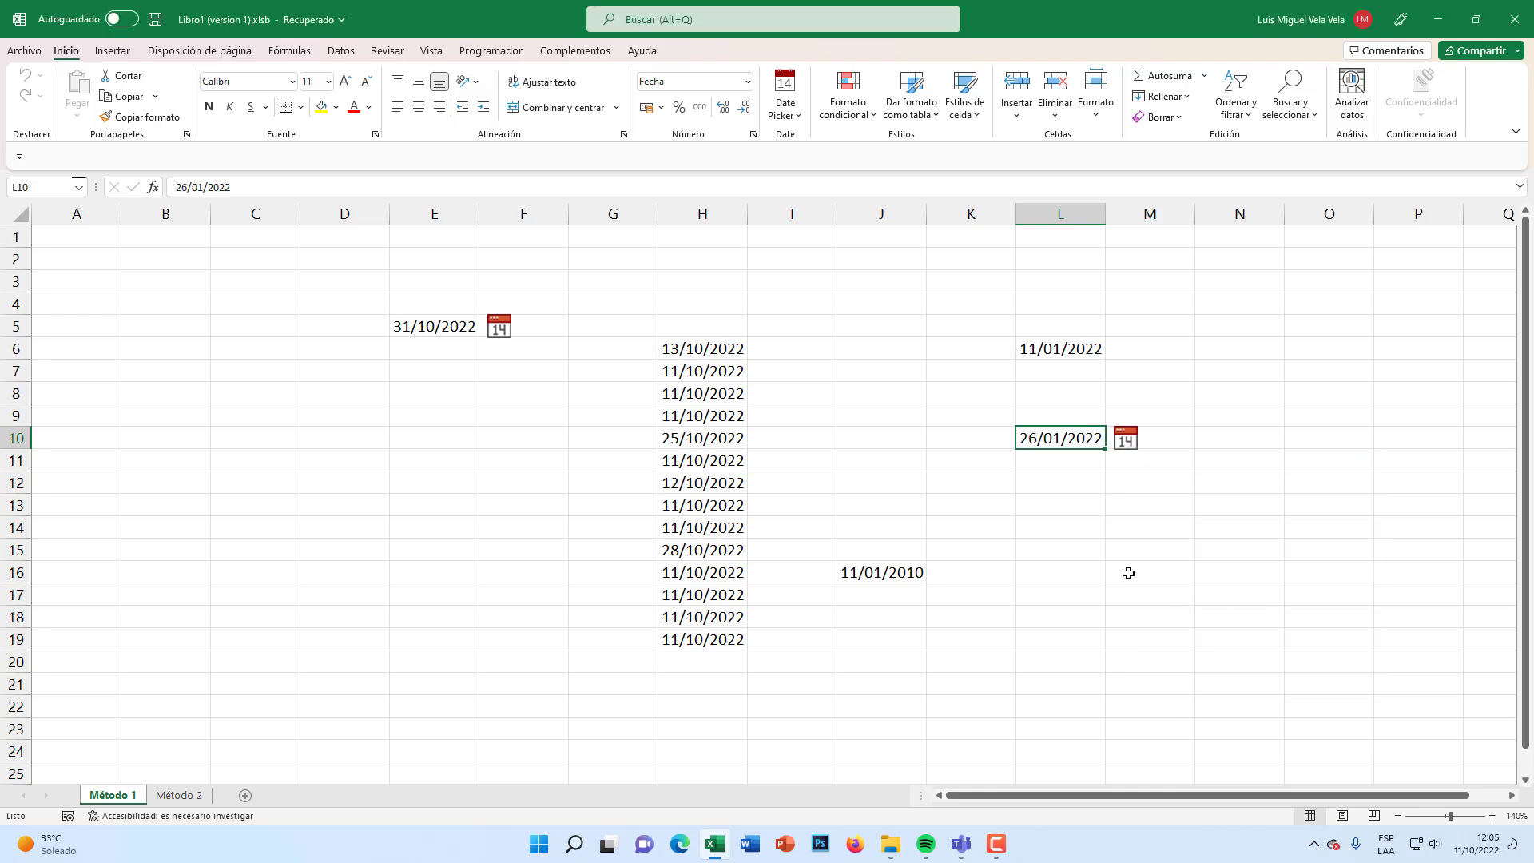
Step: On the Método 2 sheet, shrink the mini calendar and move it over columns D to F, just below the date in C8
{"action": "left_click", "coordinate": [179, 795]}
{"action": "left_click", "coordinate": [699, 372]}
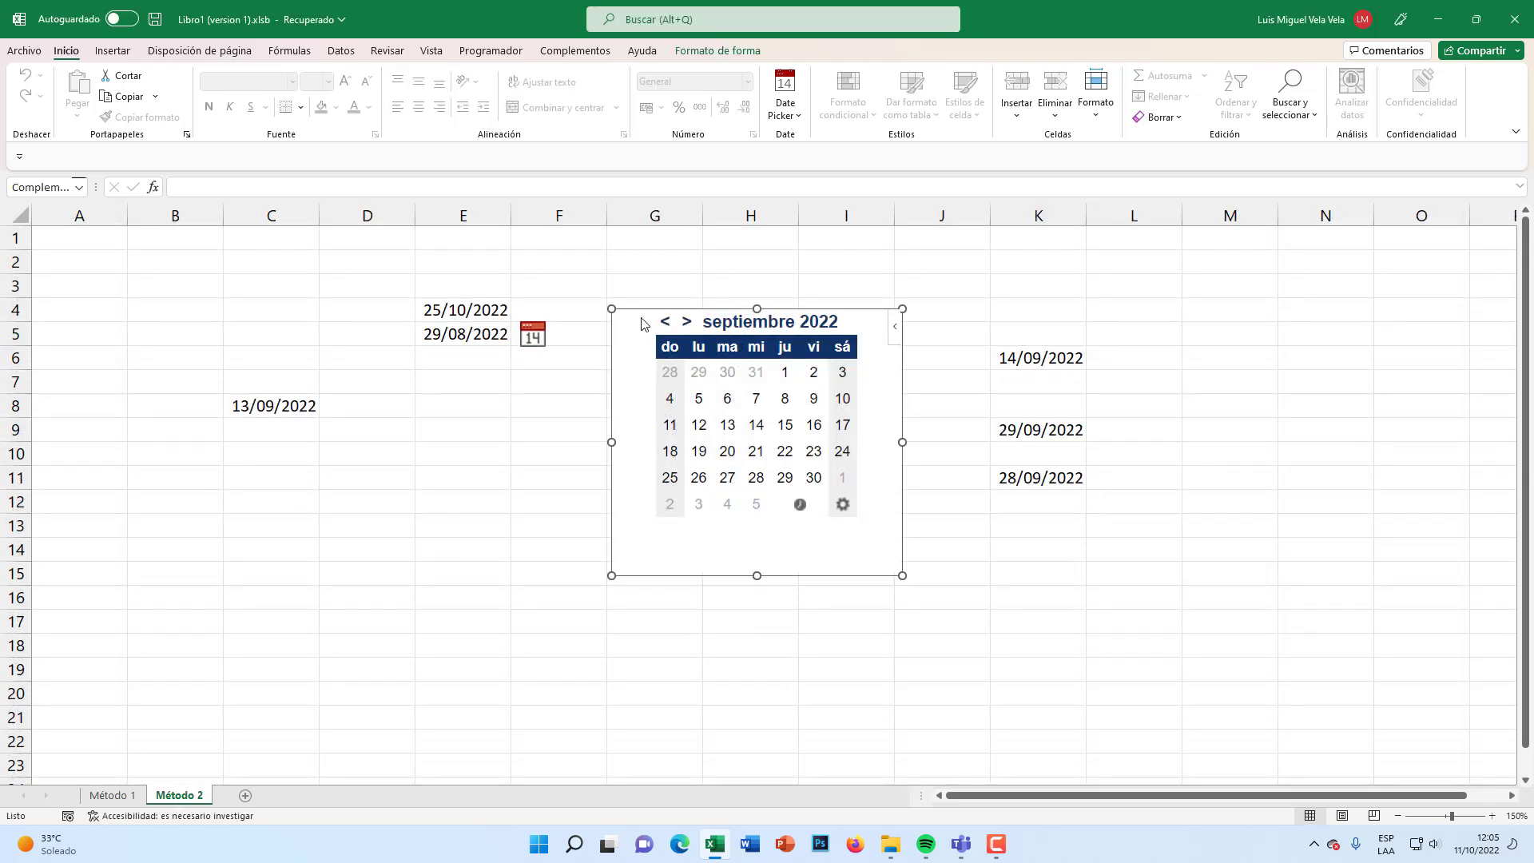
{"action": "left_click_drag", "start_coordinate": [639, 324], "coordinate": [606, 311]}
{"action": "left_click_drag", "start_coordinate": [869, 573], "coordinate": [835, 527]}
{"action": "left_click_drag", "start_coordinate": [589, 308], "coordinate": [369, 412]}
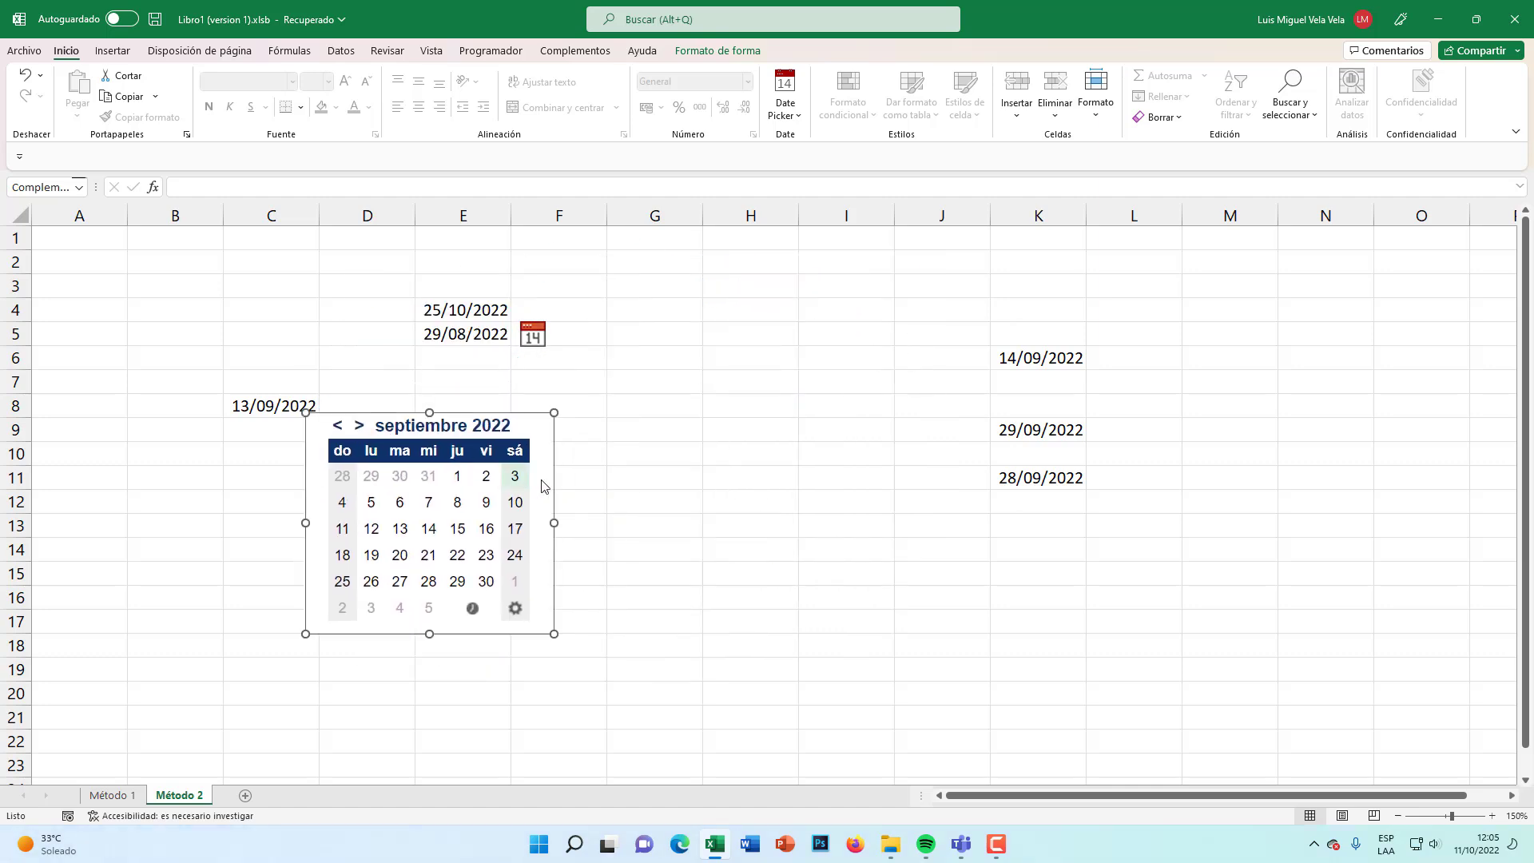
Step: Insert 1/09/2022 in cell G12 from the mini calendar, then overwrite it with 2/09/2022
{"action": "left_click", "coordinate": [651, 502]}
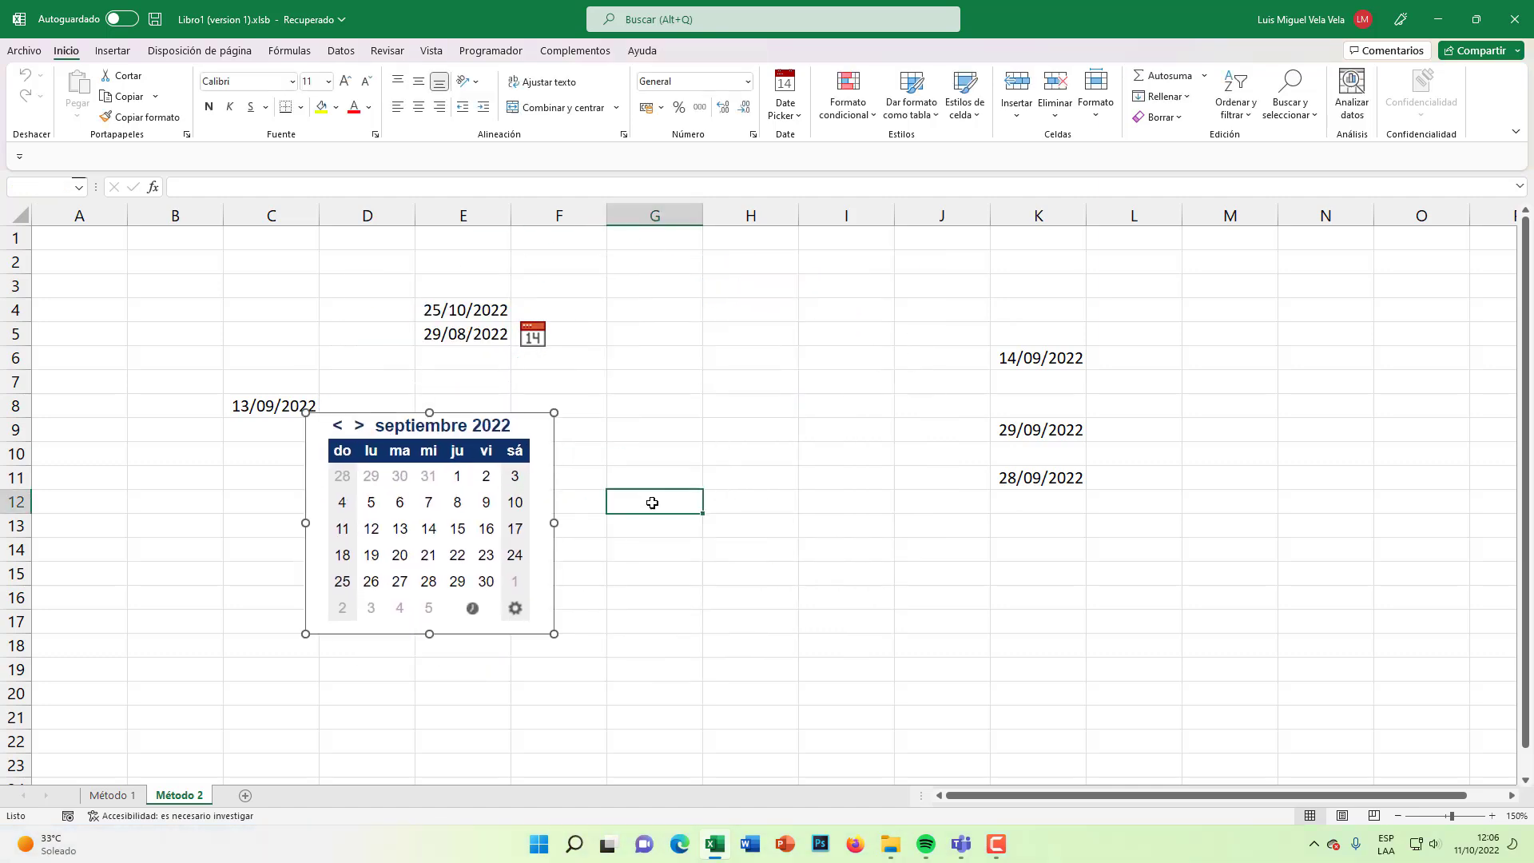
{"action": "left_click", "coordinate": [460, 477]}
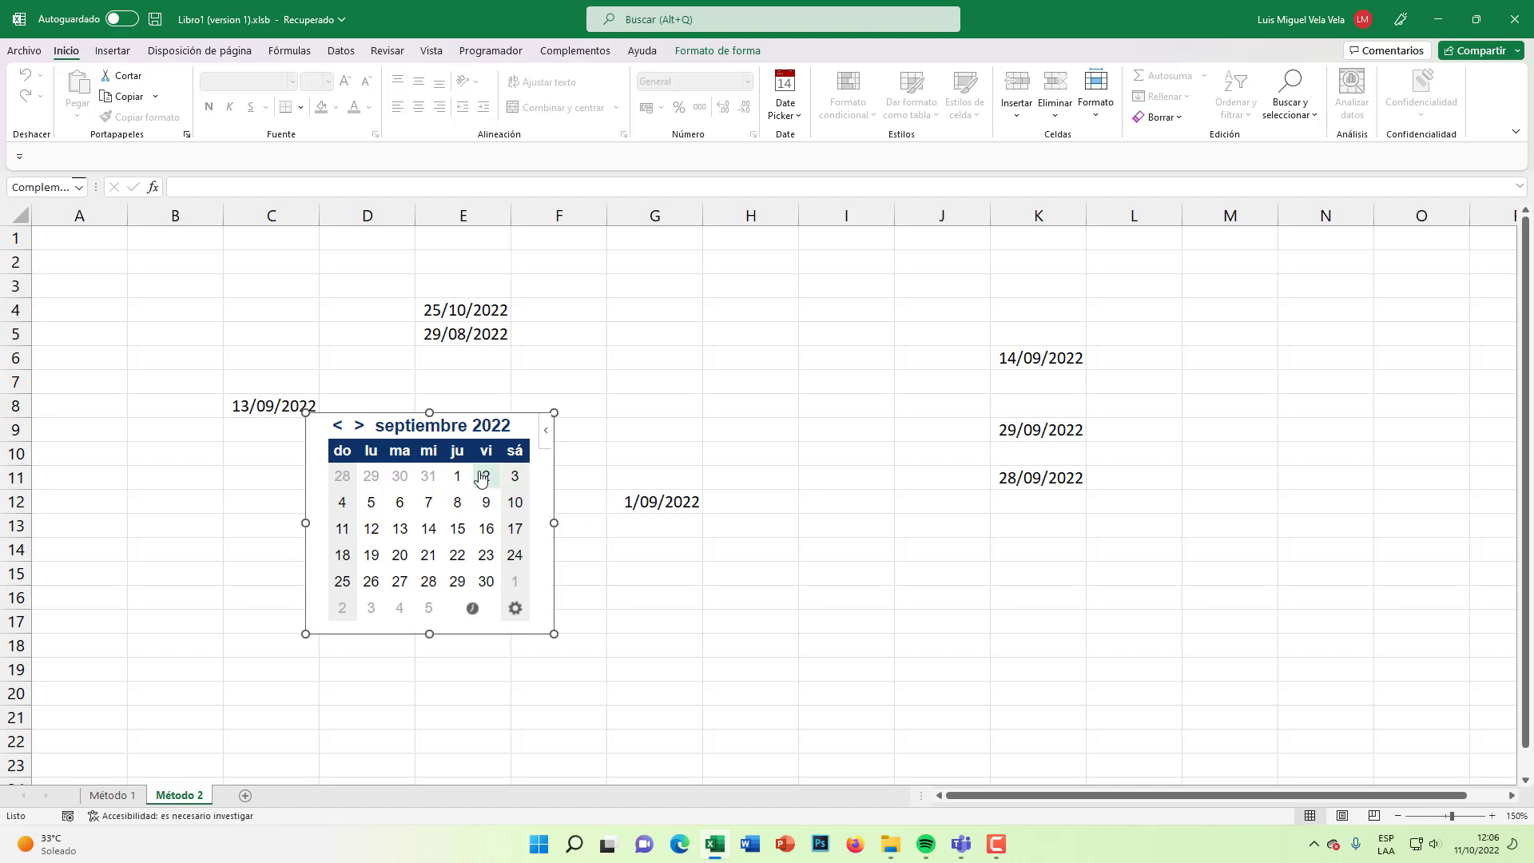
{"action": "left_click", "coordinate": [484, 477]}
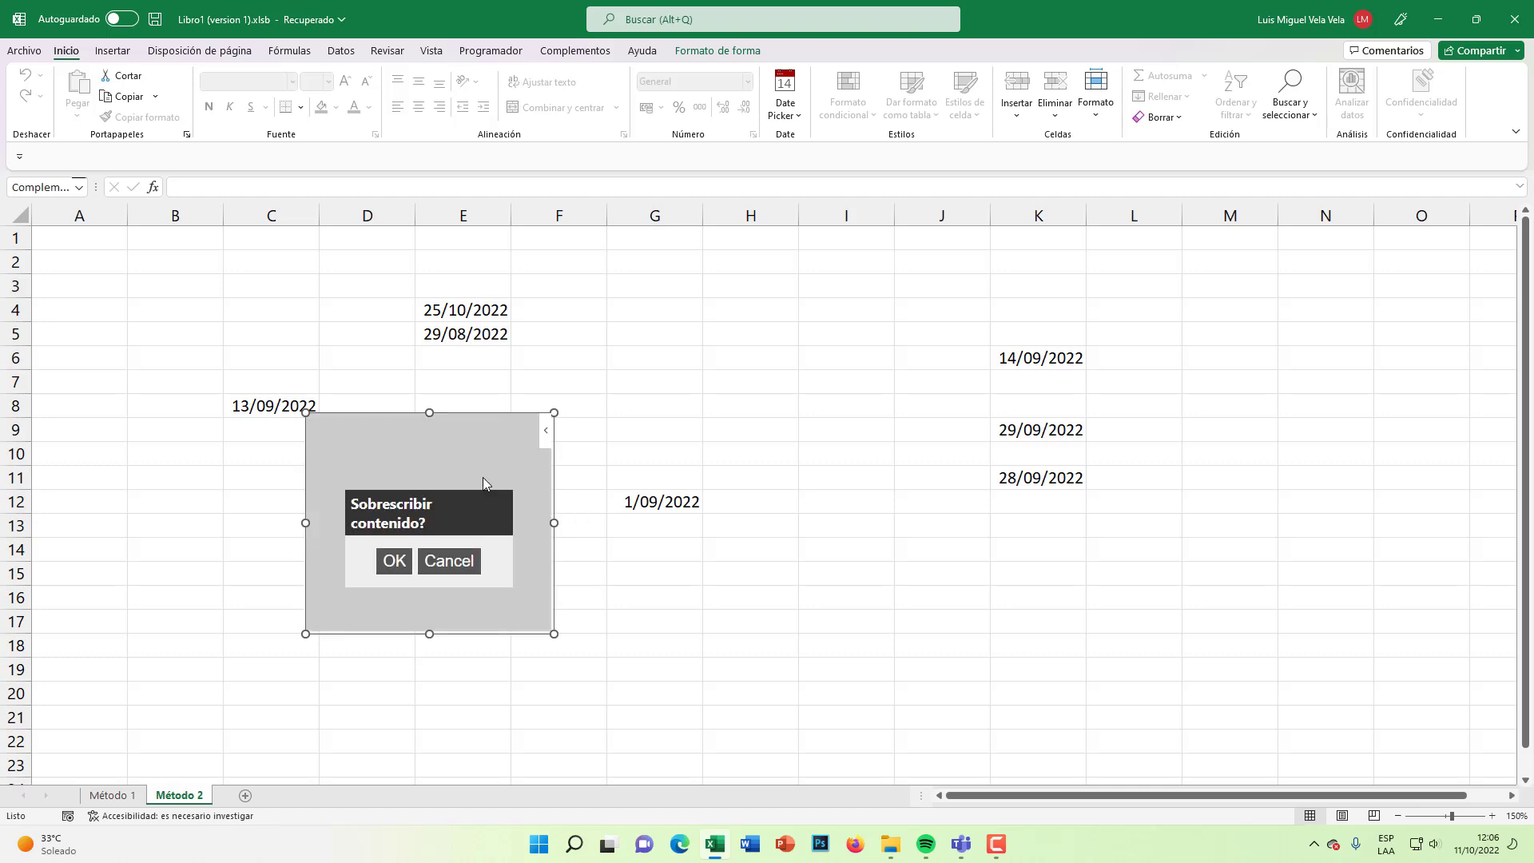
{"action": "left_click", "coordinate": [391, 563]}
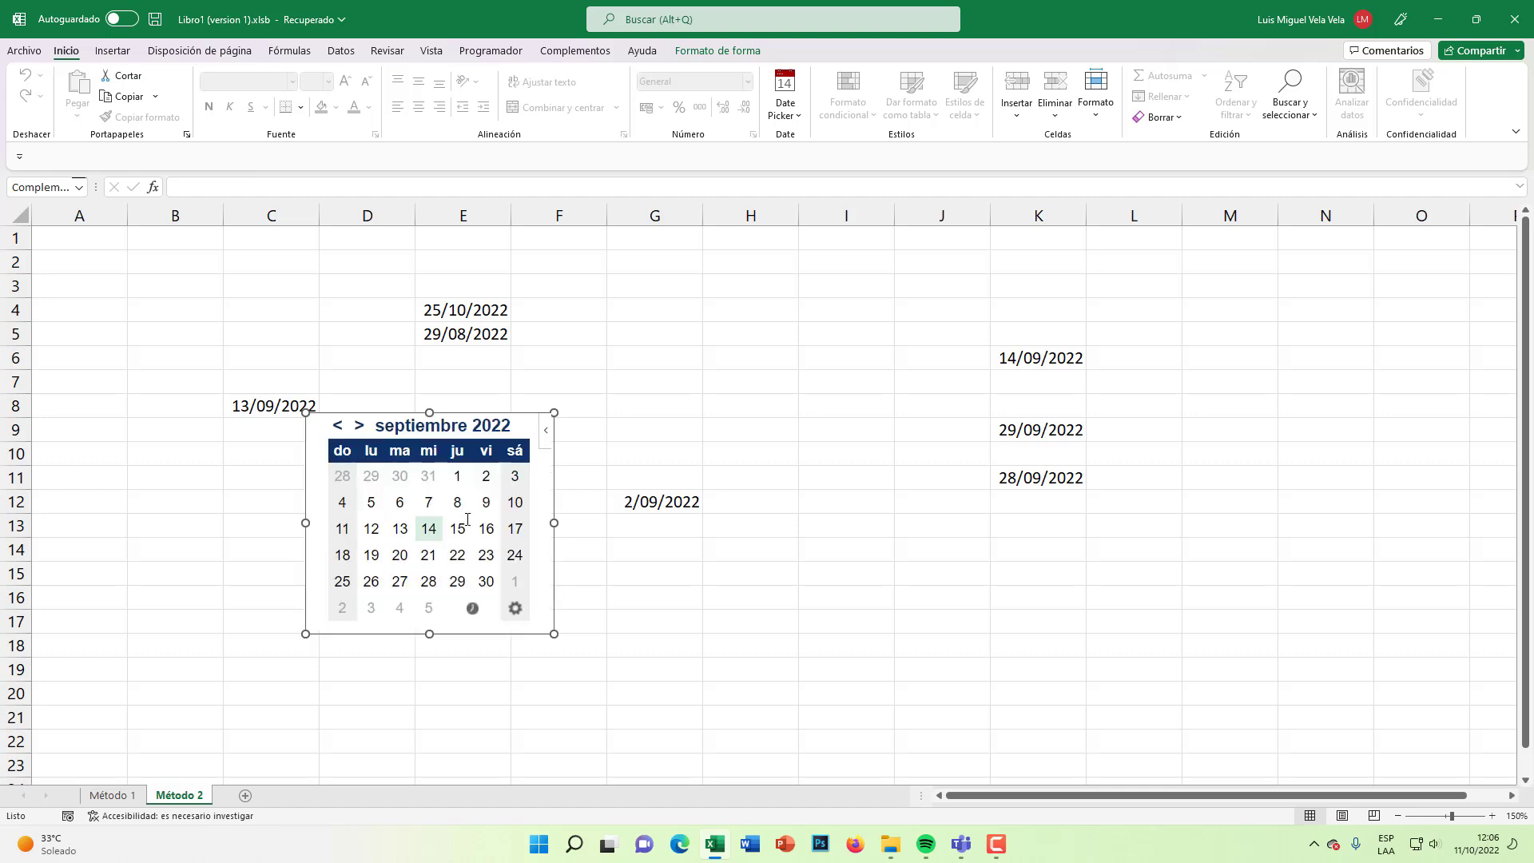
Step: Compare the Método 1 and Método 2 sheets, viewing the pop-up date picker of cell G12 beside the embedded mini calendar
{"action": "left_click", "coordinate": [120, 796]}
{"action": "left_click", "coordinate": [496, 328]}
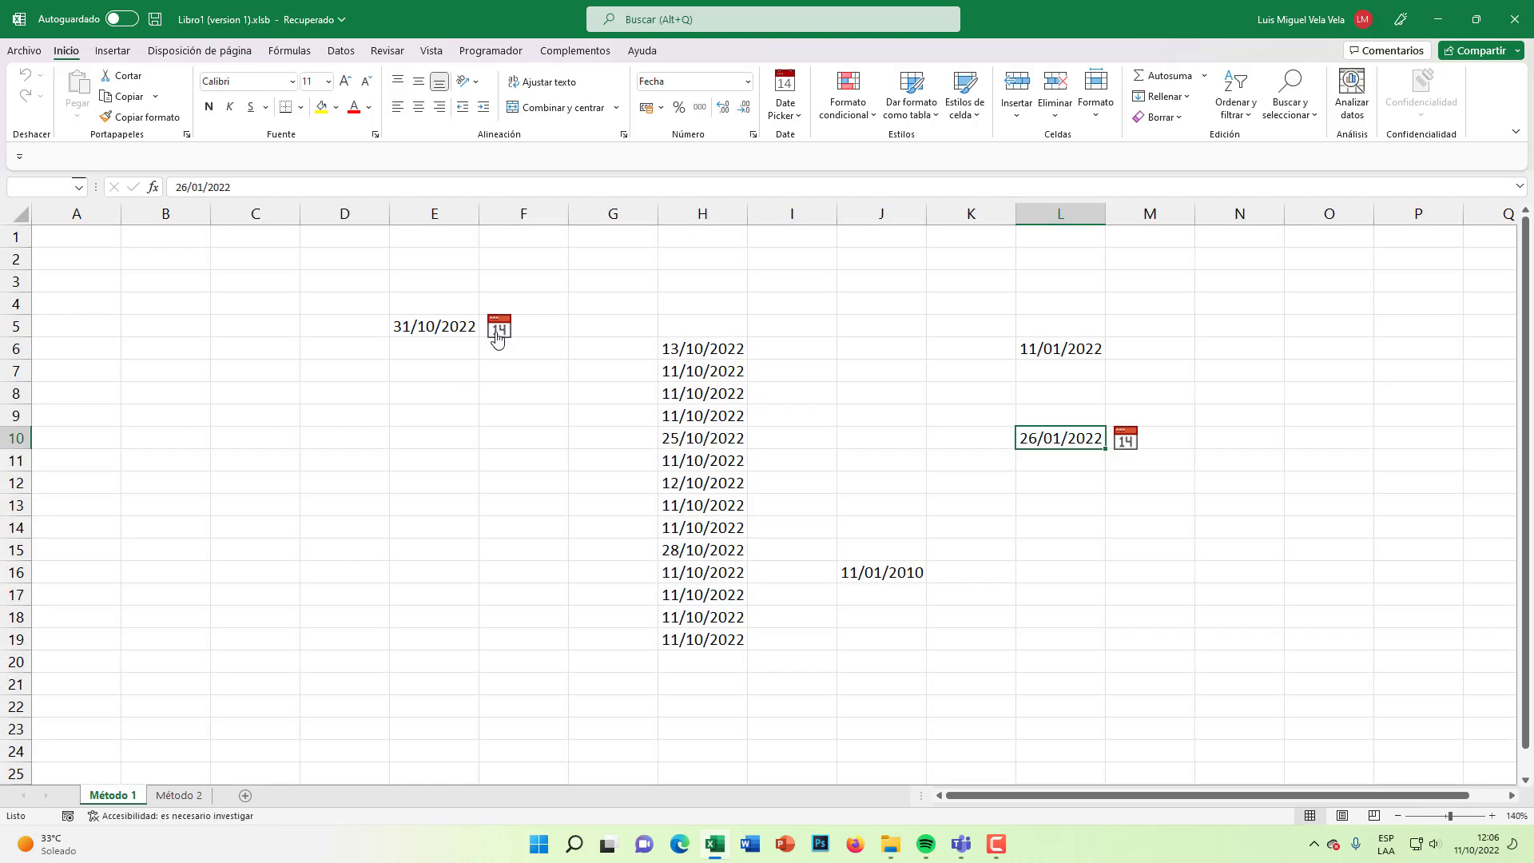
{"action": "left_click", "coordinate": [196, 796]}
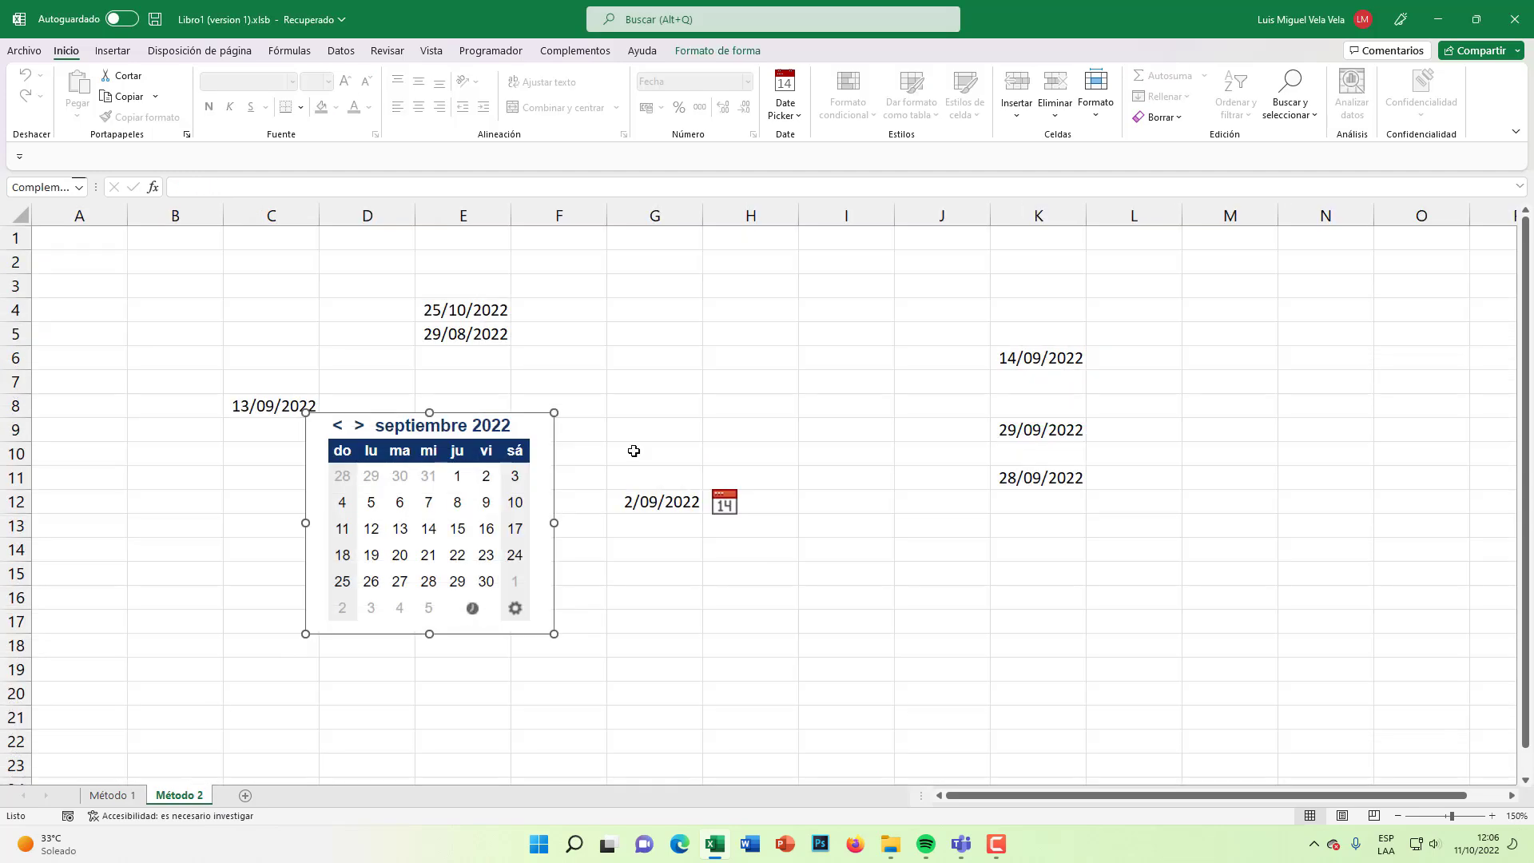
{"action": "left_click", "coordinate": [723, 500]}
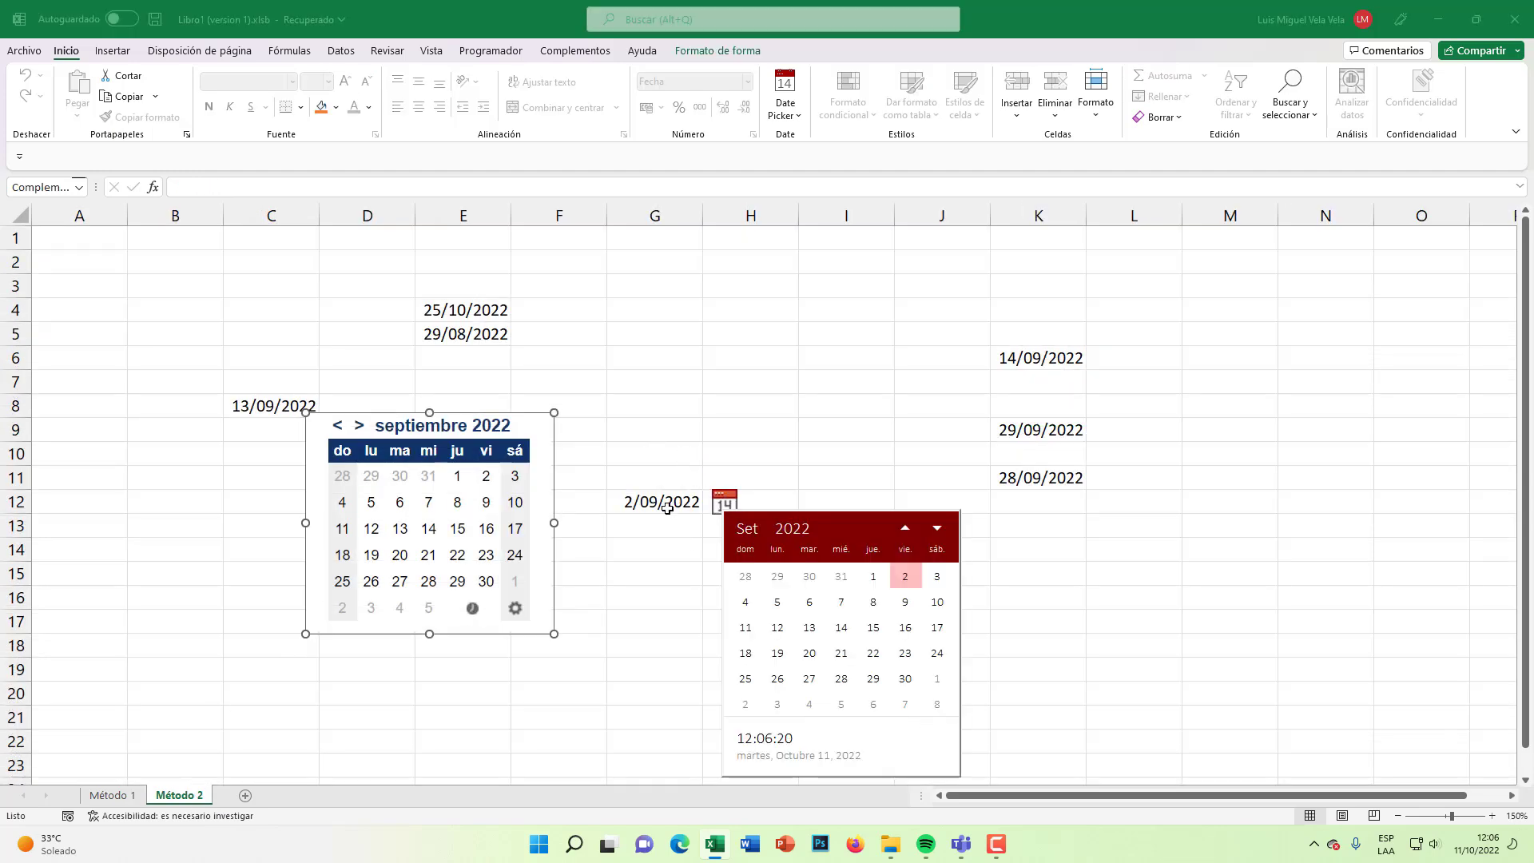
{"action": "left_click", "coordinate": [644, 407]}
{"action": "left_click", "coordinate": [113, 796]}
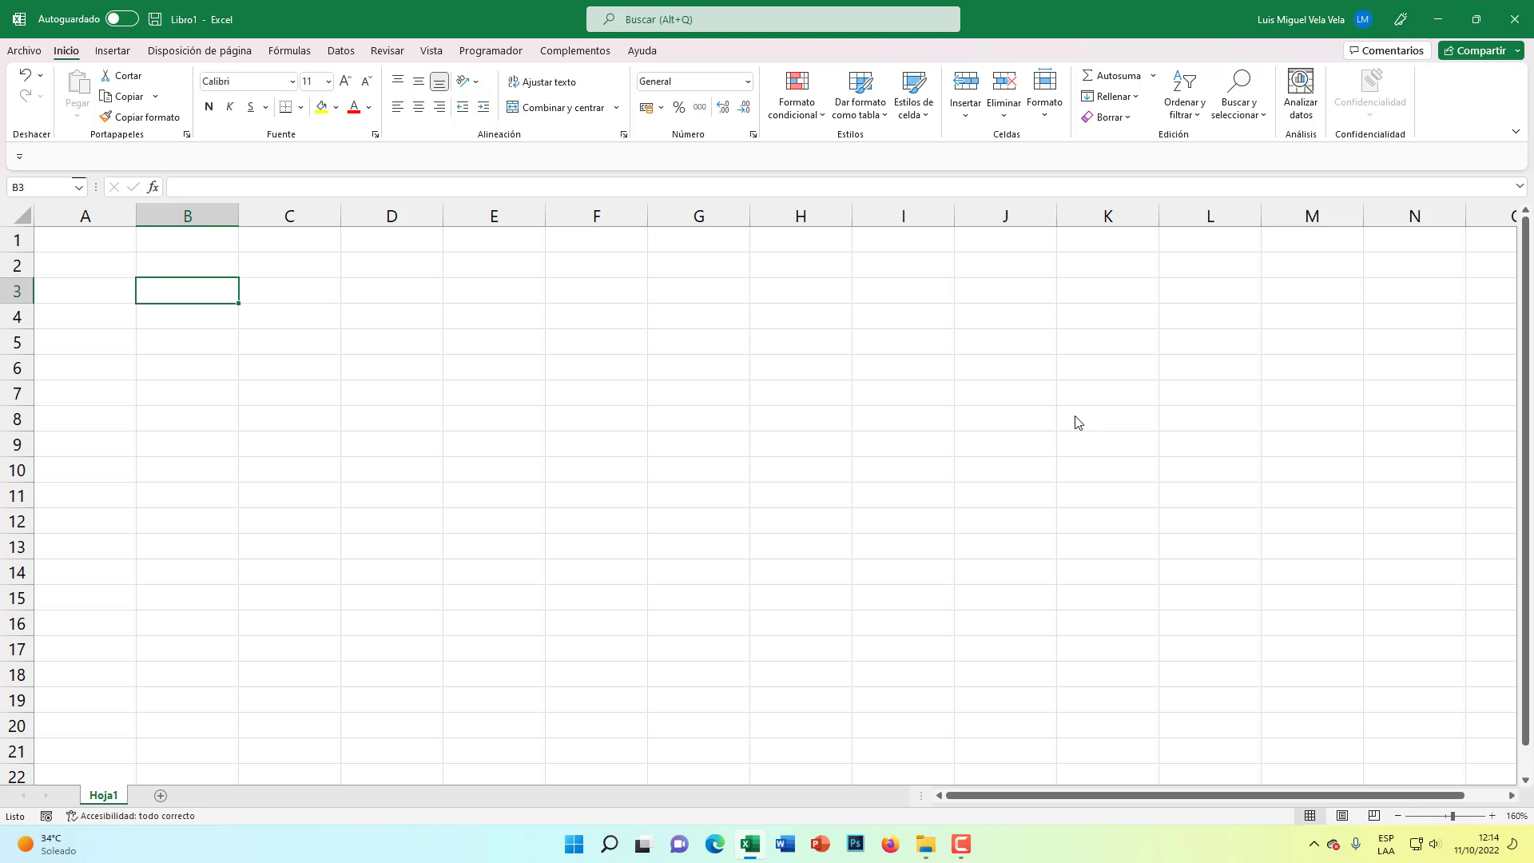
Step: In the blank workbook Libro1, open the list of the account's own Office add-ins
{"action": "left_click", "coordinate": [111, 54]}
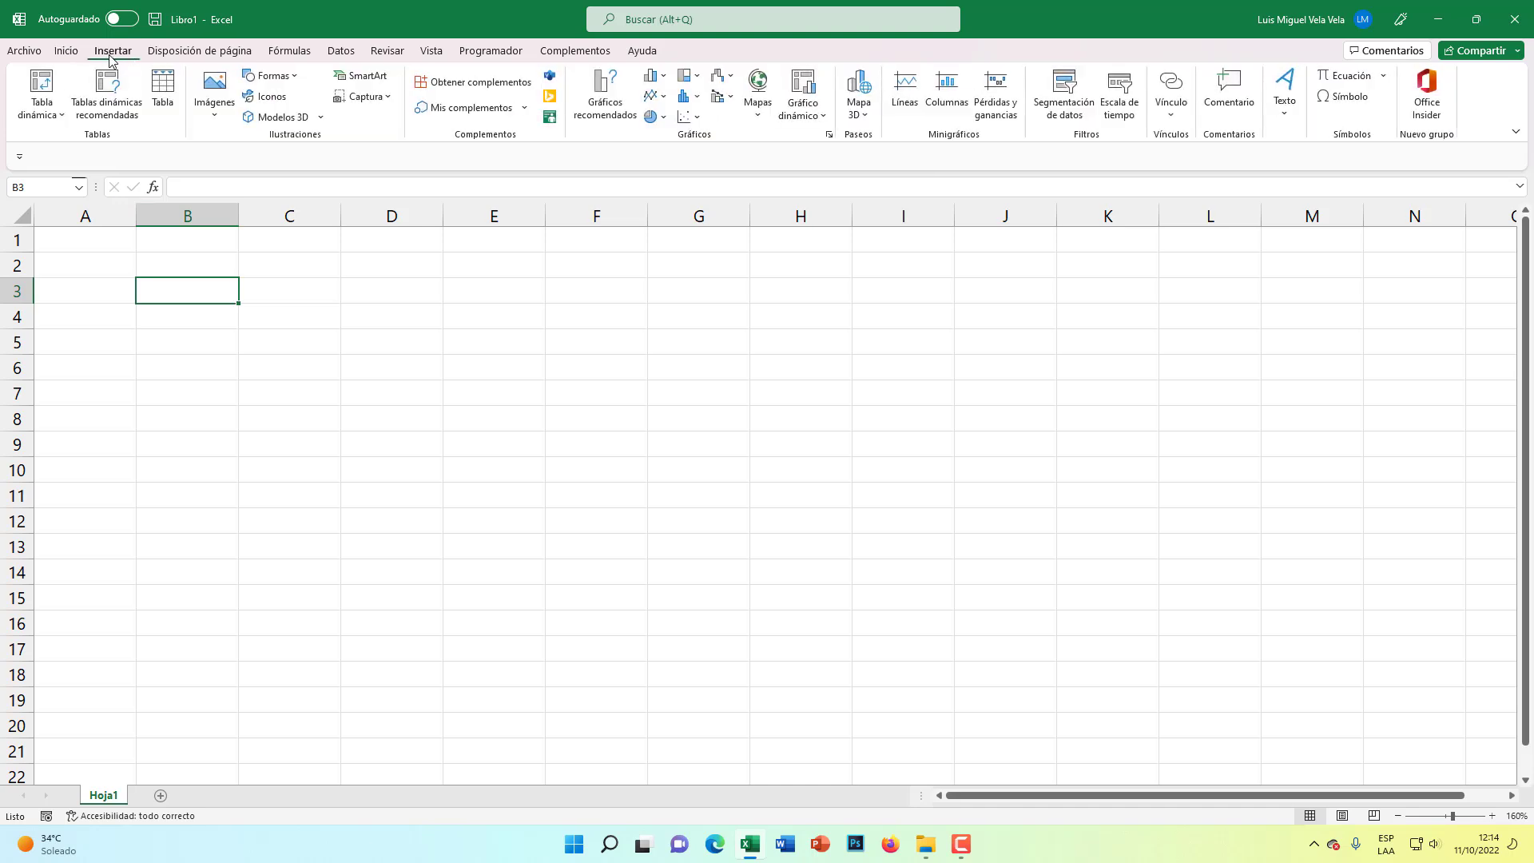
{"action": "key", "text": "super+plus"}
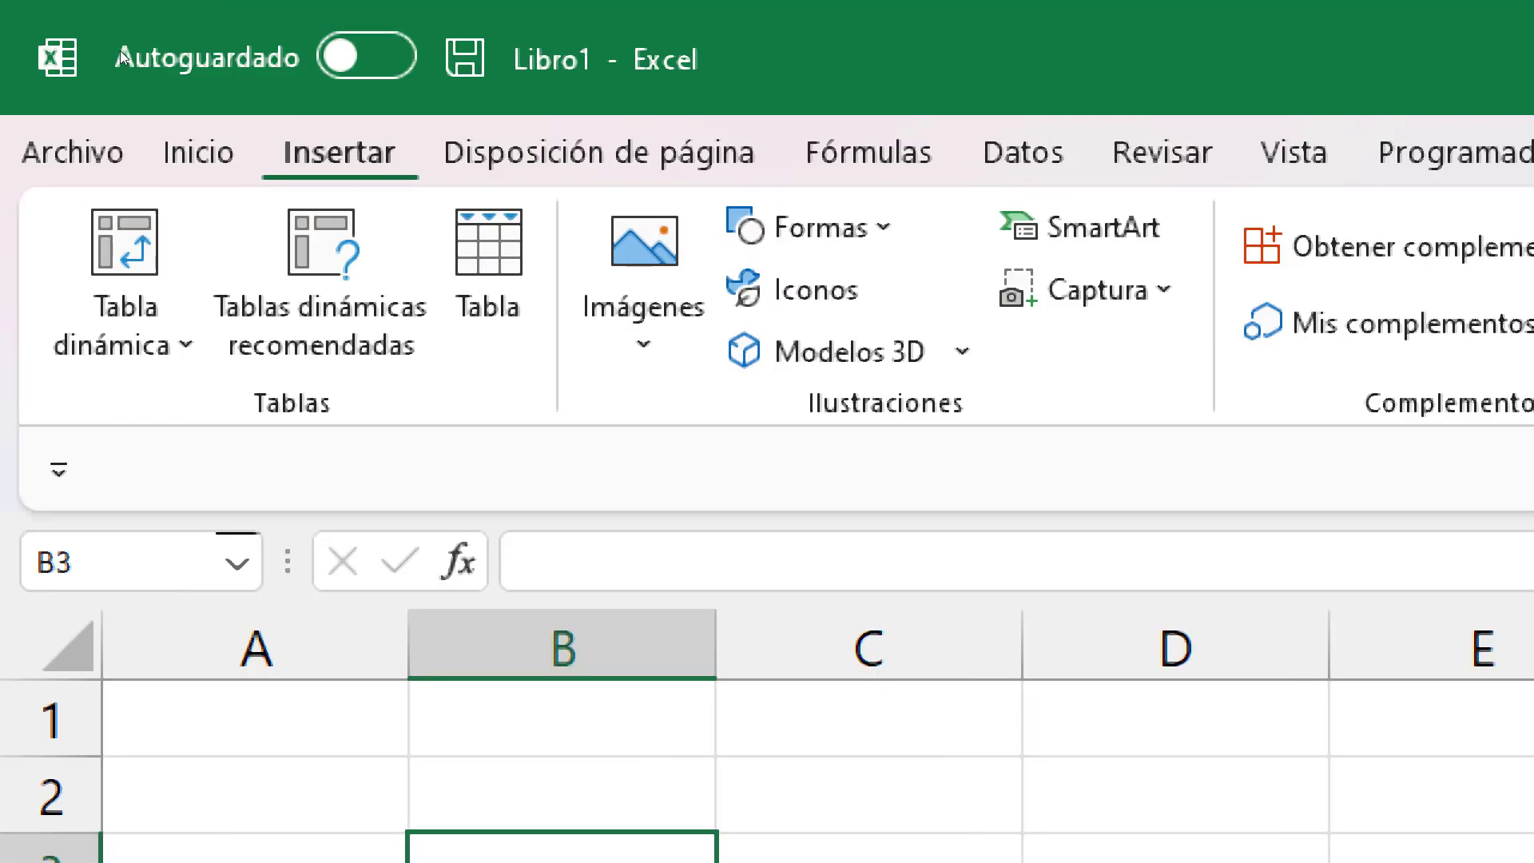
{"action": "key", "text": "super+Escape"}
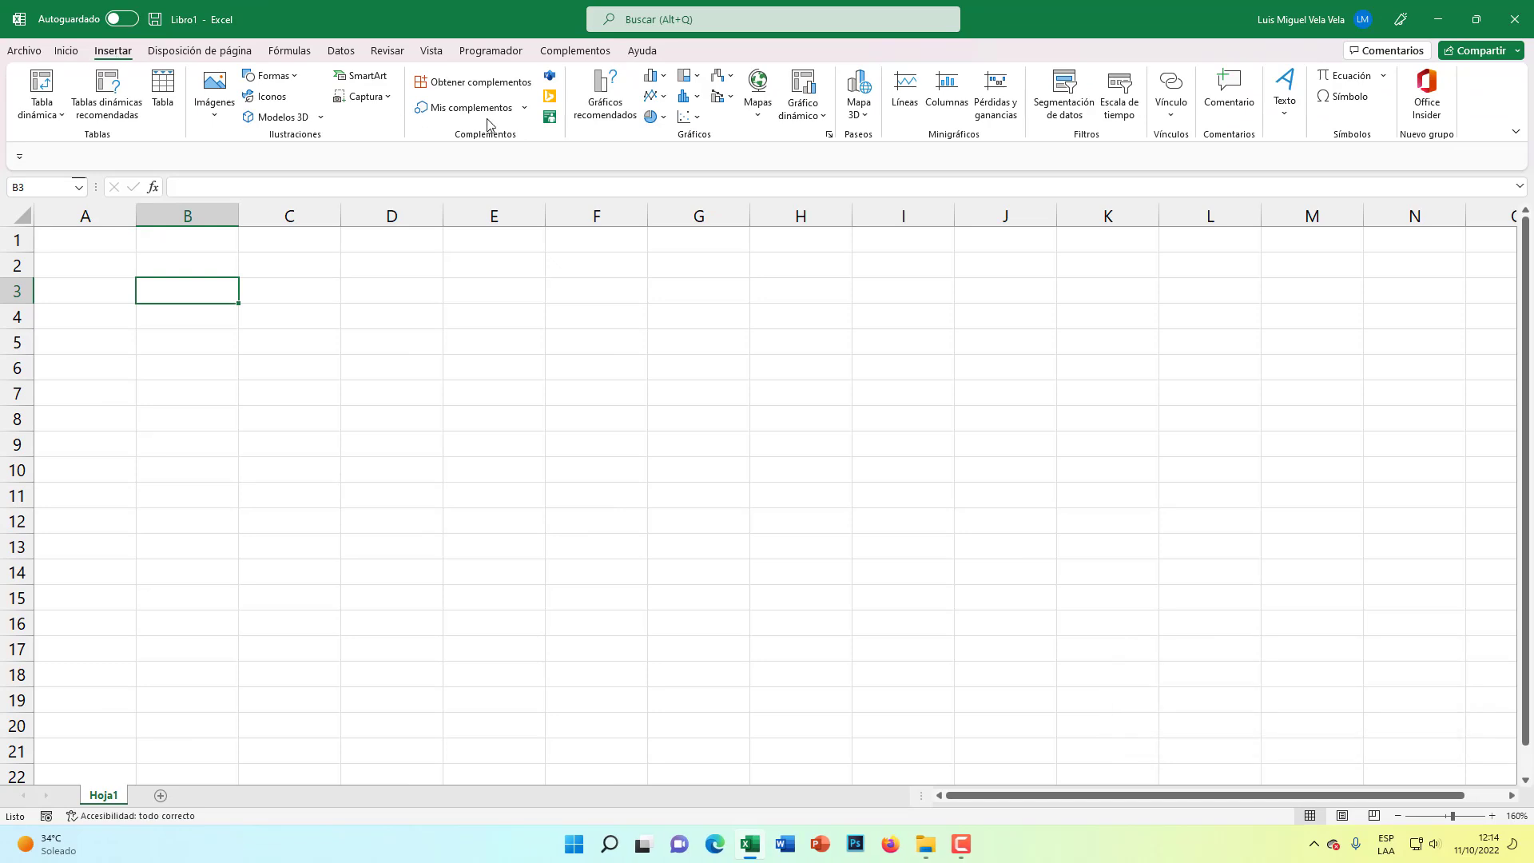
{"action": "key", "text": "super+plus"}
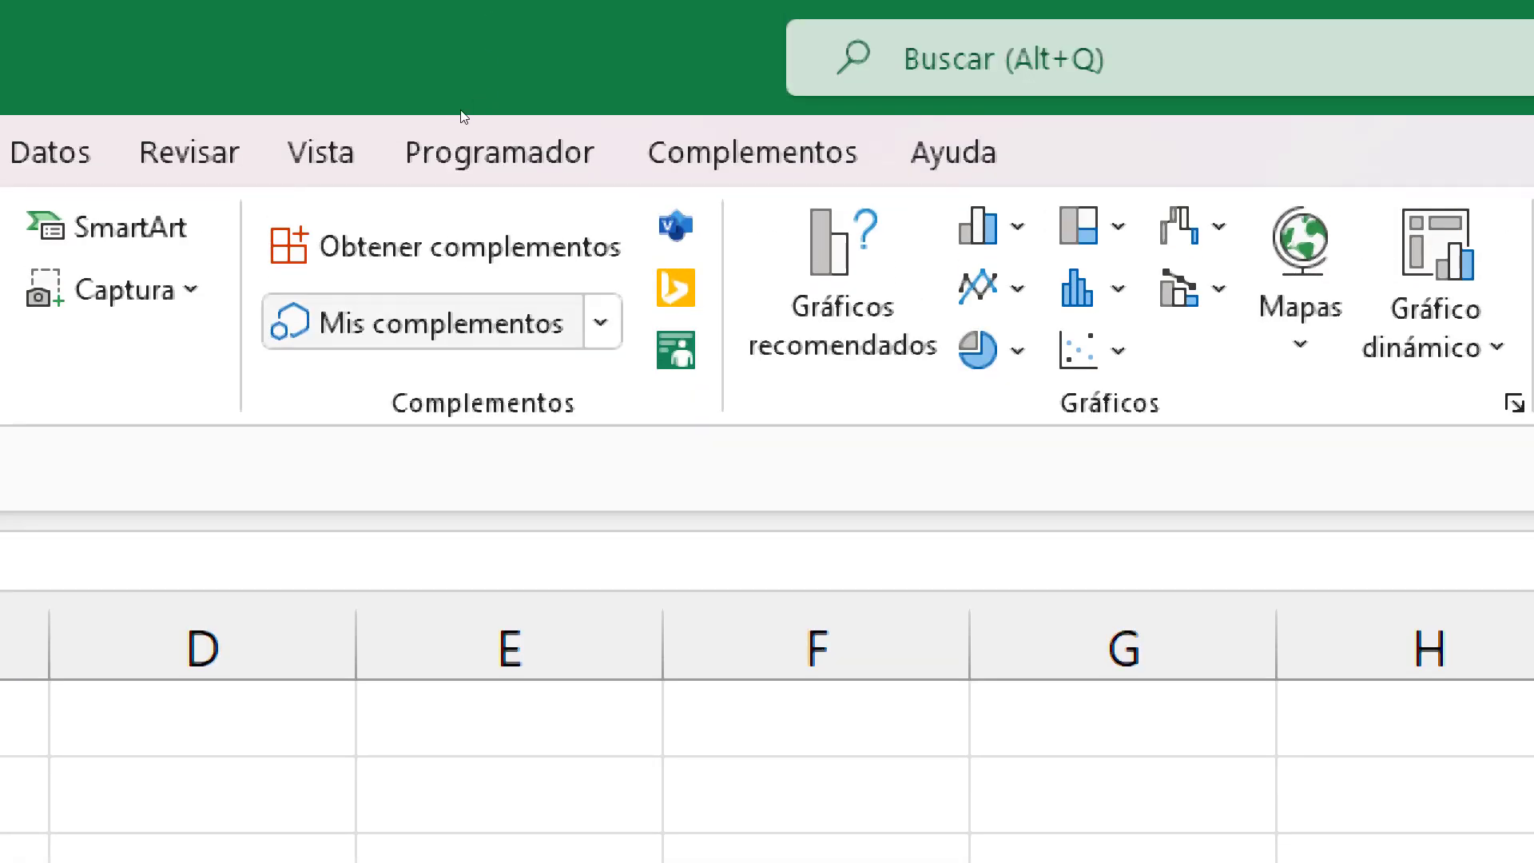
{"action": "left_click", "coordinate": [464, 305]}
{"action": "key", "text": "super+Escape"}
{"action": "mouse_move", "coordinate": [682, 89]}
{"action": "left_mouse_down"}
{"action": "mouse_move", "coordinate": [588, 126]}
{"action": "mouse_move", "coordinate": [718, 146]}
{"action": "mouse_move", "coordinate": [691, 150]}
{"action": "mouse_move", "coordinate": [682, 117]}
{"action": "left_mouse_up"}
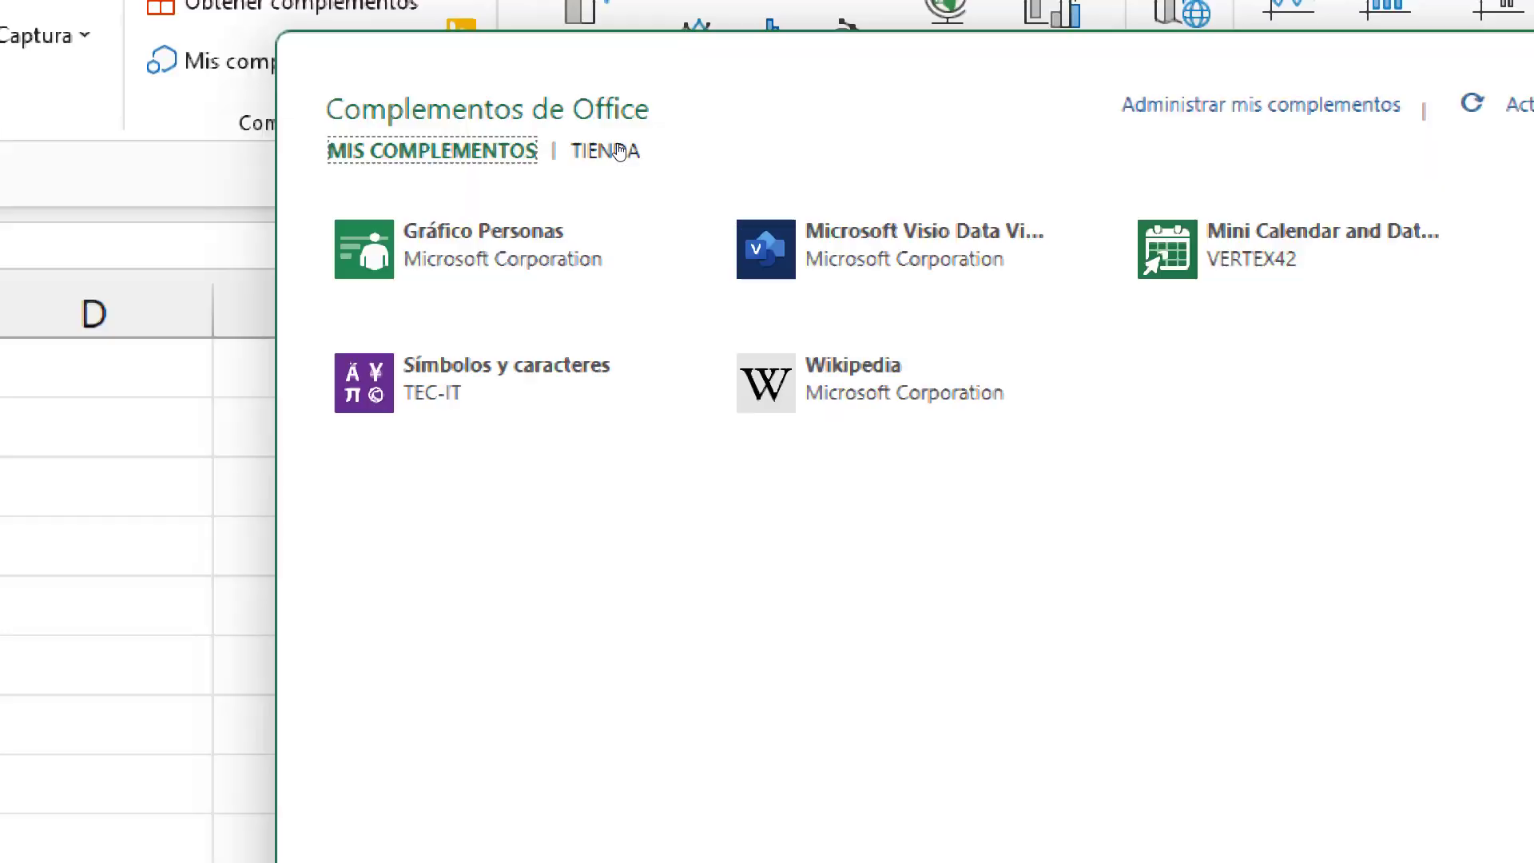
Step: Search the Office add-in store for "Calendar"
{"action": "left_click", "coordinate": [615, 151]}
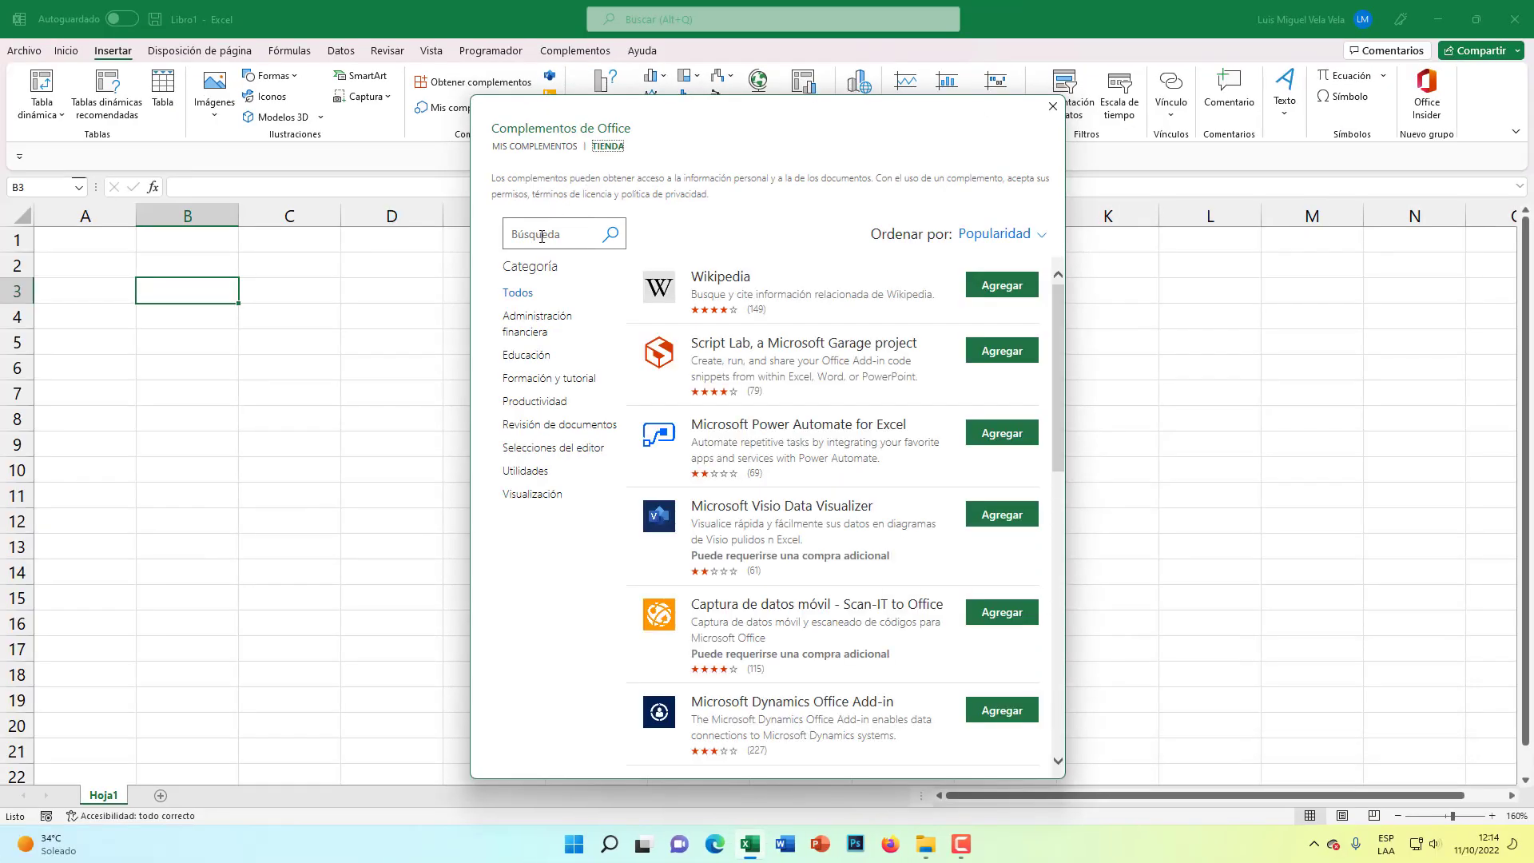
{"action": "left_click", "coordinate": [541, 237]}
{"action": "type", "text": "Calendar"}
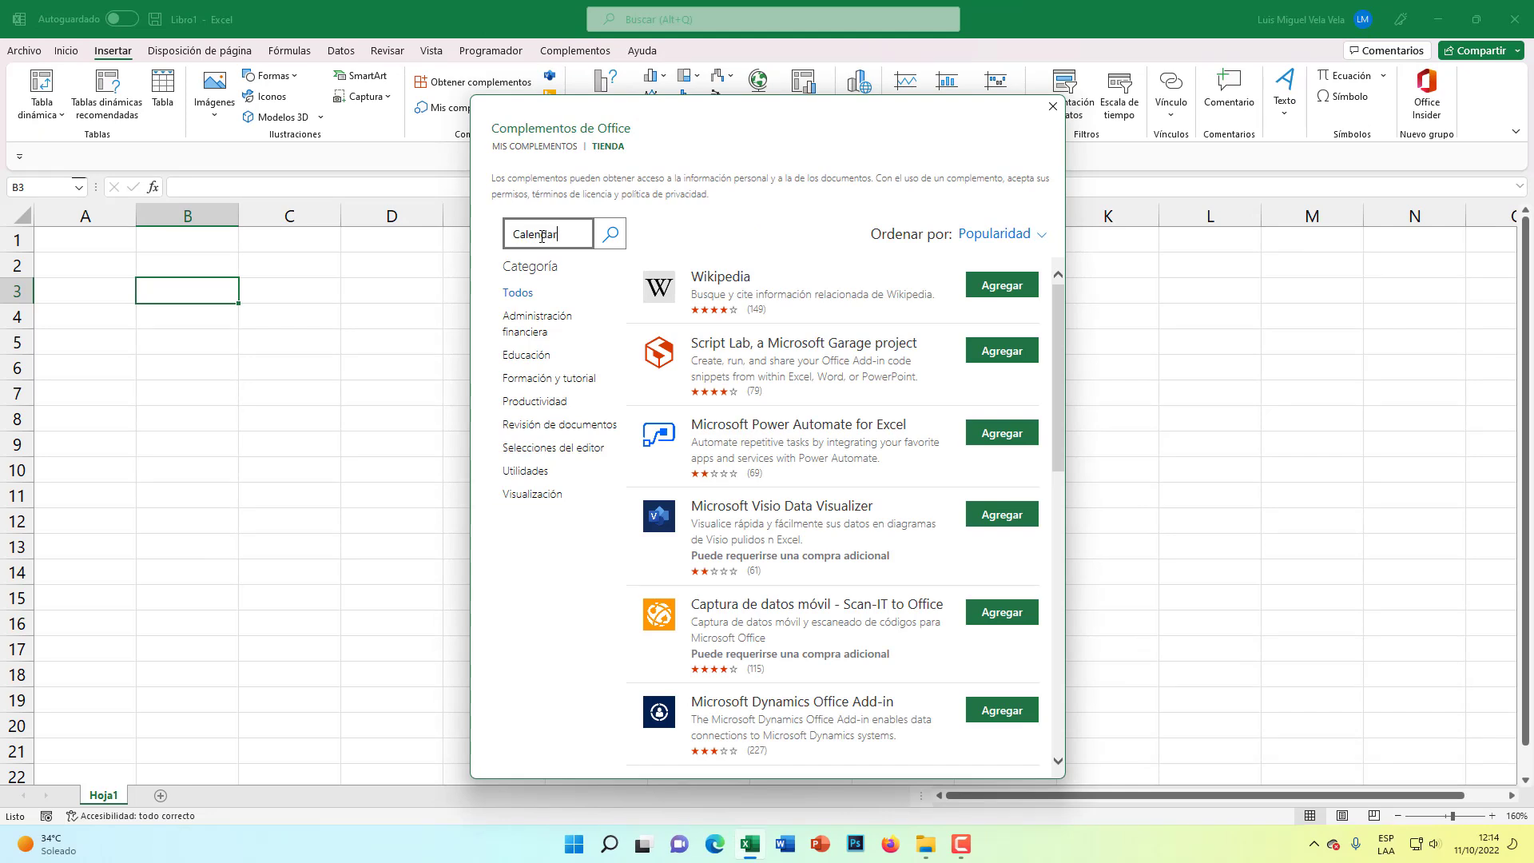
{"action": "key", "text": "Return"}
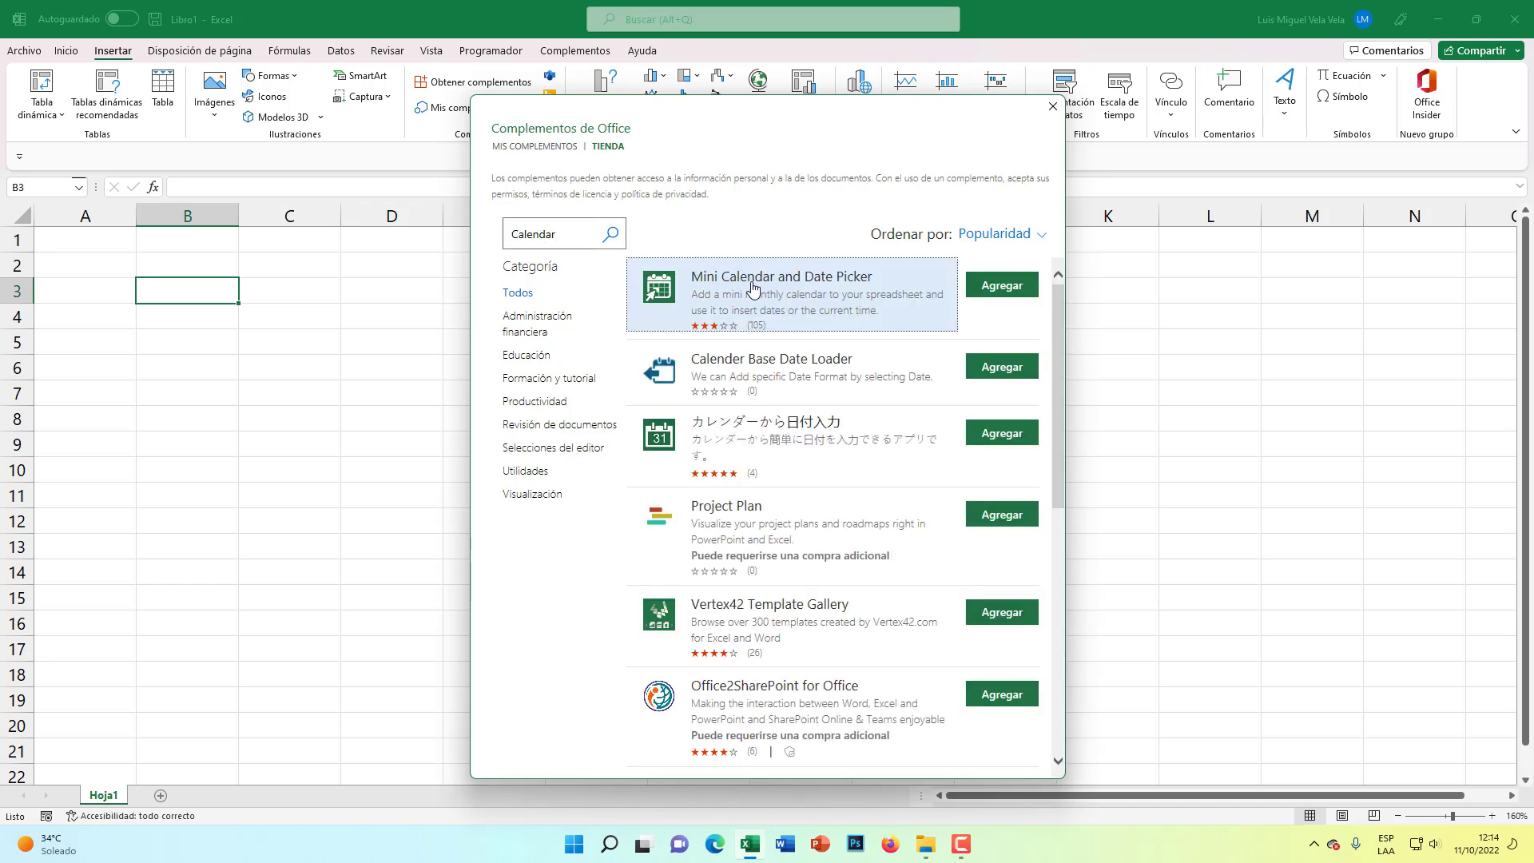
Step: Add the Mini Calendar and Date Picker add-in from the store and accept its licence terms
{"action": "left_click_drag", "start_coordinate": [808, 122], "coordinate": [734, 108]}
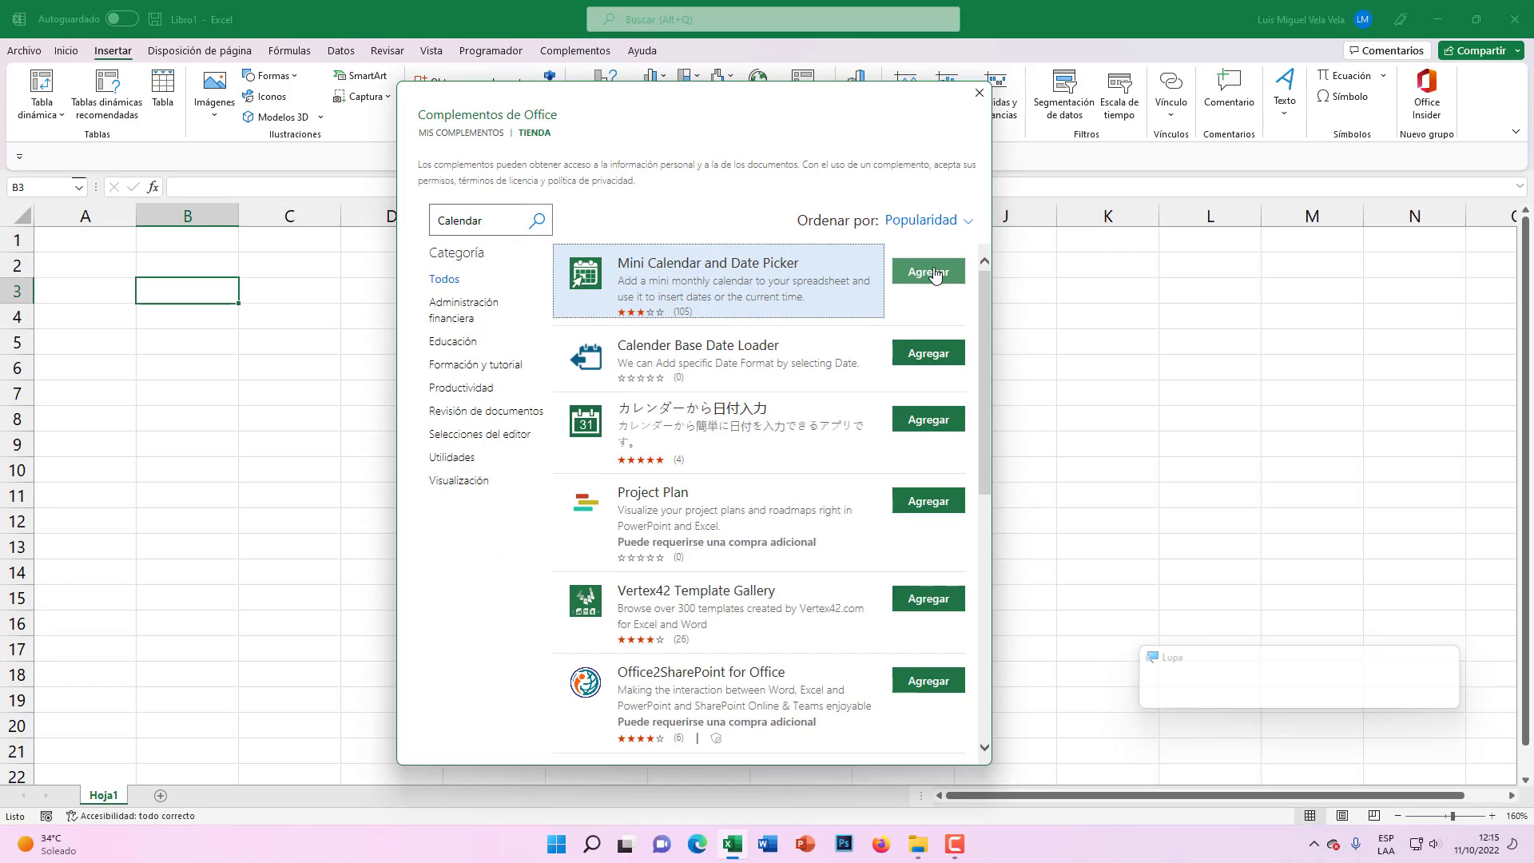
{"action": "left_click", "coordinate": [935, 275]}
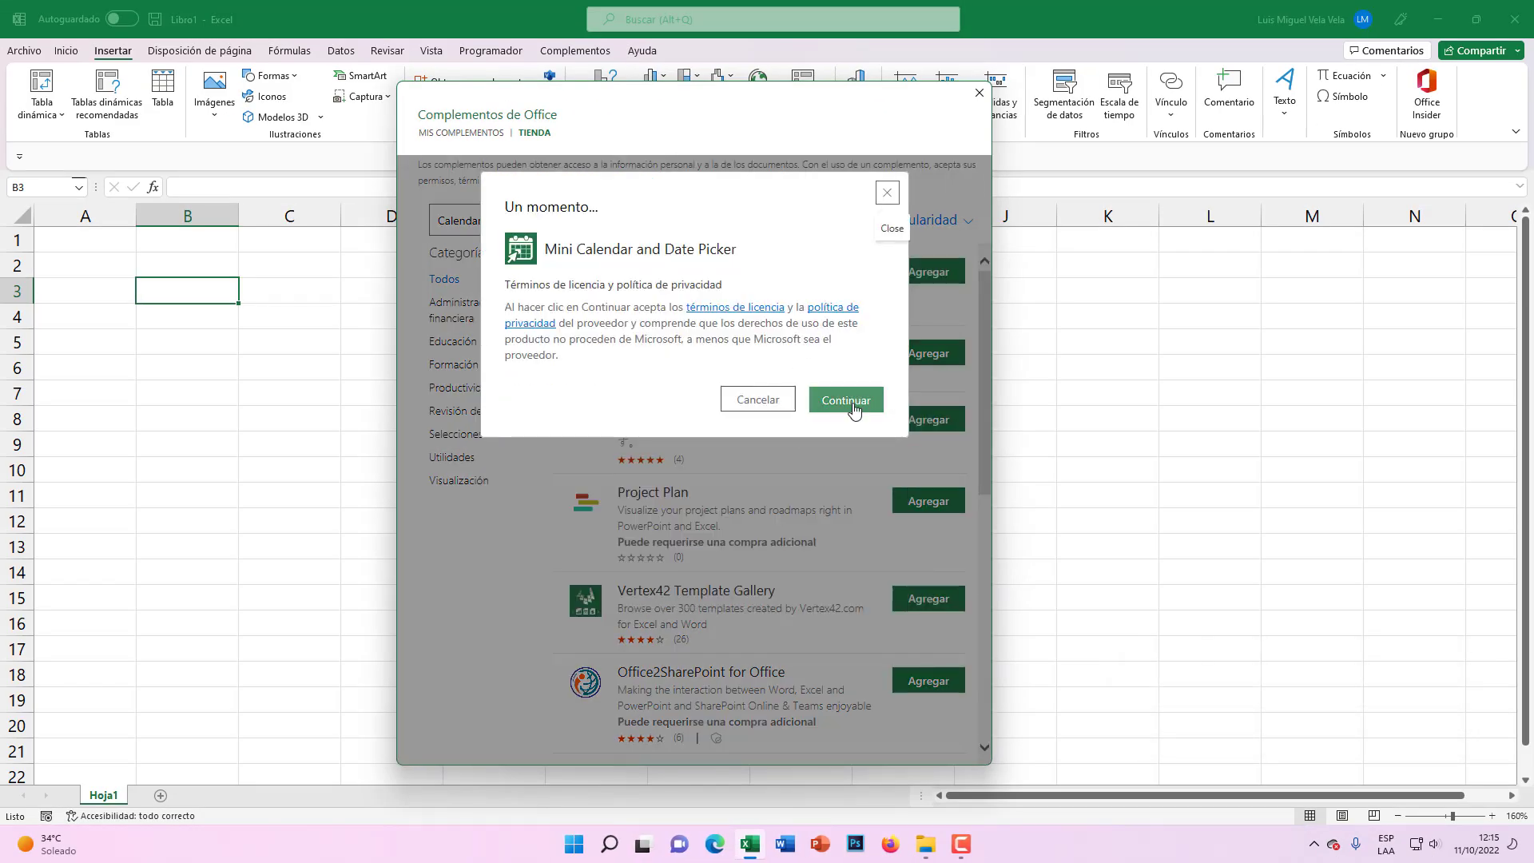
{"action": "left_click", "coordinate": [849, 401]}
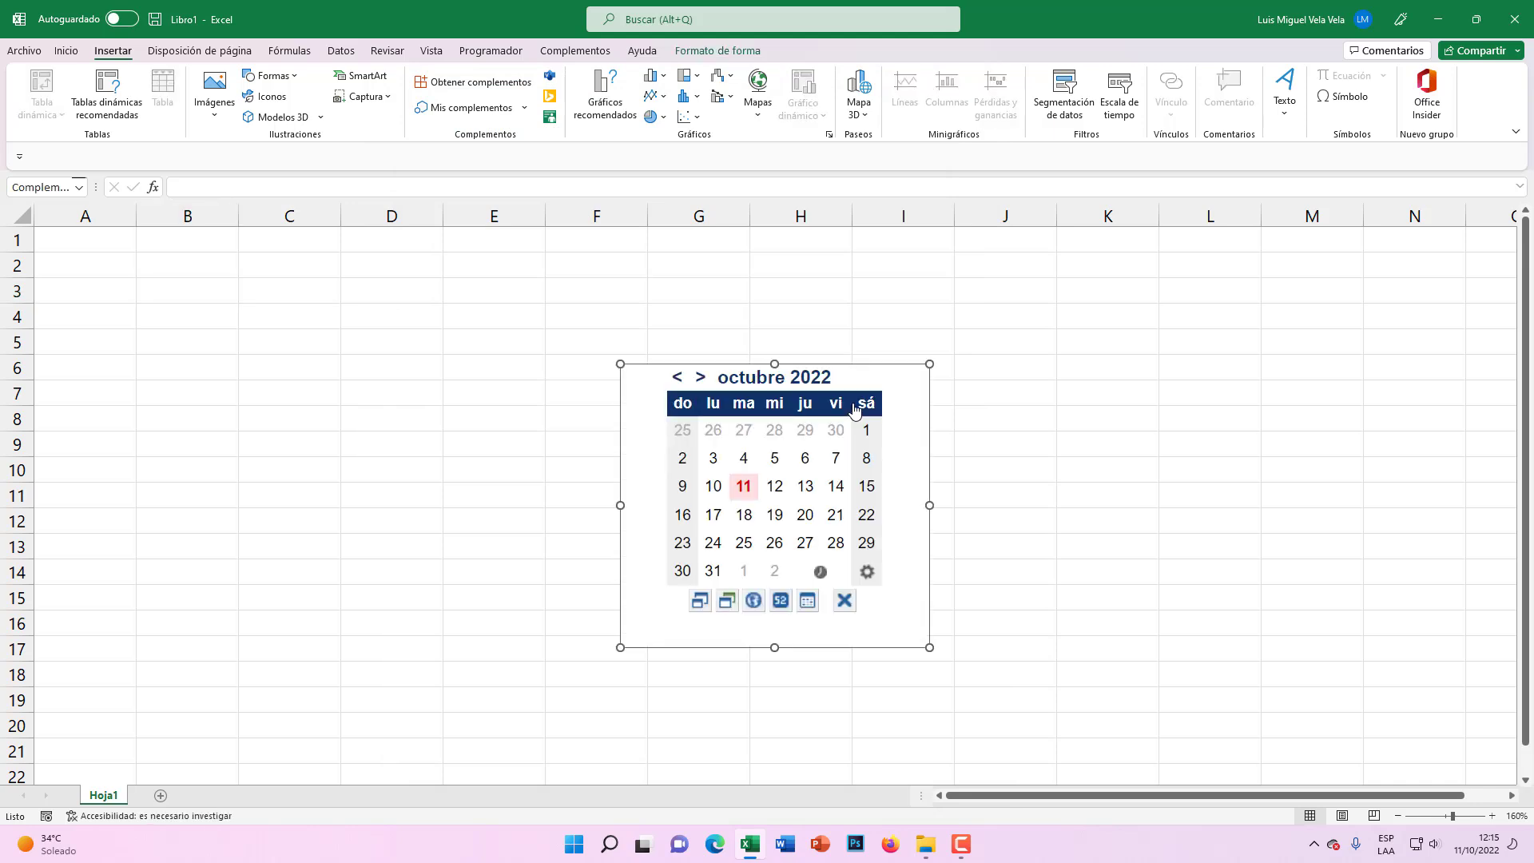
Step: Move the inserted calendar up to row 3 over columns E to H, then delete it from the sheet
{"action": "left_click_drag", "start_coordinate": [759, 361], "coordinate": [661, 334]}
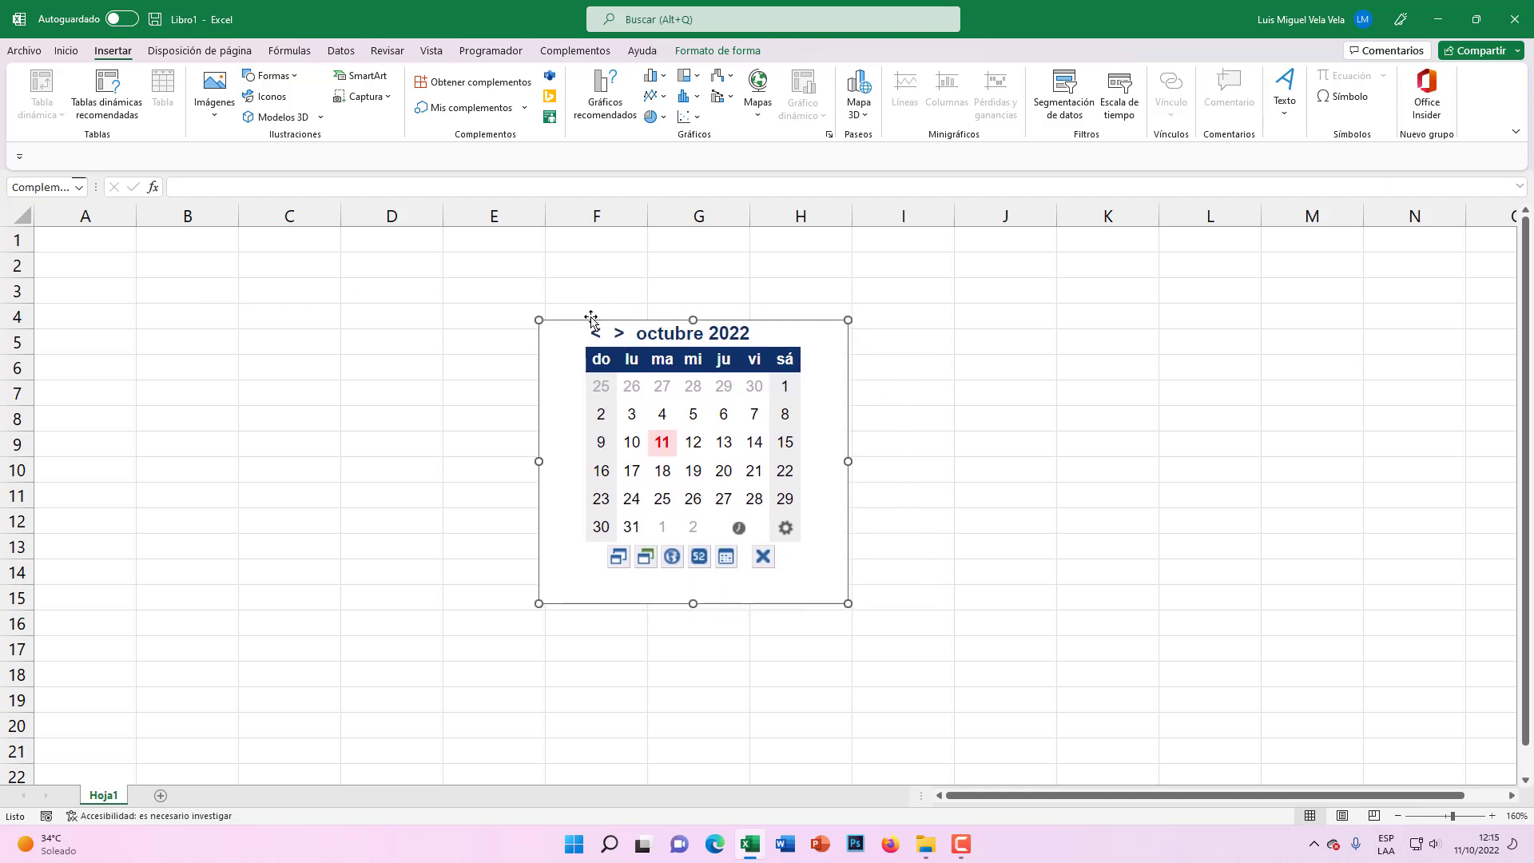
{"action": "left_click_drag", "start_coordinate": [589, 318], "coordinate": [552, 290]}
{"action": "left_click", "coordinate": [177, 291]}
{"action": "left_click", "coordinate": [611, 284]}
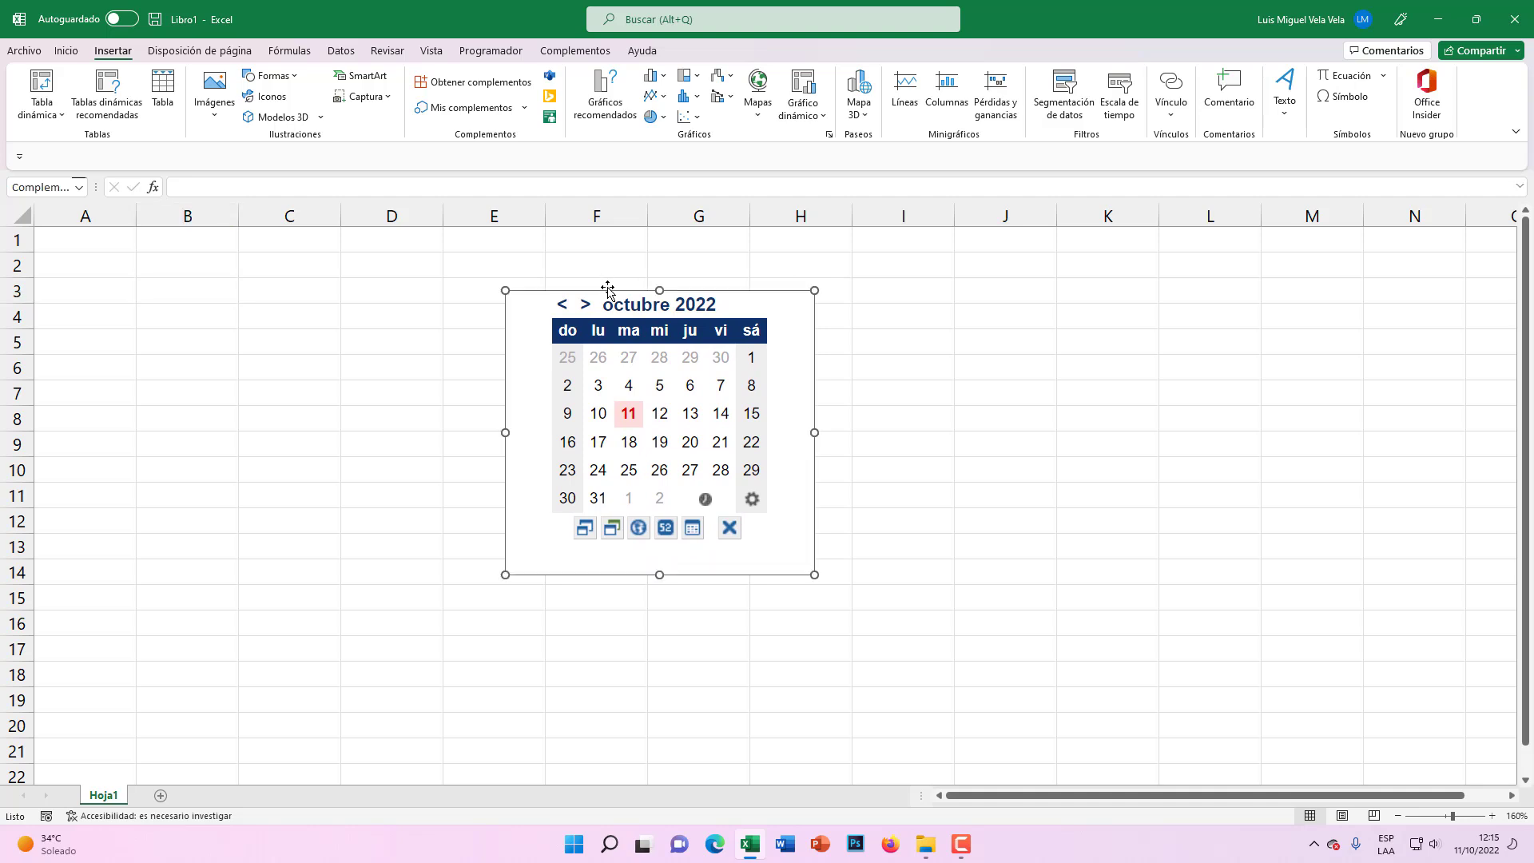
{"action": "key", "text": "Delete"}
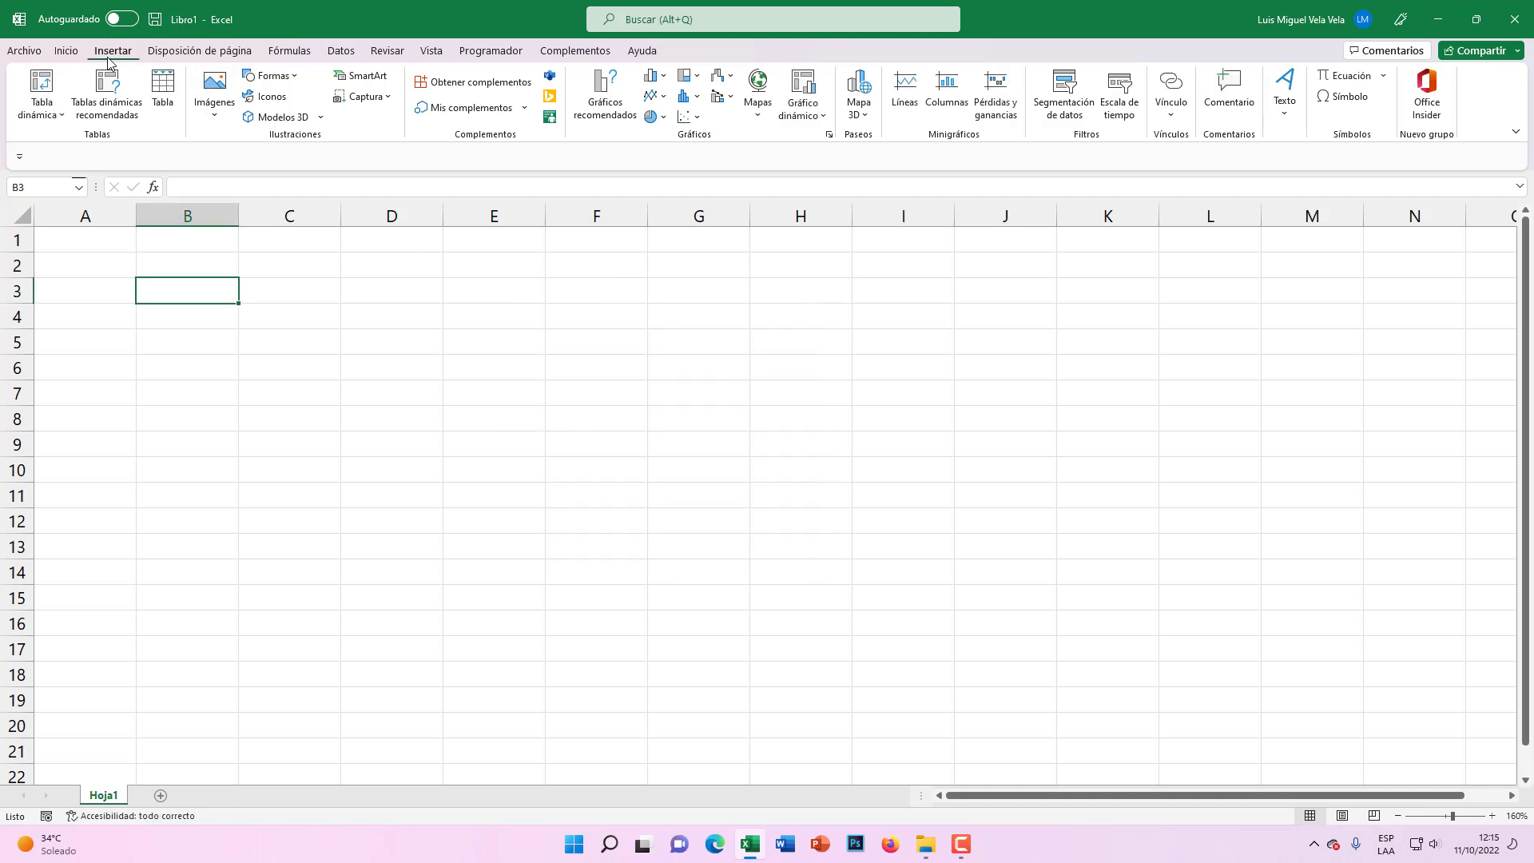
Step: Insert Mini Calendar and Date Picker again from the account's own add-ins and place it over columns B to E from row 3
{"action": "left_click", "coordinate": [469, 109]}
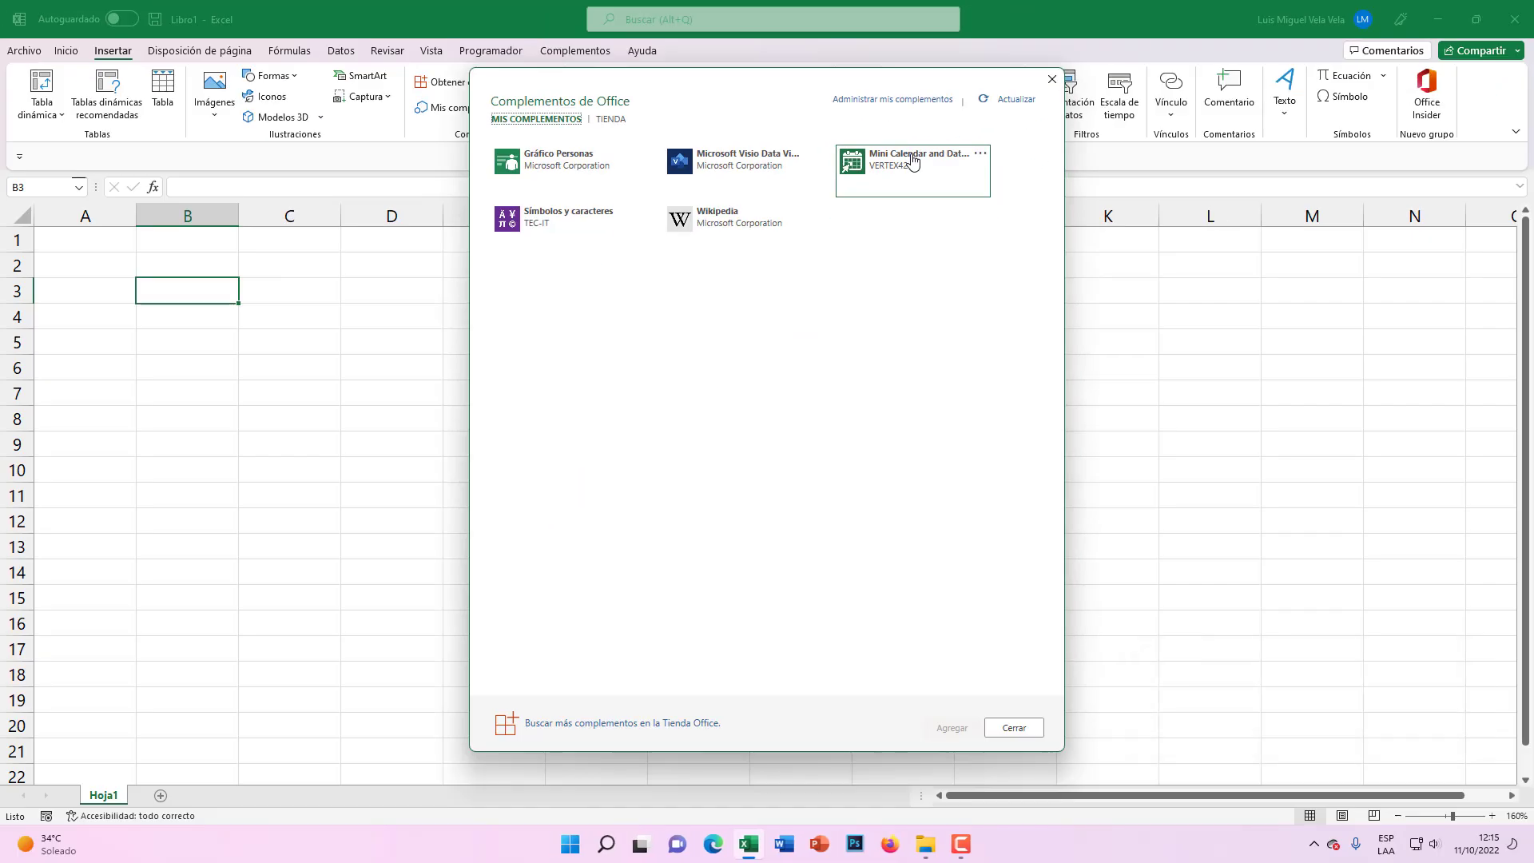
{"action": "left_click", "coordinate": [904, 336]}
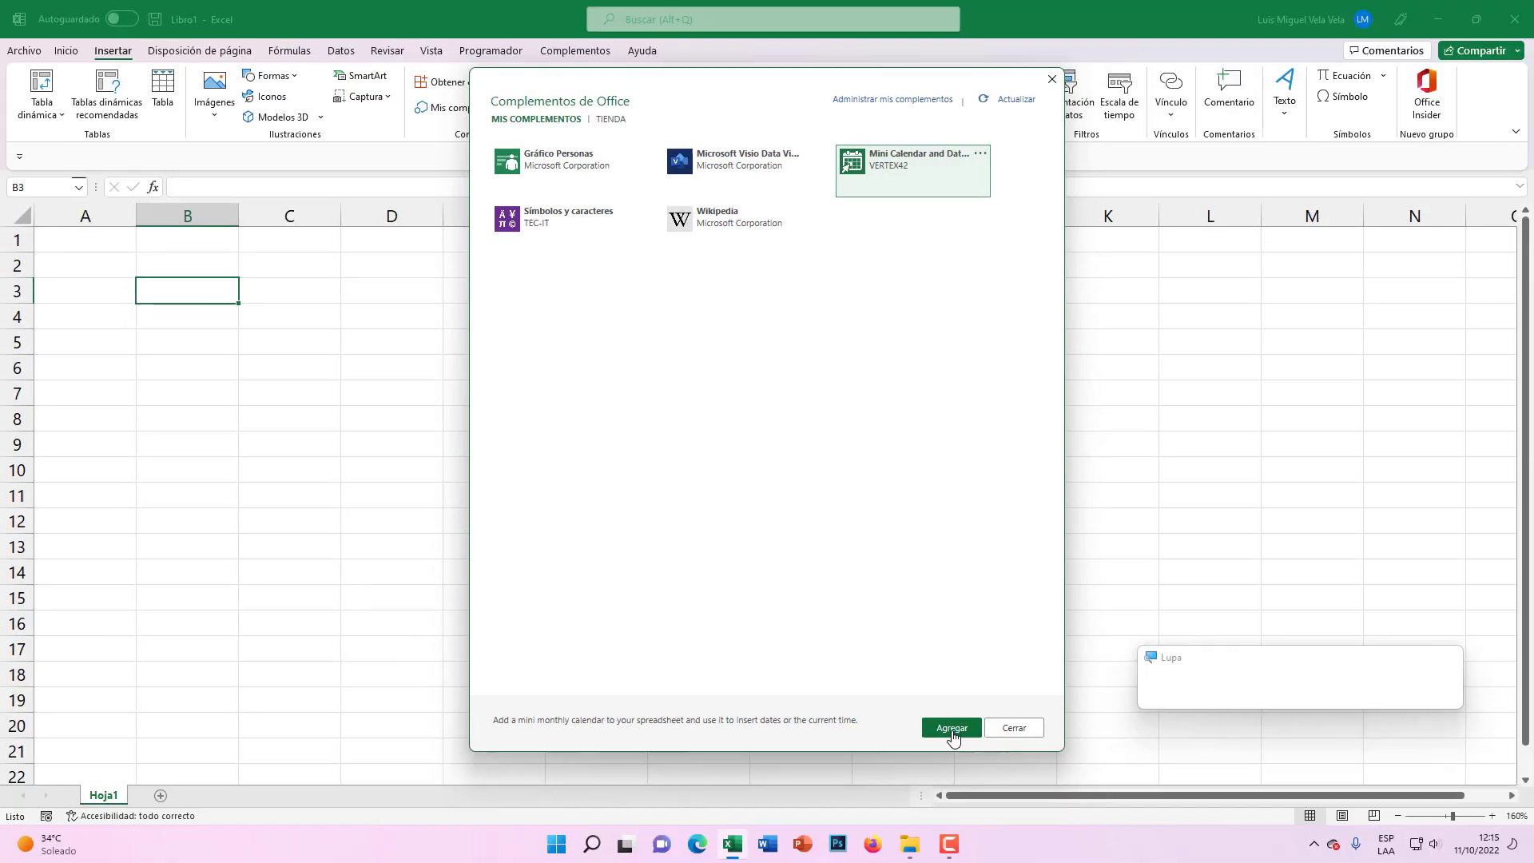
{"action": "left_click", "coordinate": [952, 728]}
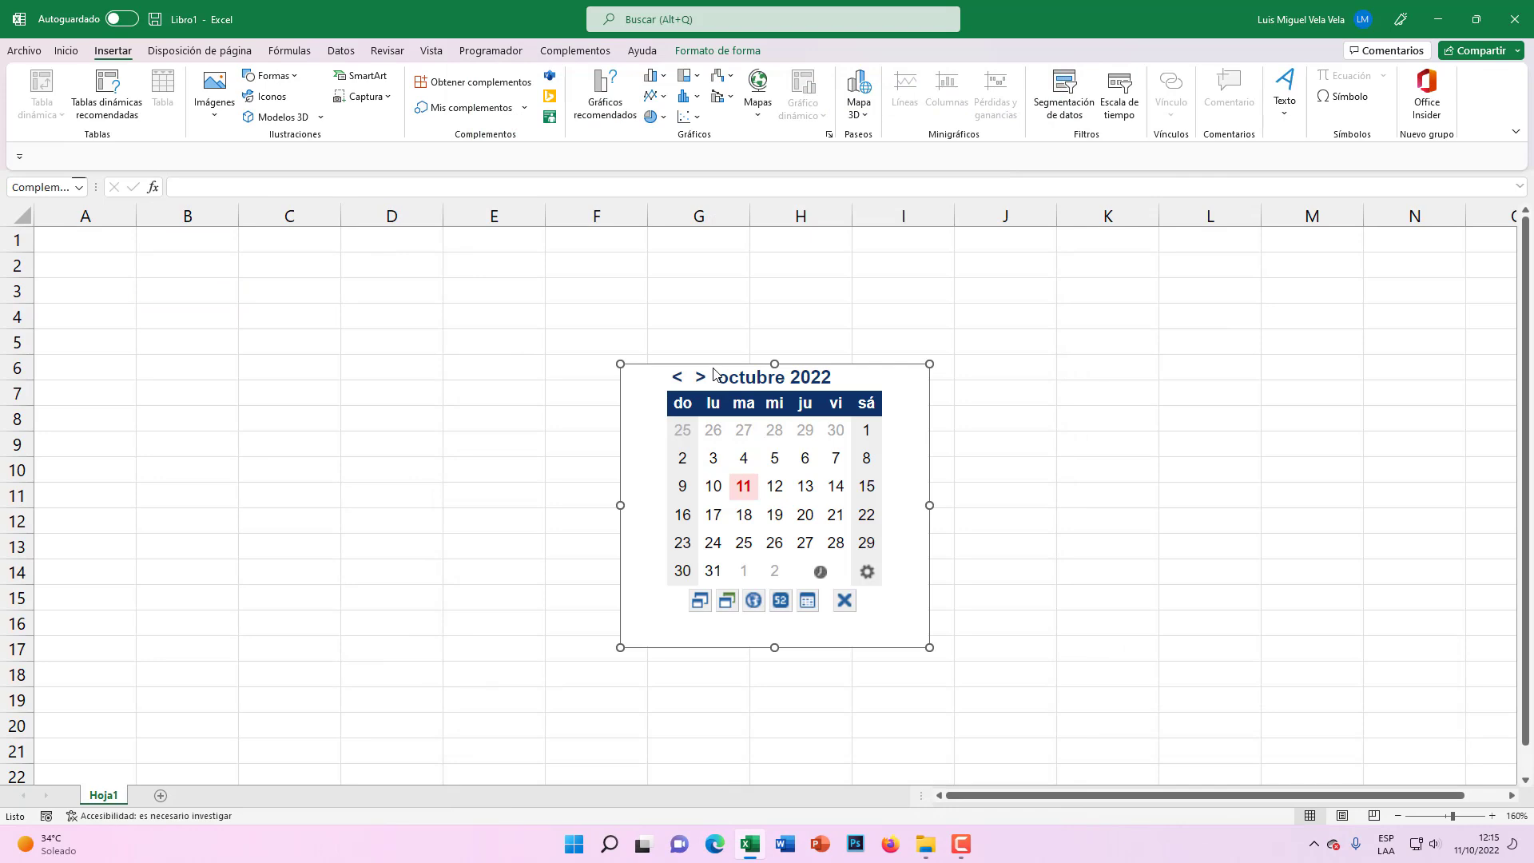
{"action": "left_click_drag", "start_coordinate": [713, 365], "coordinate": [267, 279]}
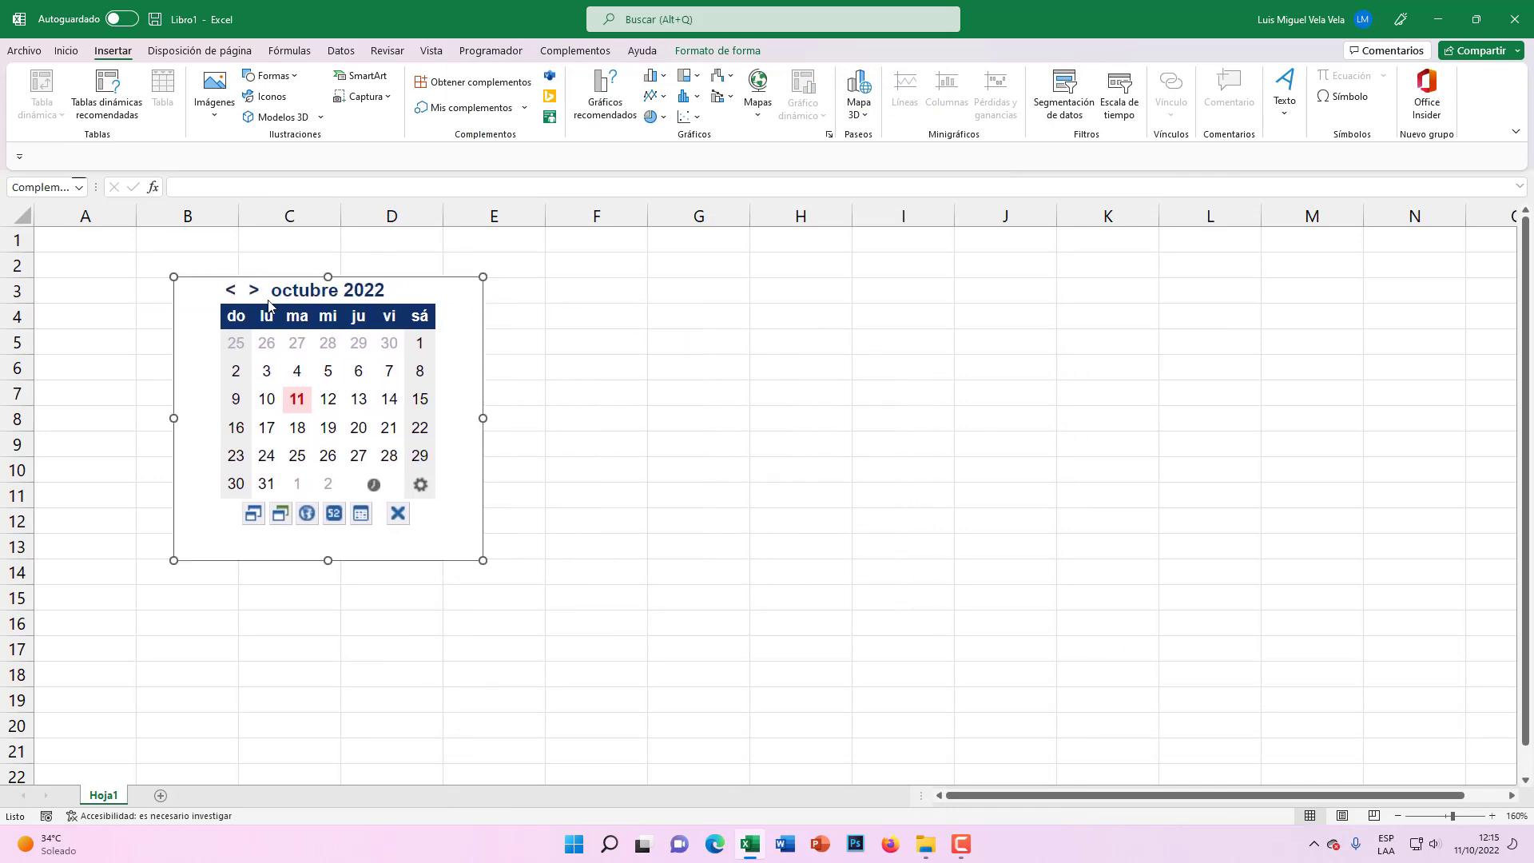
Step: Insert 12/10/2022 from the calendar in cell F4 and overwrite it with 13/10/2022
{"action": "left_click", "coordinate": [586, 319]}
{"action": "left_click", "coordinate": [592, 289]}
{"action": "left_click", "coordinate": [590, 313]}
{"action": "left_click", "coordinate": [334, 401]}
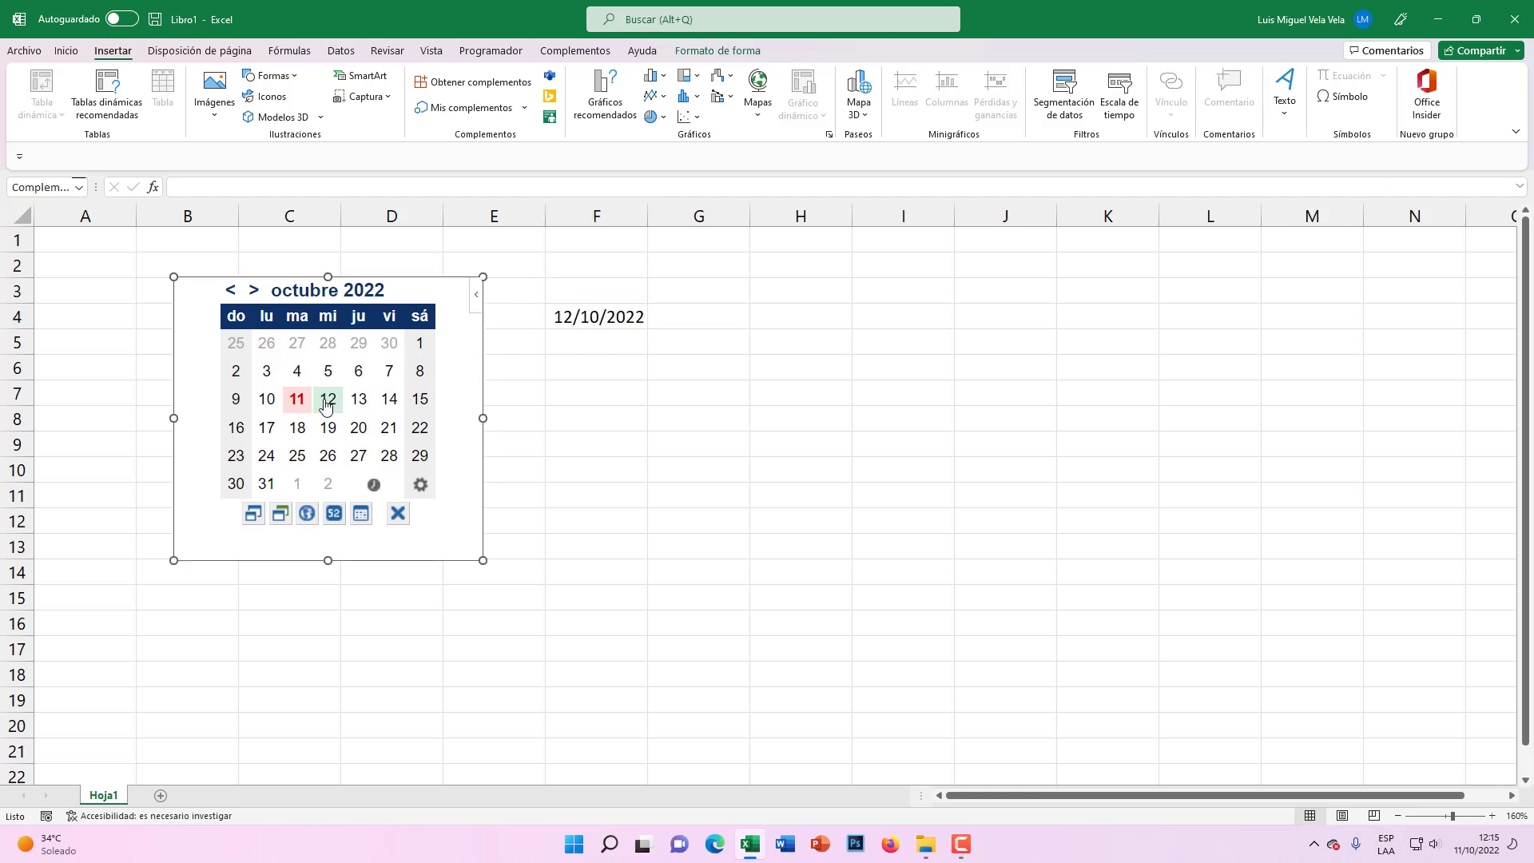
{"action": "left_click", "coordinate": [389, 397]}
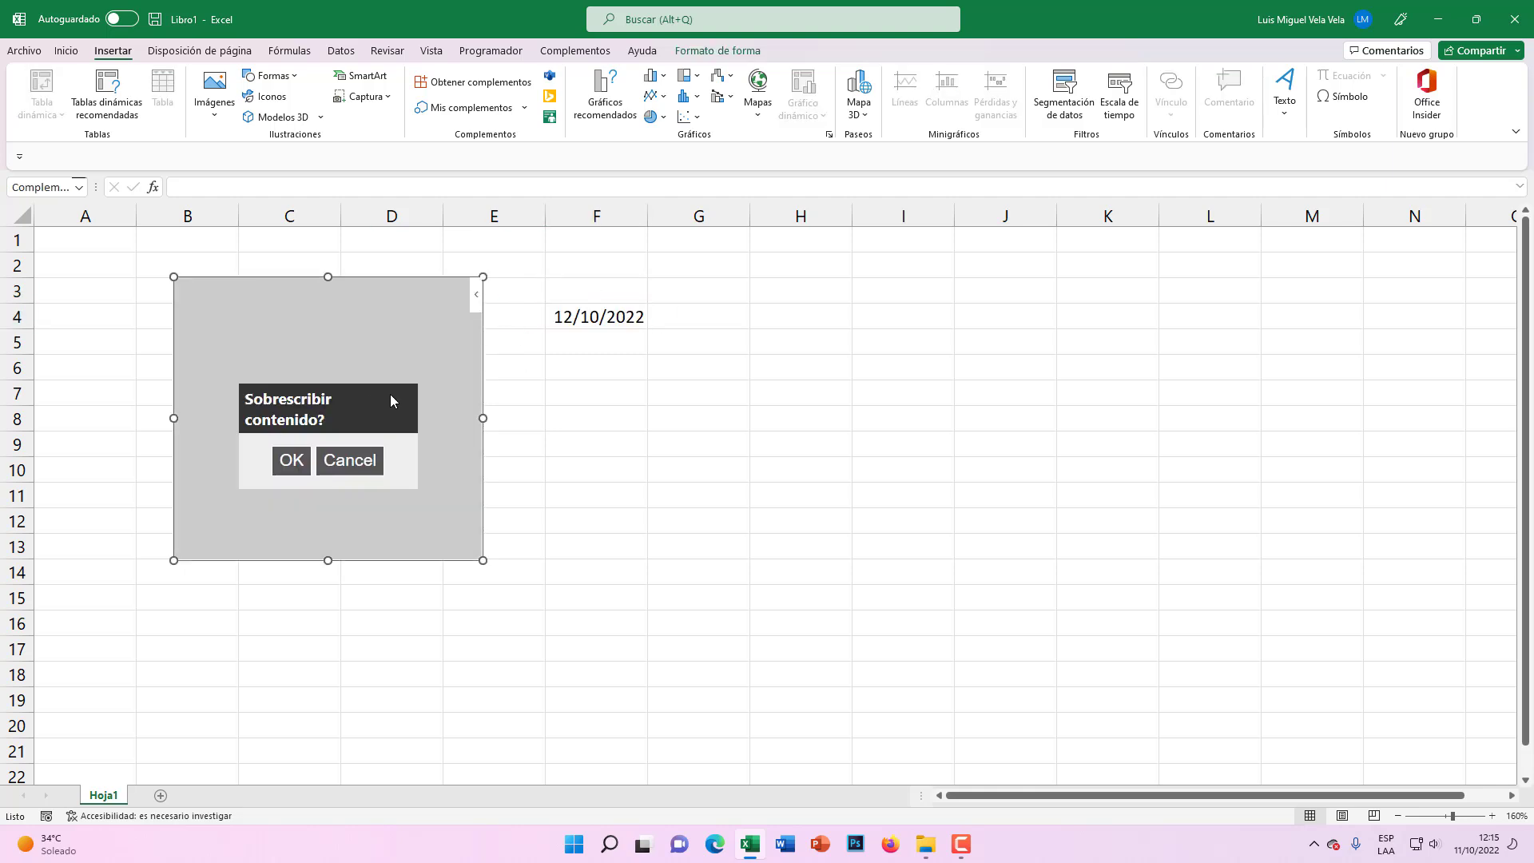
{"action": "left_click", "coordinate": [292, 468]}
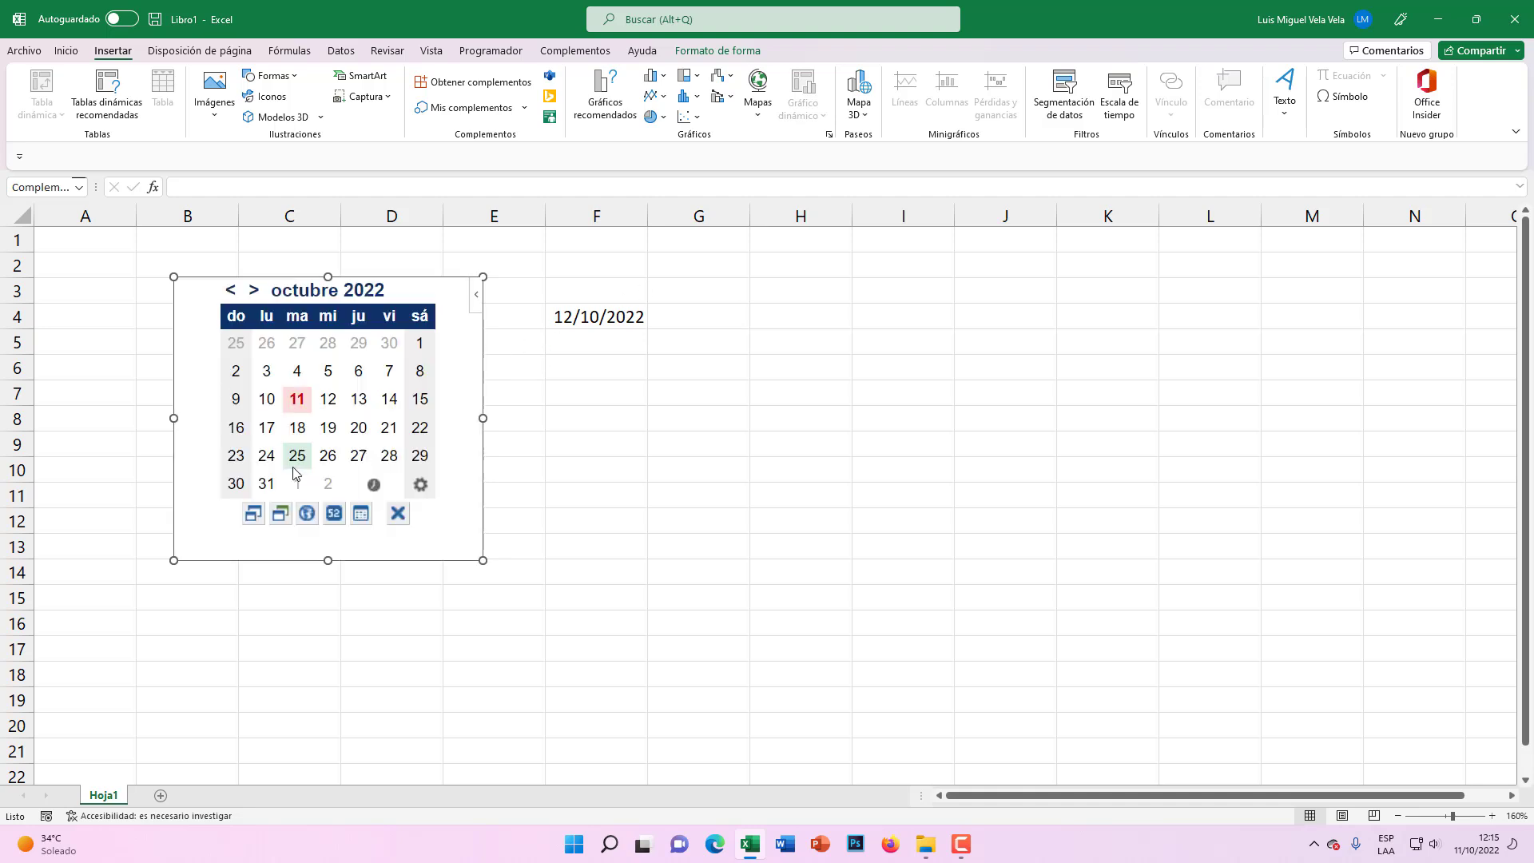
Step: Insert 27/10/2022 from the calendar in cell F6, confirming the overwrite when the same date is picked again
{"action": "left_click", "coordinate": [549, 367]}
{"action": "left_click", "coordinate": [360, 459]}
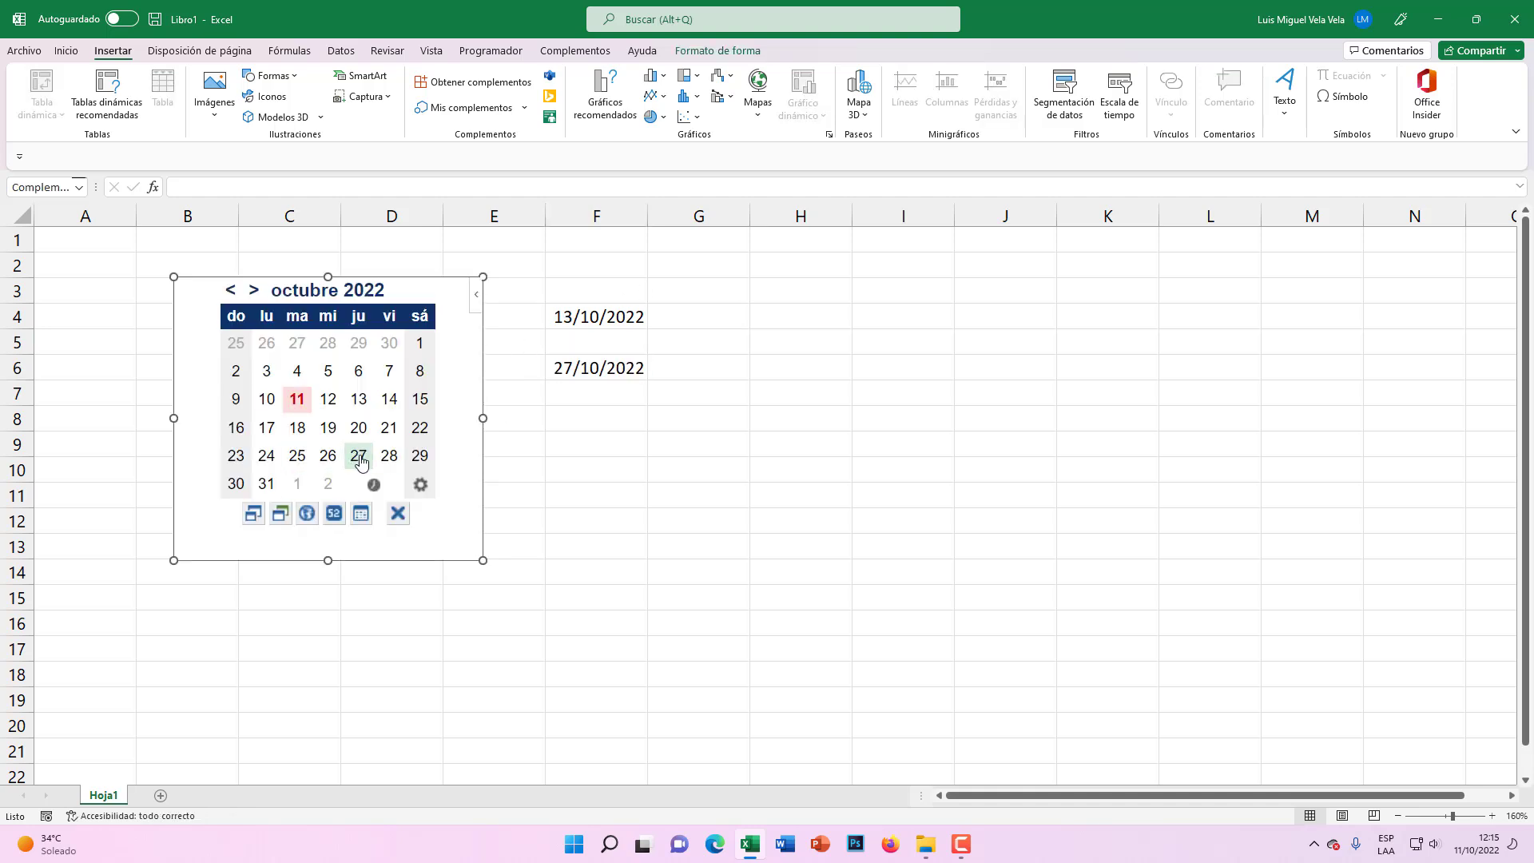
{"action": "left_click", "coordinate": [361, 462]}
{"action": "left_click", "coordinate": [294, 468]}
Step: Browse the calendar's months forwards and backwards, ending on noviembre 2022
{"action": "left_click", "coordinate": [275, 286]}
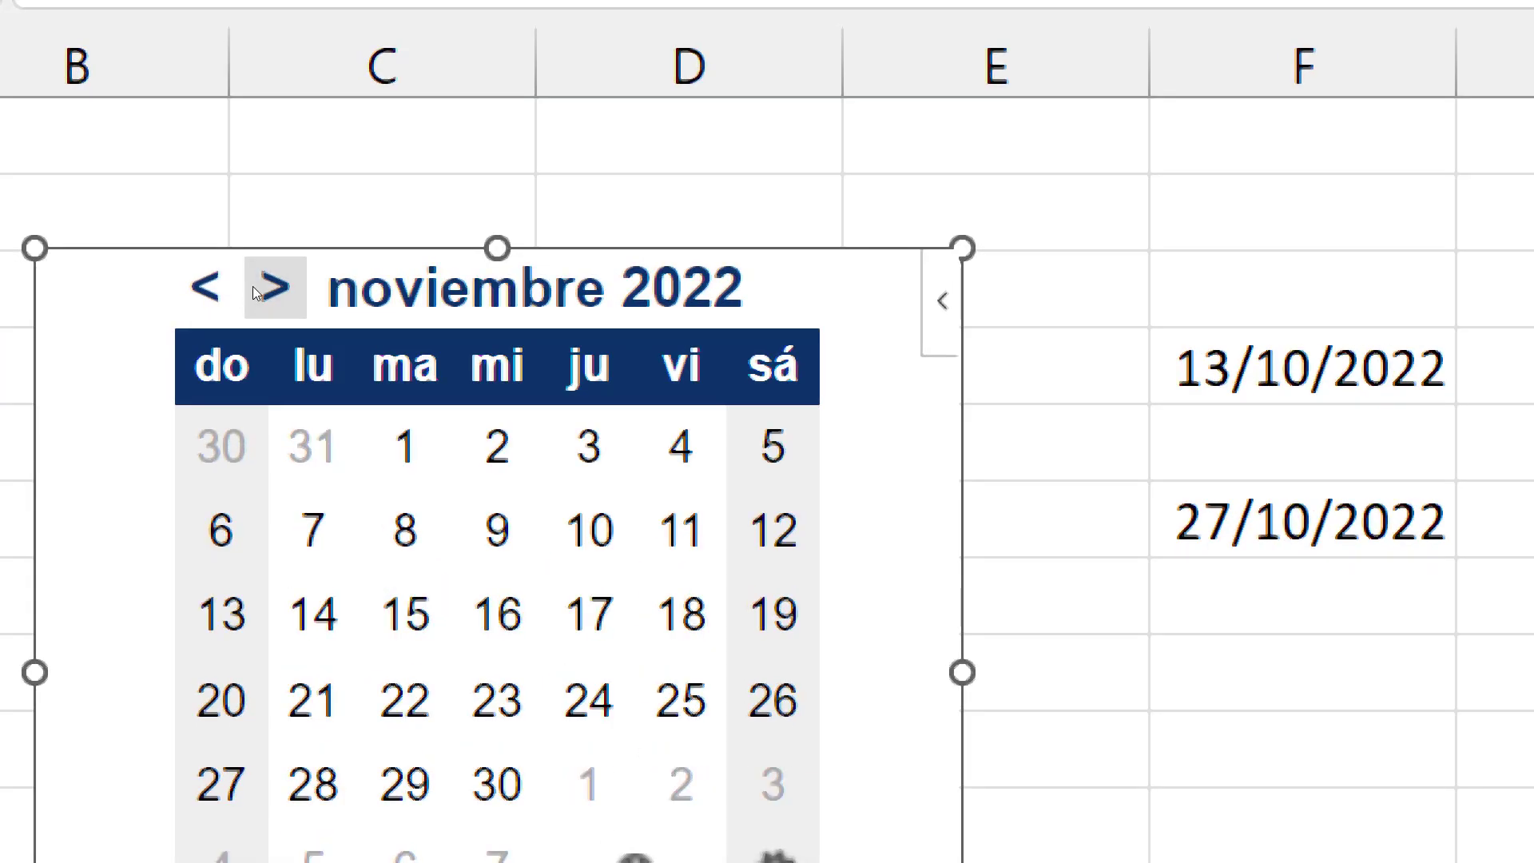
{"action": "left_click", "coordinate": [274, 286]}
{"action": "left_click", "coordinate": [231, 299]}
{"action": "left_click", "coordinate": [230, 298]}
{"action": "left_click", "coordinate": [230, 299]}
{"action": "left_click", "coordinate": [275, 286]}
{"action": "left_click", "coordinate": [274, 286]}
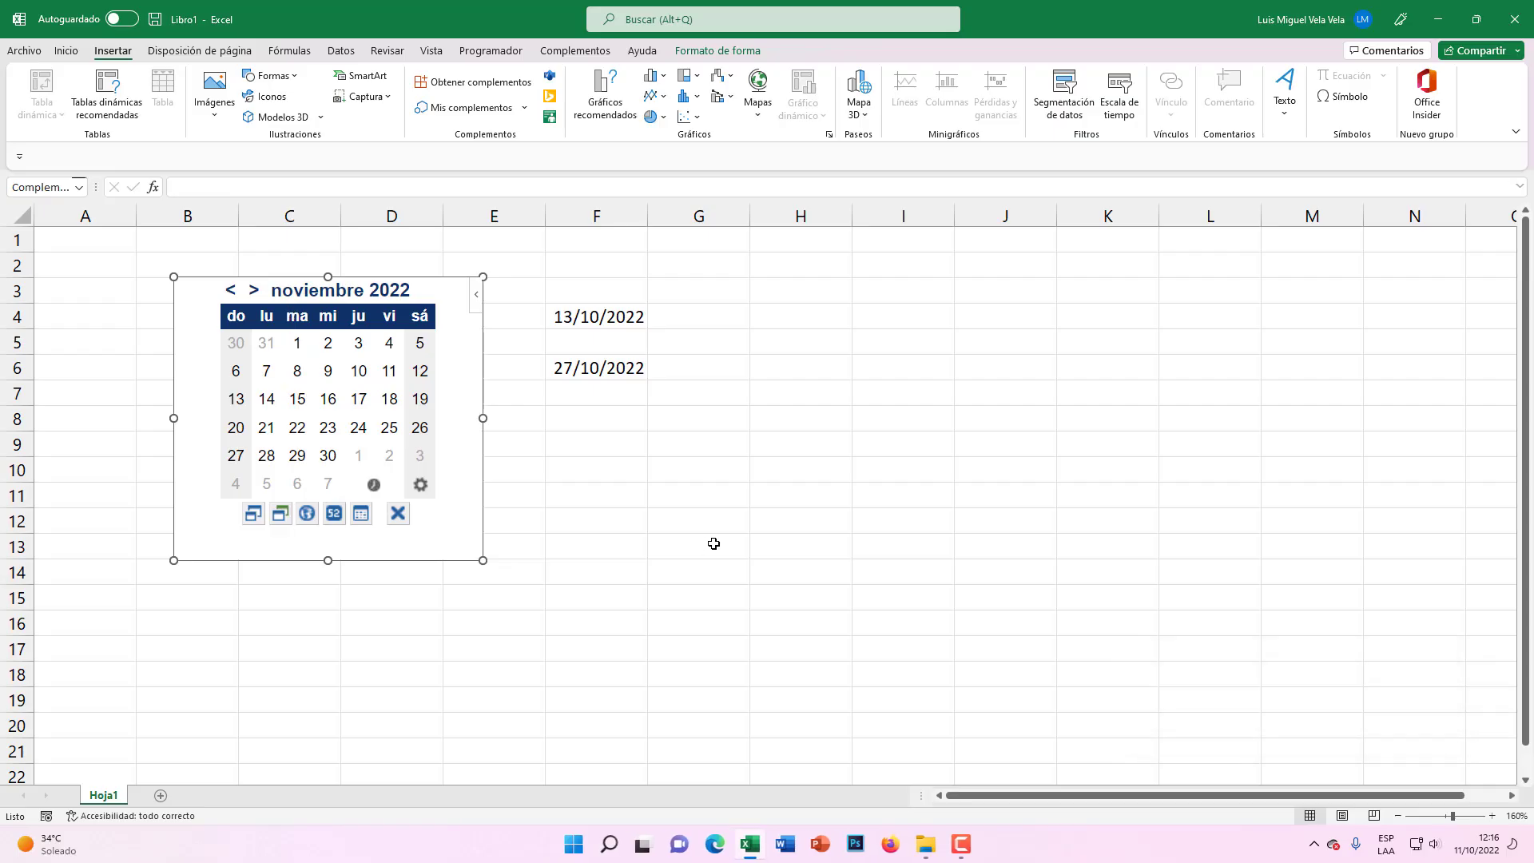
Step: Add a second blank worksheet to the workbook and select its cell B2
{"action": "left_click", "coordinate": [637, 472]}
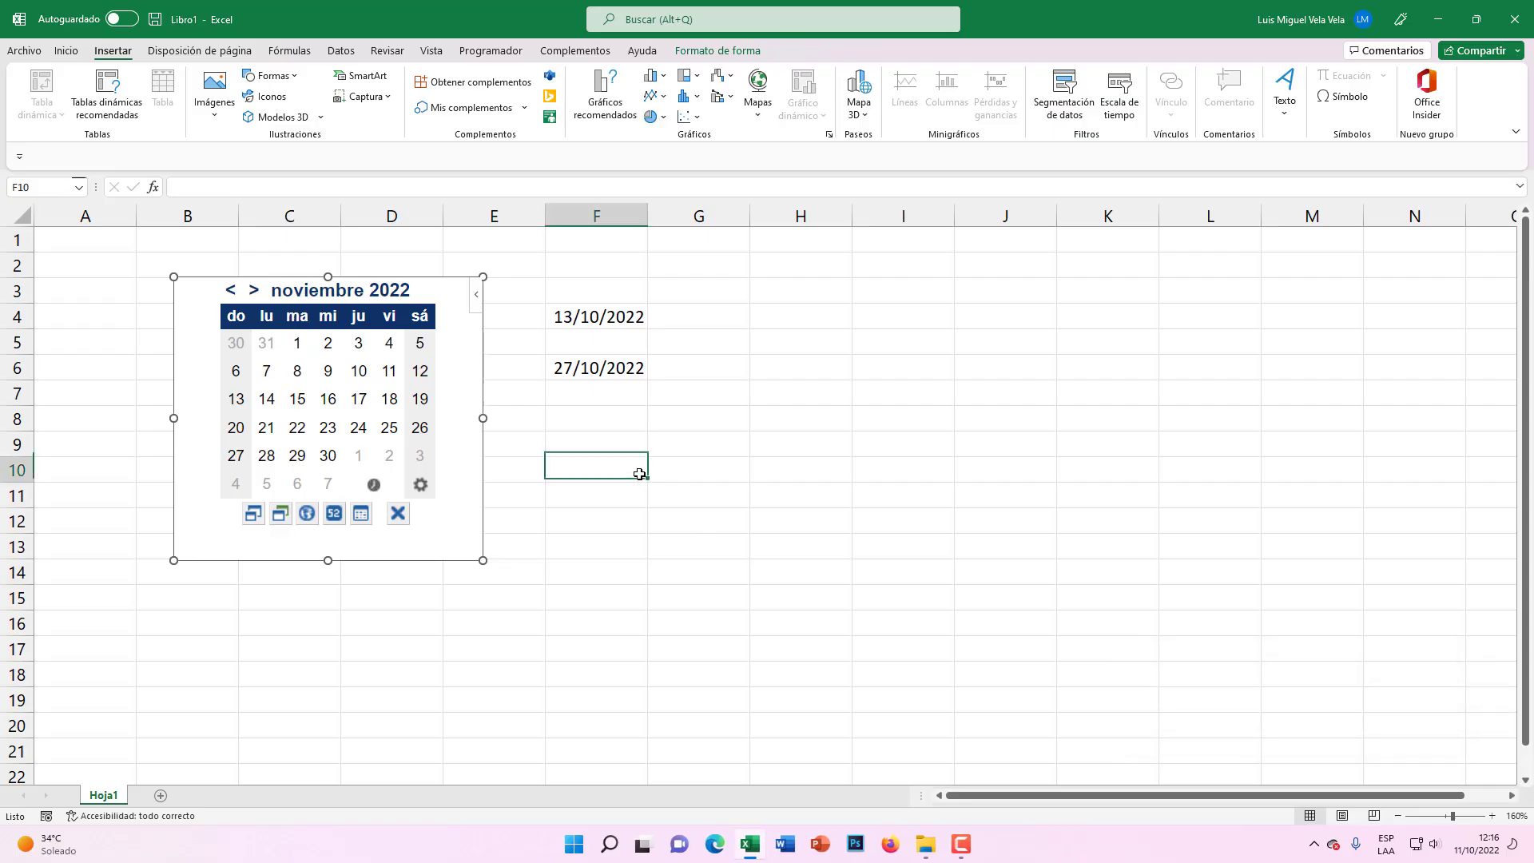
{"action": "left_click", "coordinate": [160, 795]}
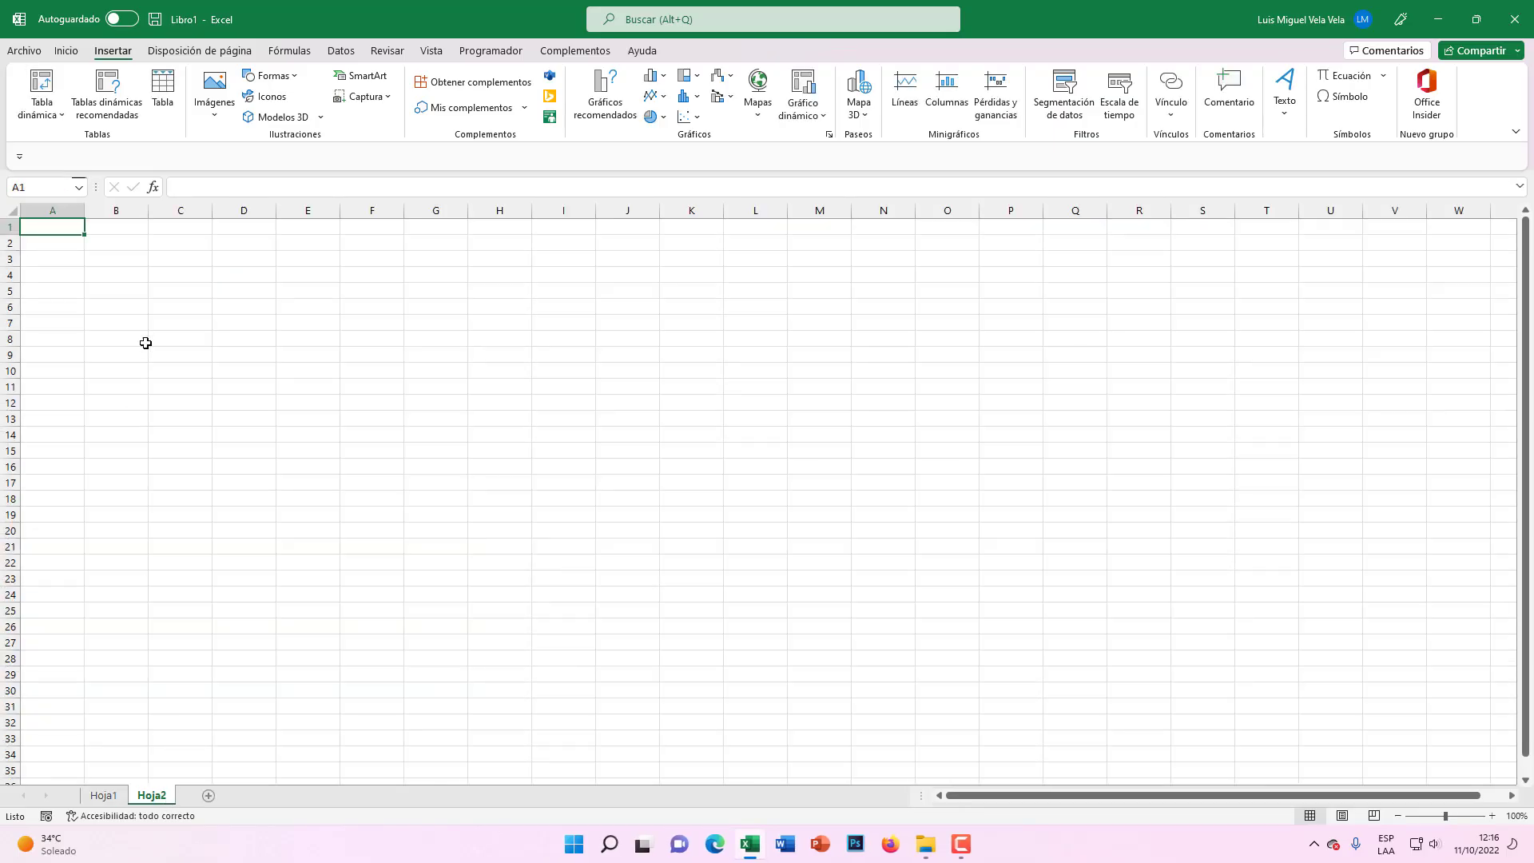
{"action": "left_click", "coordinate": [128, 246]}
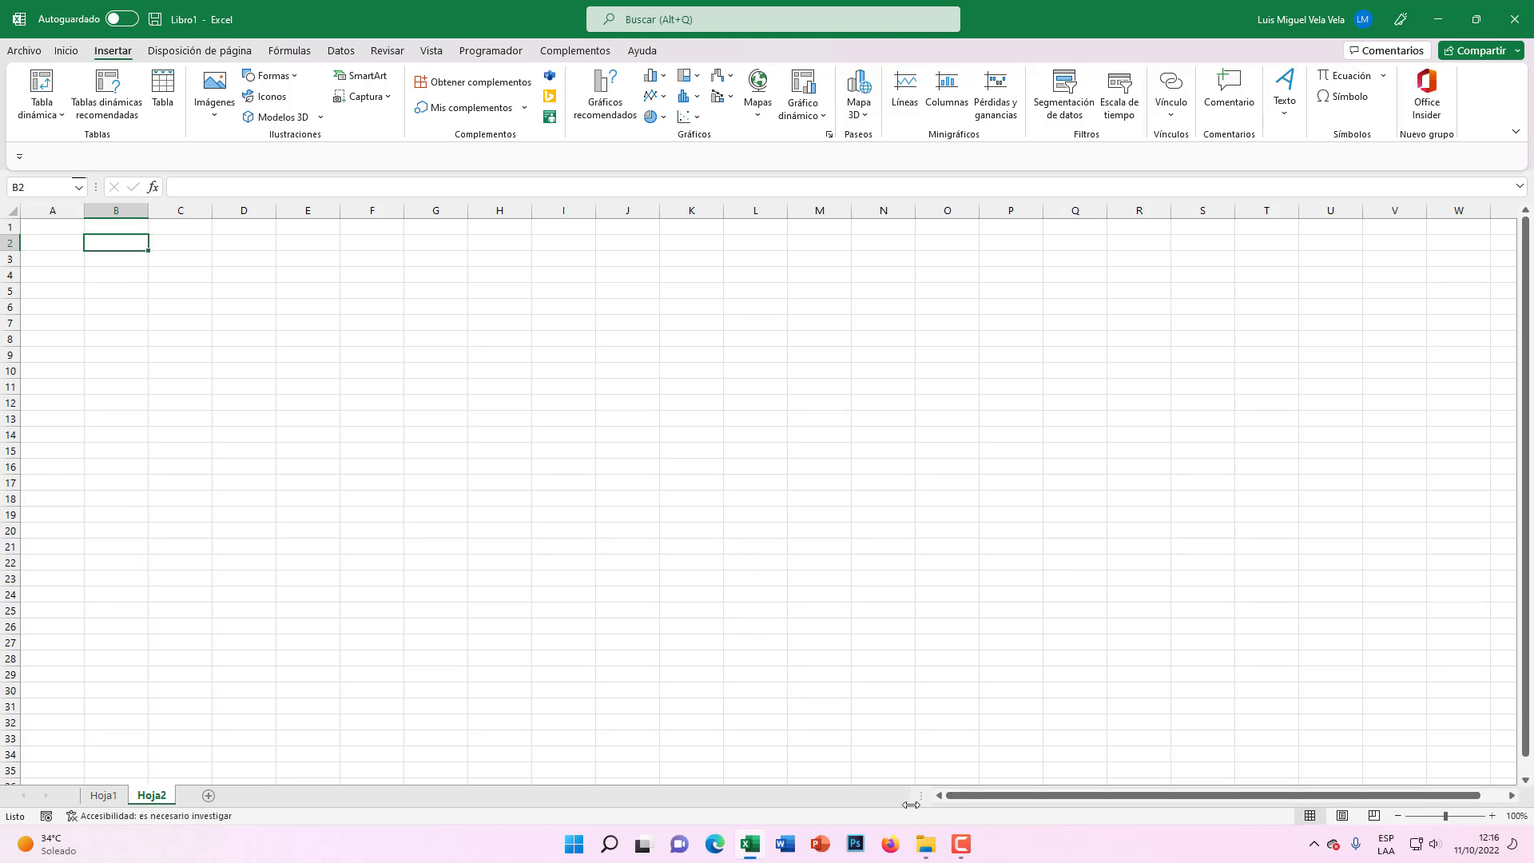
Step: Switch to File Explorer and extract datepicker.zip into its own folder location with WinRAR
{"action": "left_click", "coordinate": [926, 845]}
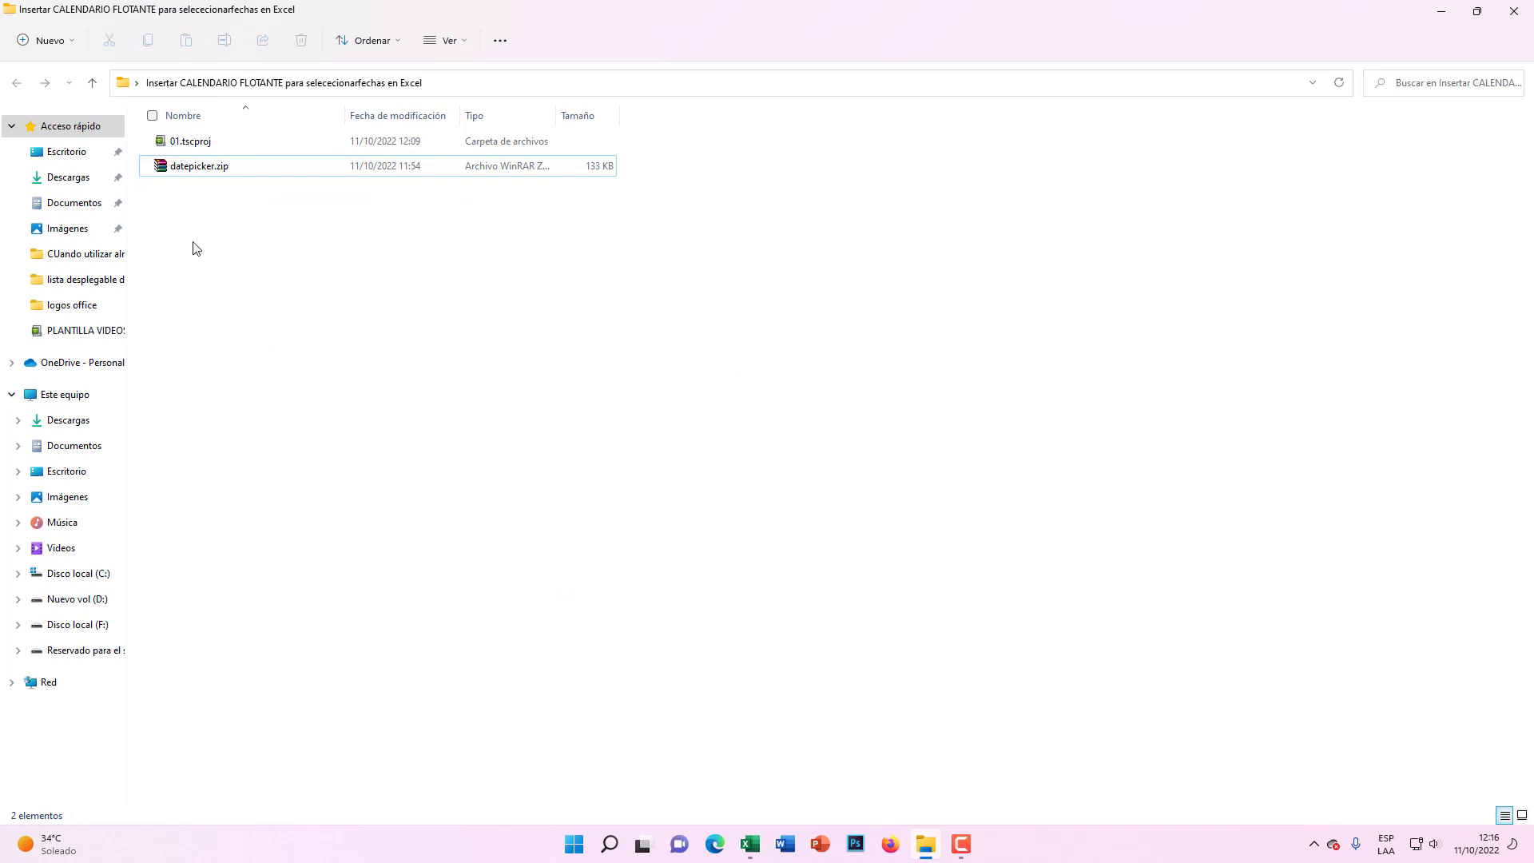
{"action": "left_click", "coordinate": [192, 166]}
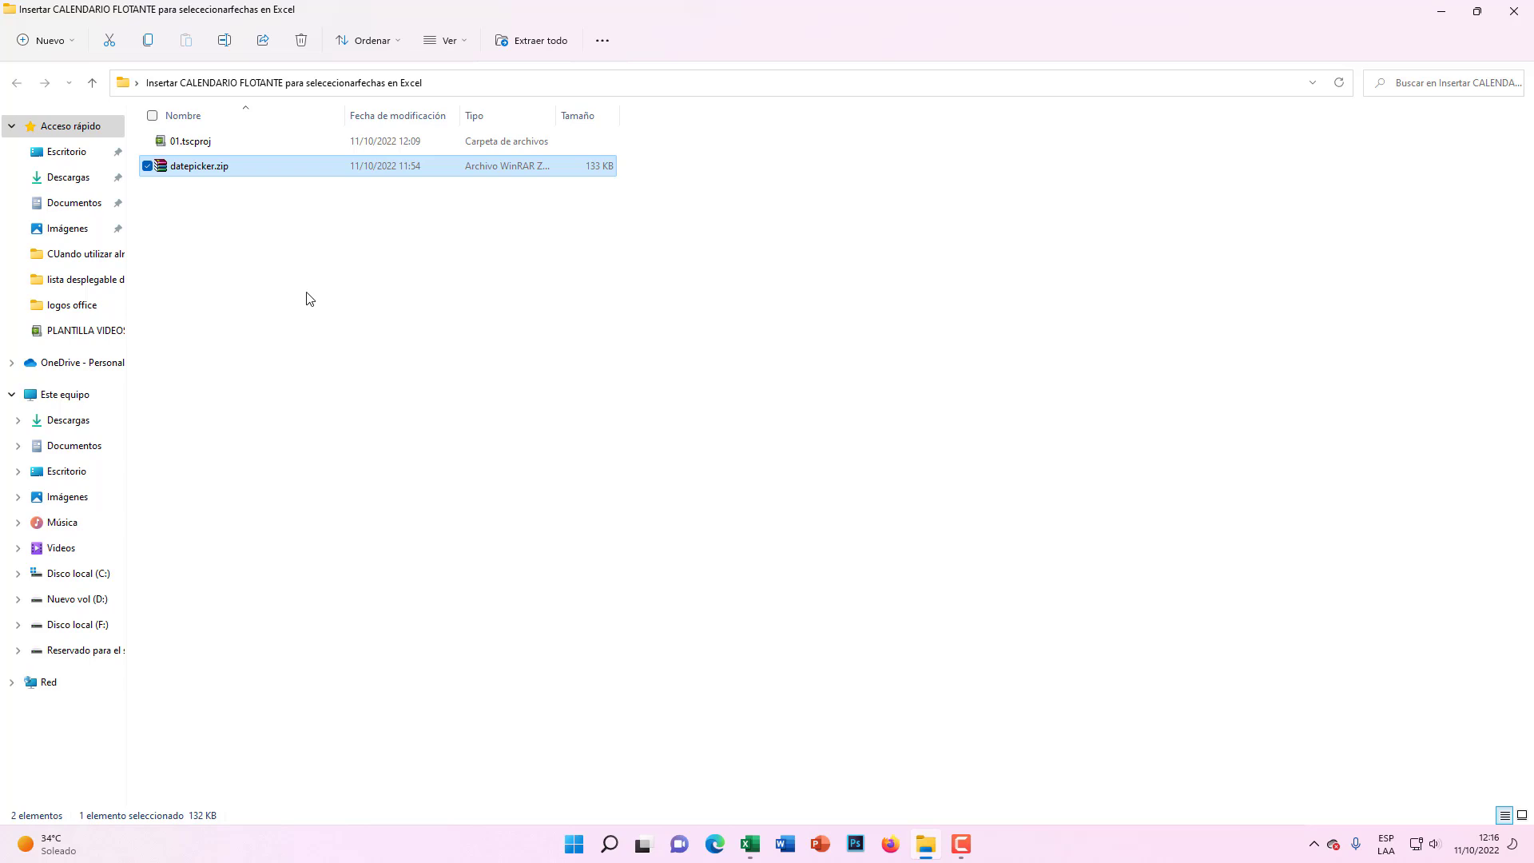
{"action": "key", "text": "super+plus"}
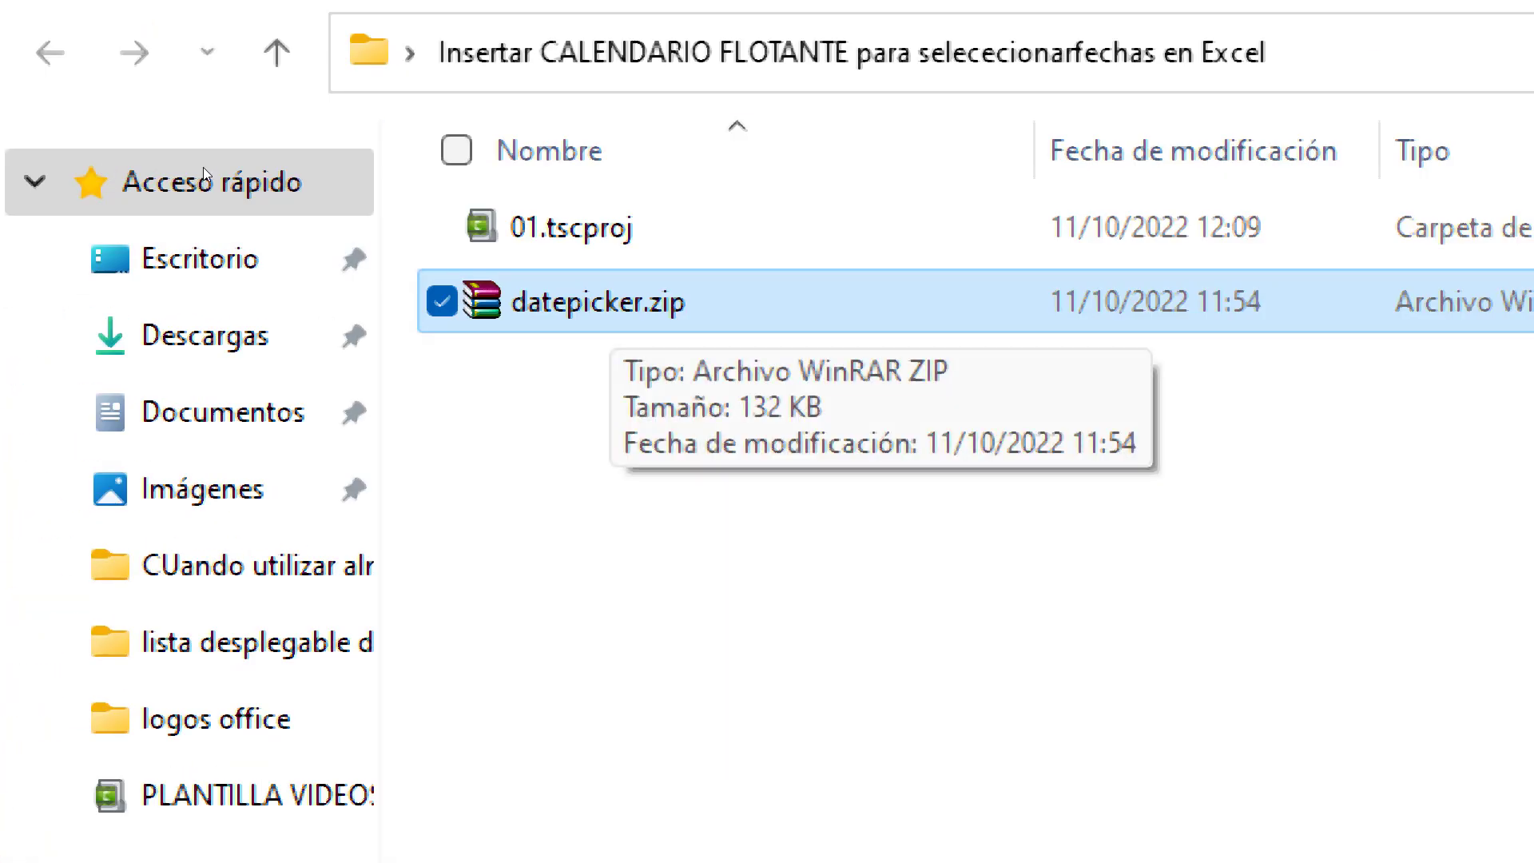
{"action": "right_click", "coordinate": [608, 303]}
{"action": "key", "text": "super+Escape"}
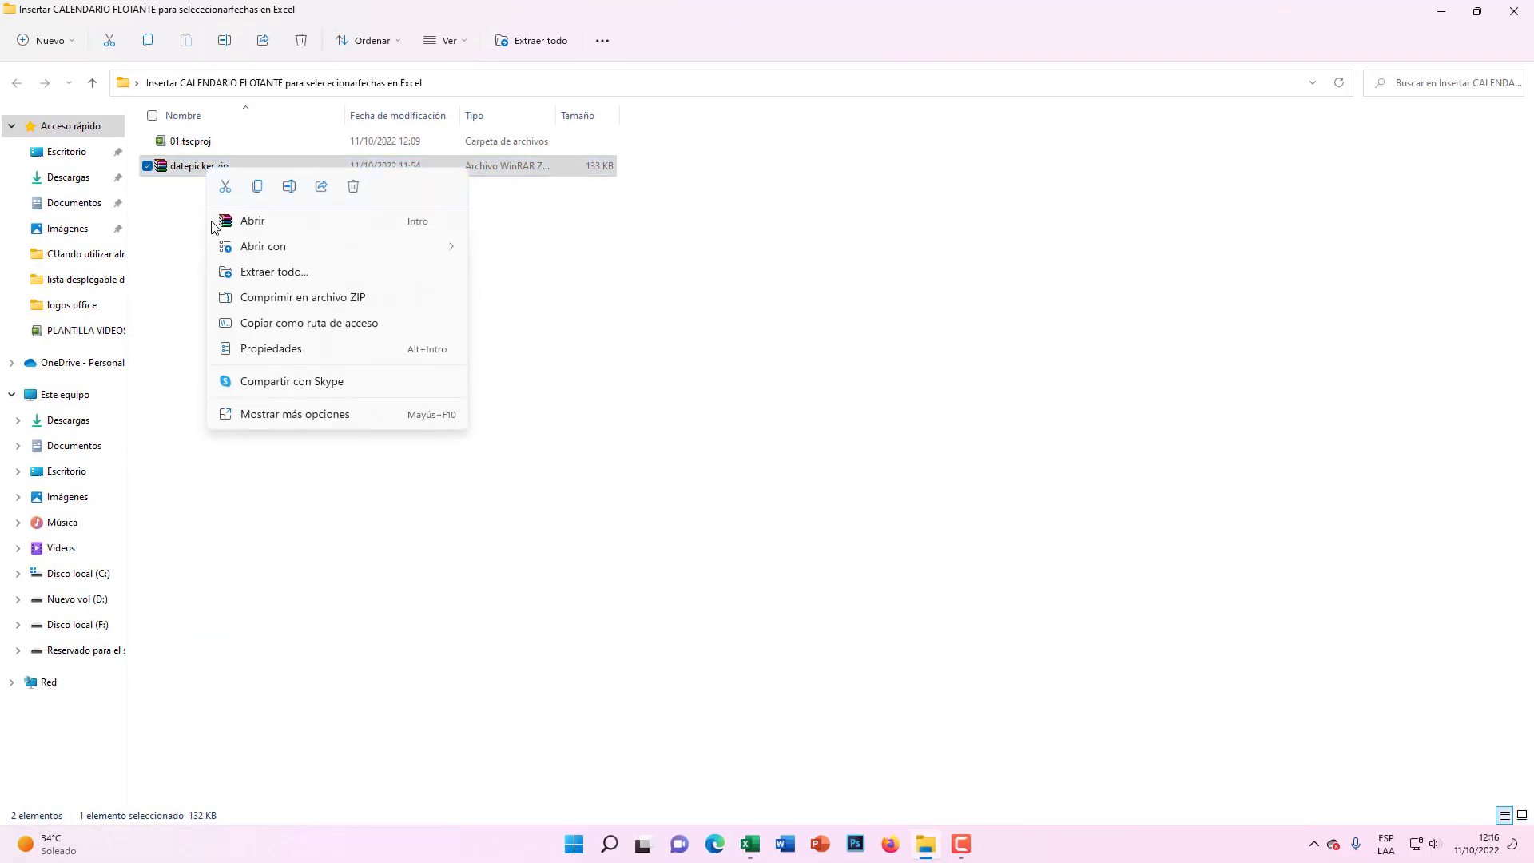
{"action": "left_click", "coordinate": [314, 421]}
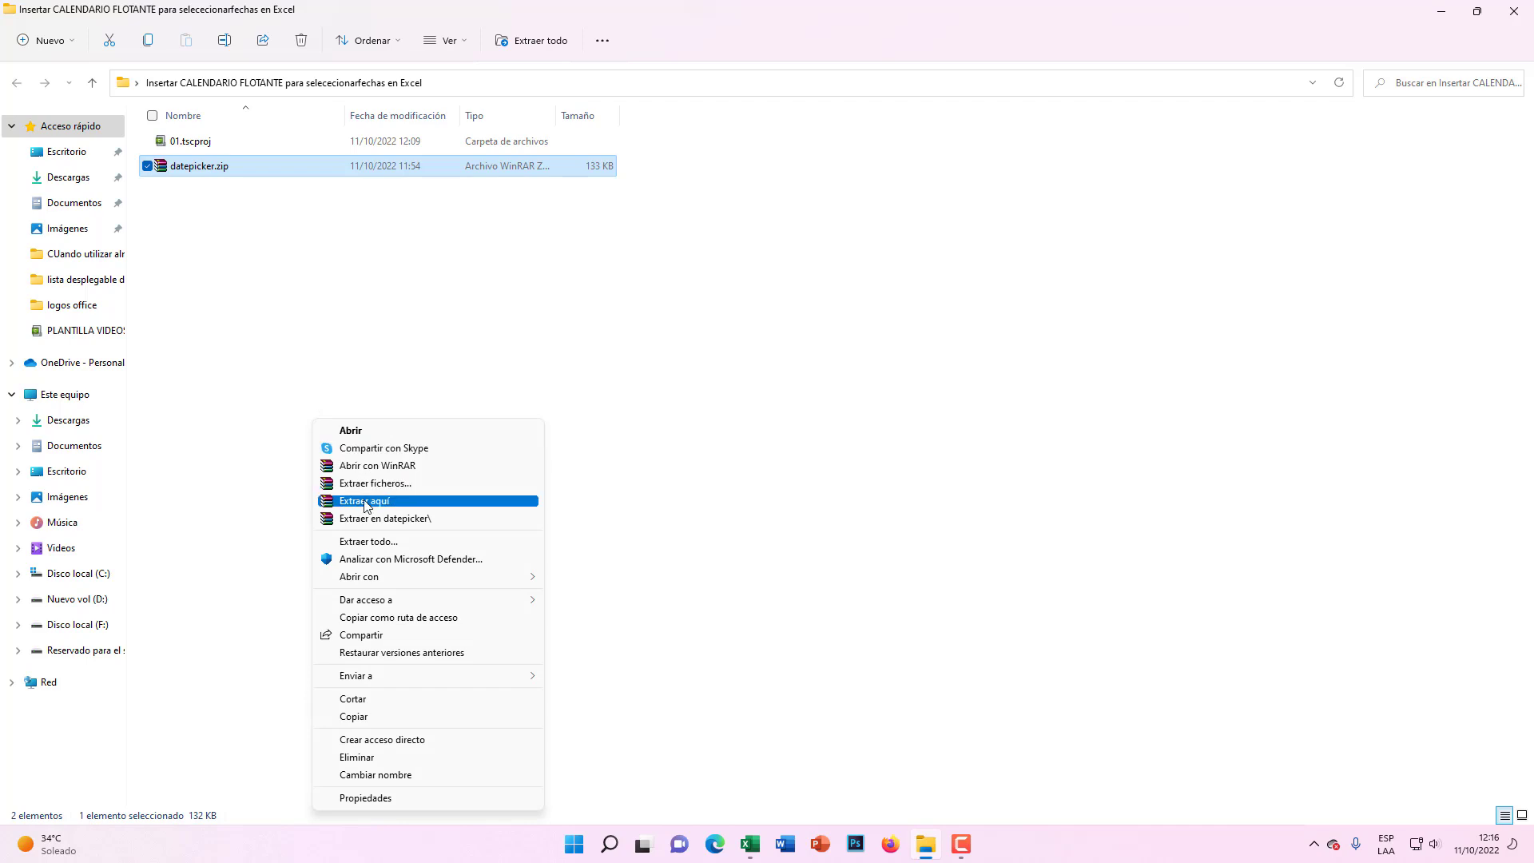
{"action": "key", "text": "super+plus"}
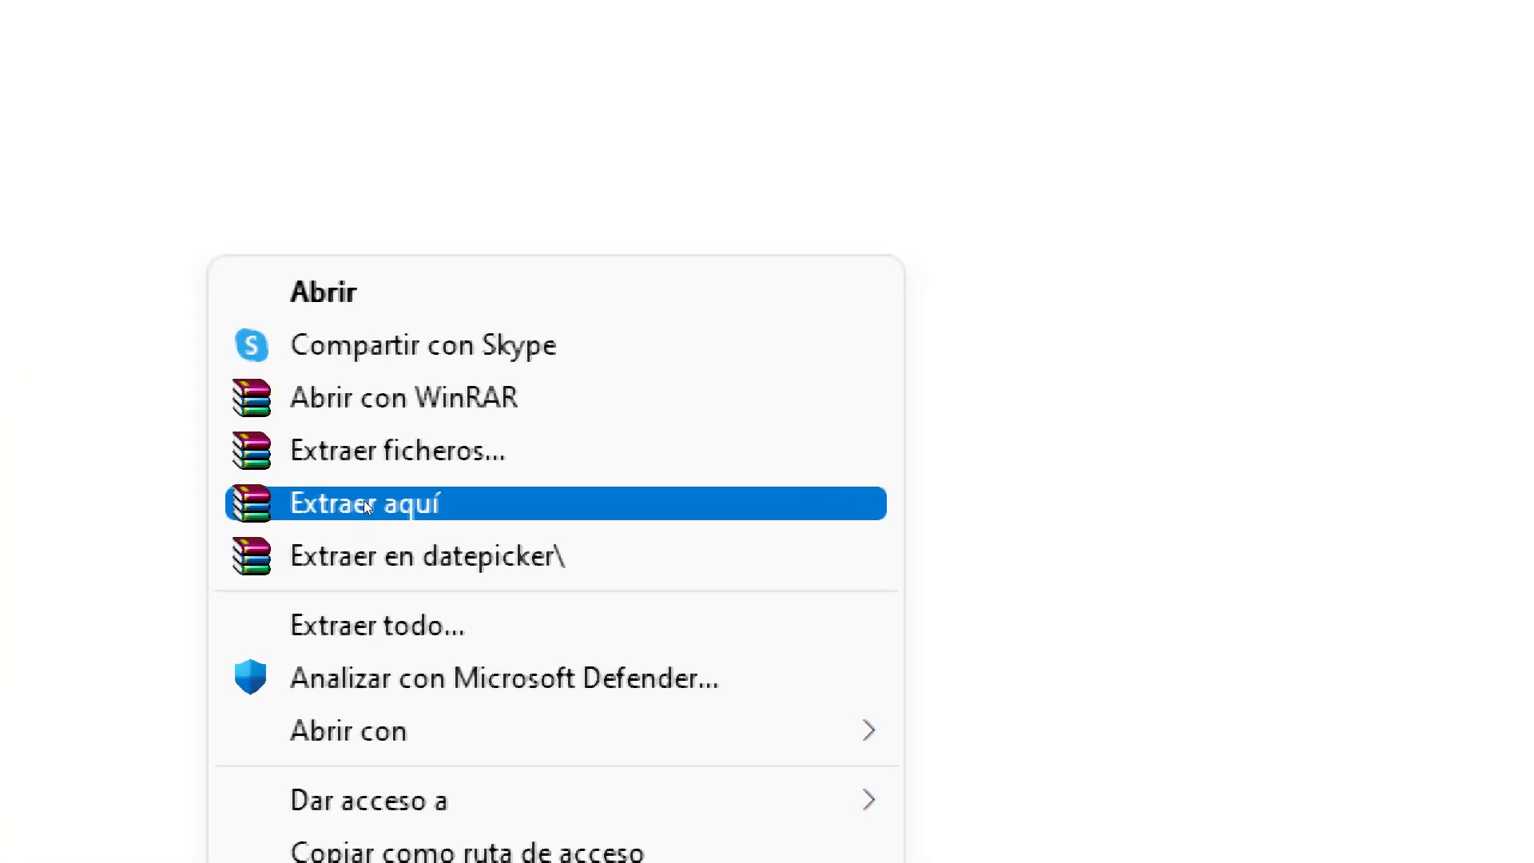
{"action": "key", "text": "super+Escape"}
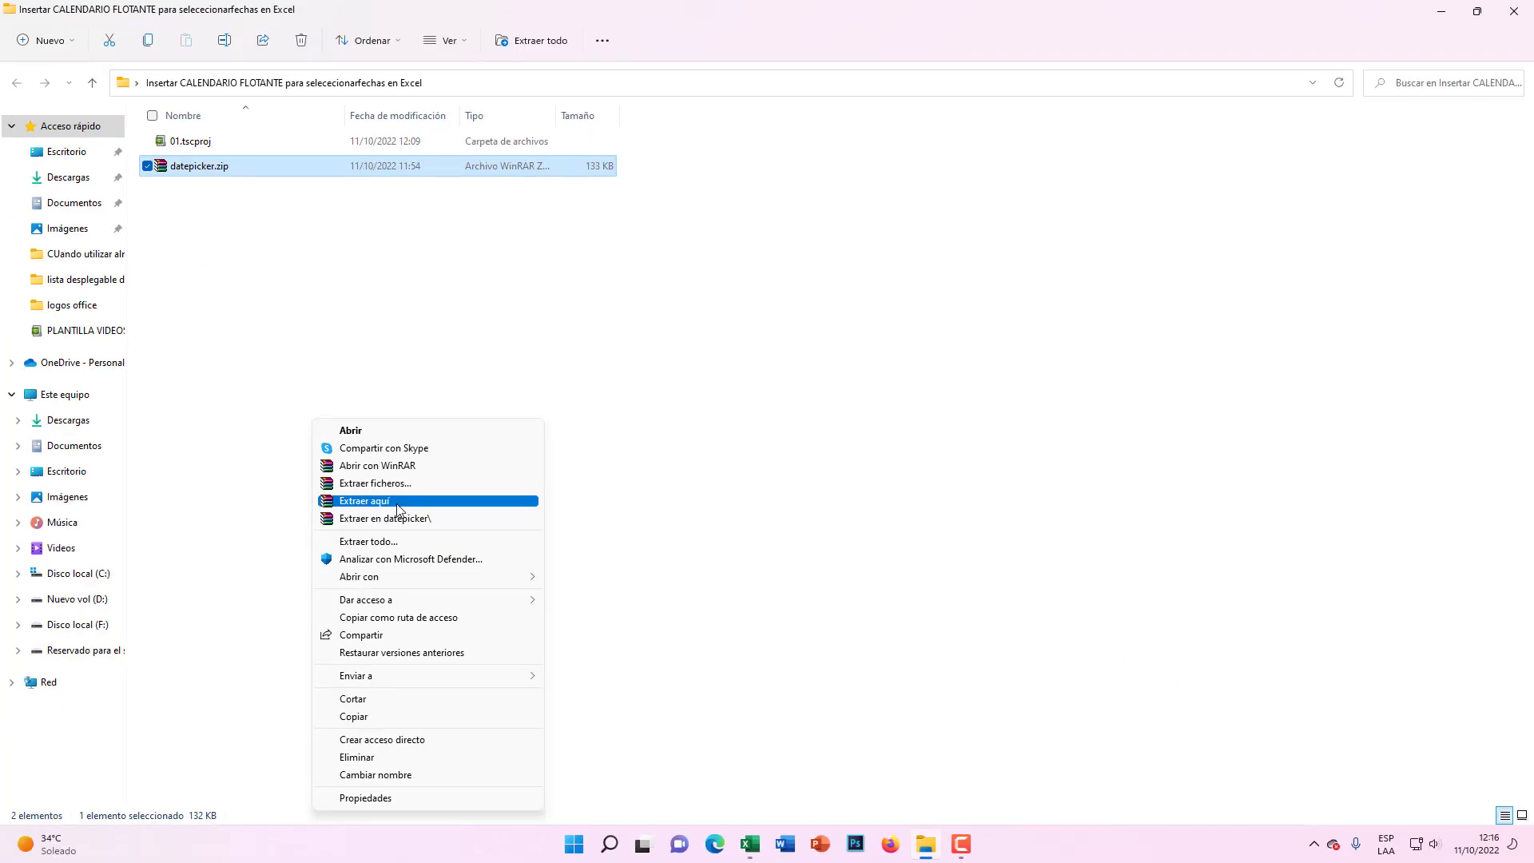
{"action": "left_click", "coordinate": [402, 503]}
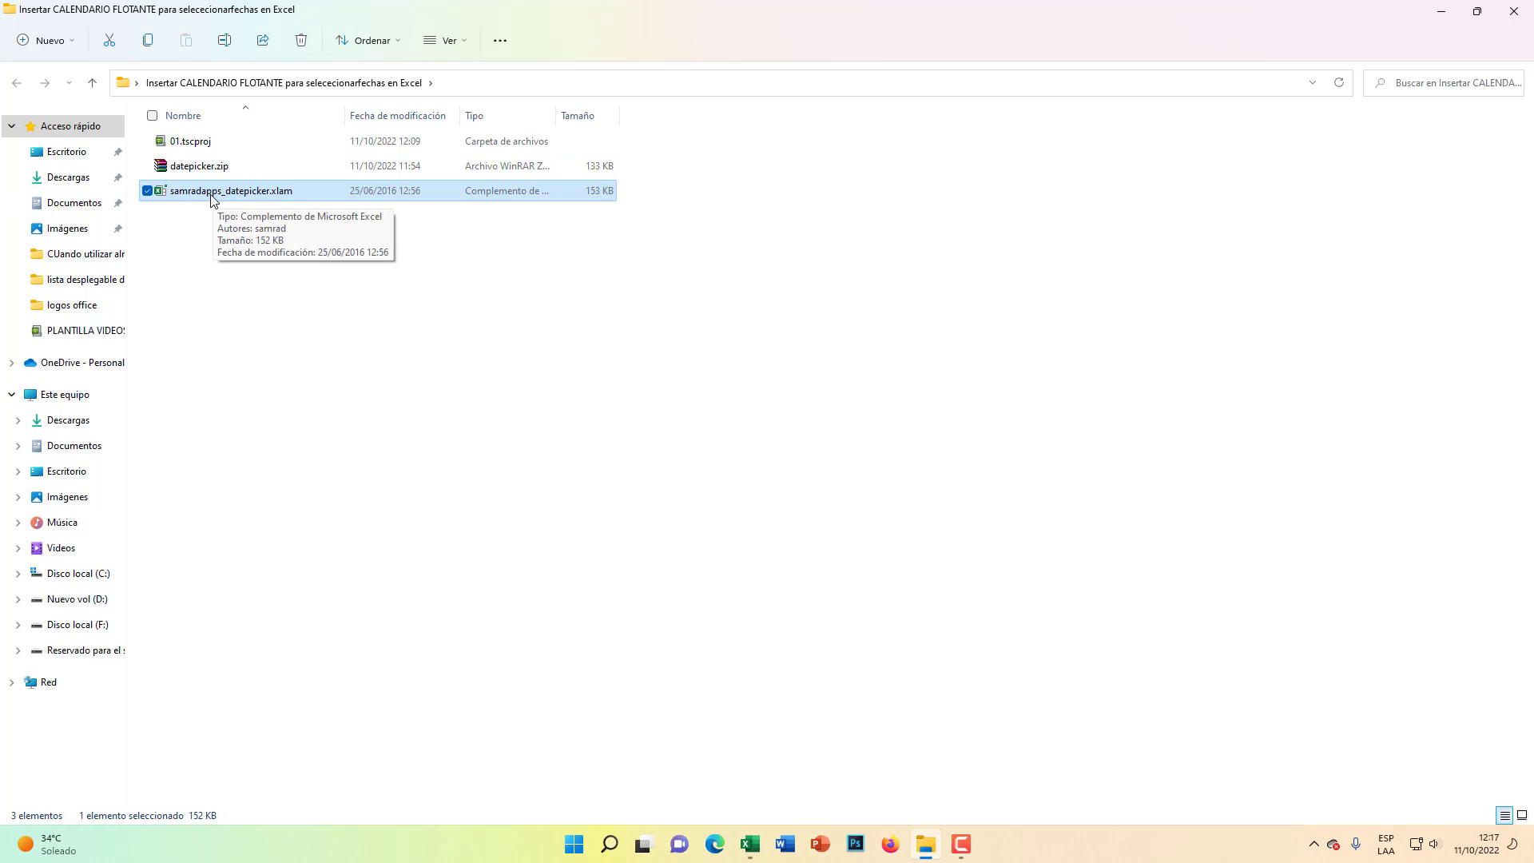
Step: Copy samradapps_datepicker.xlam and open the Microsoft Office folder under Archivos de programa on drive C: in a new File Explorer window
{"action": "right_click", "coordinate": [210, 198]}
{"action": "left_click", "coordinate": [265, 214]}
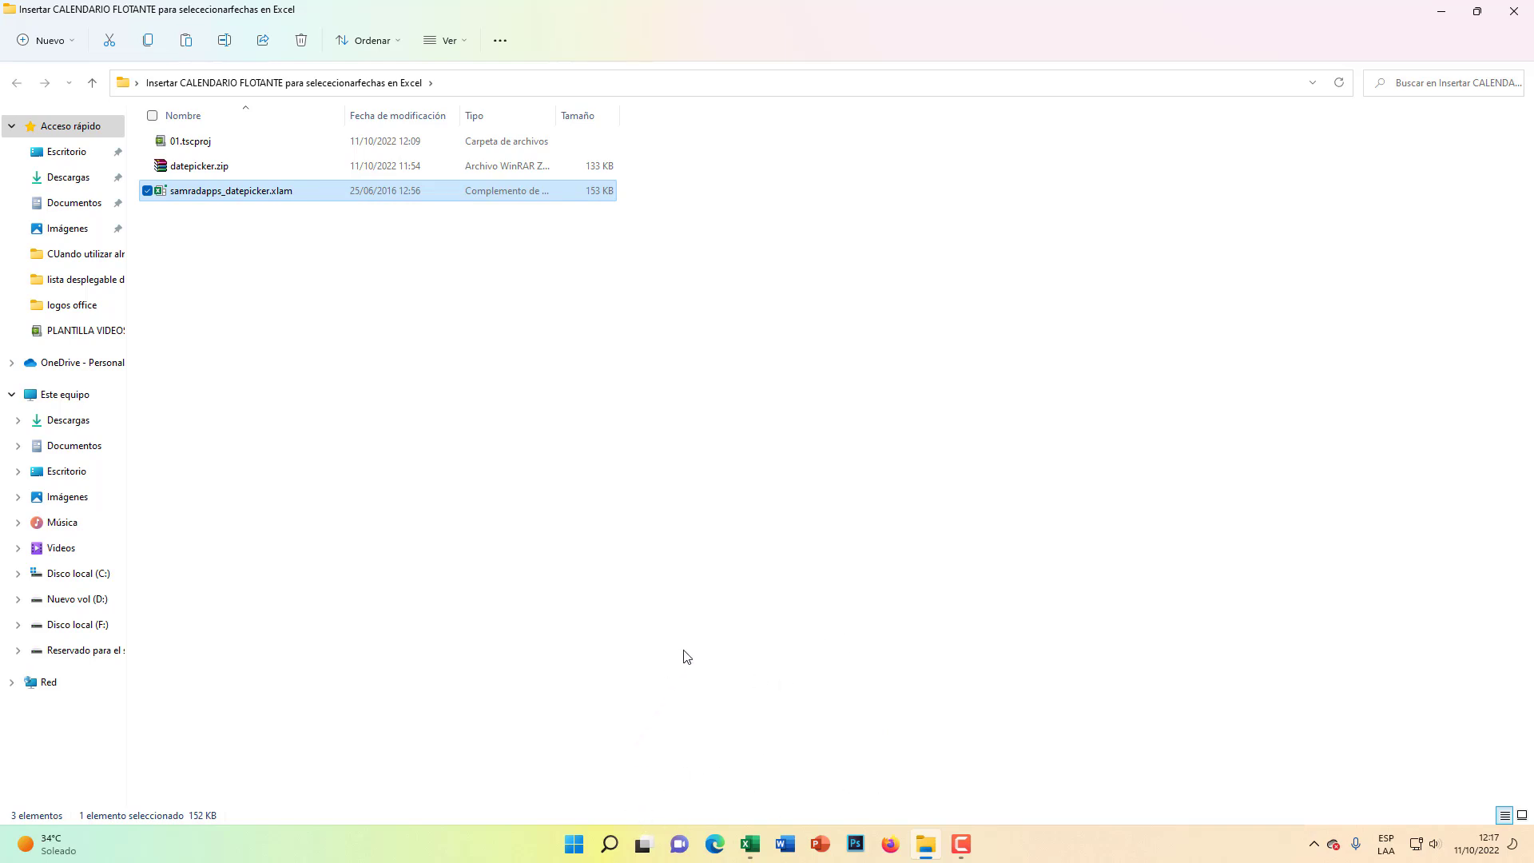
{"action": "key", "text": "super+e"}
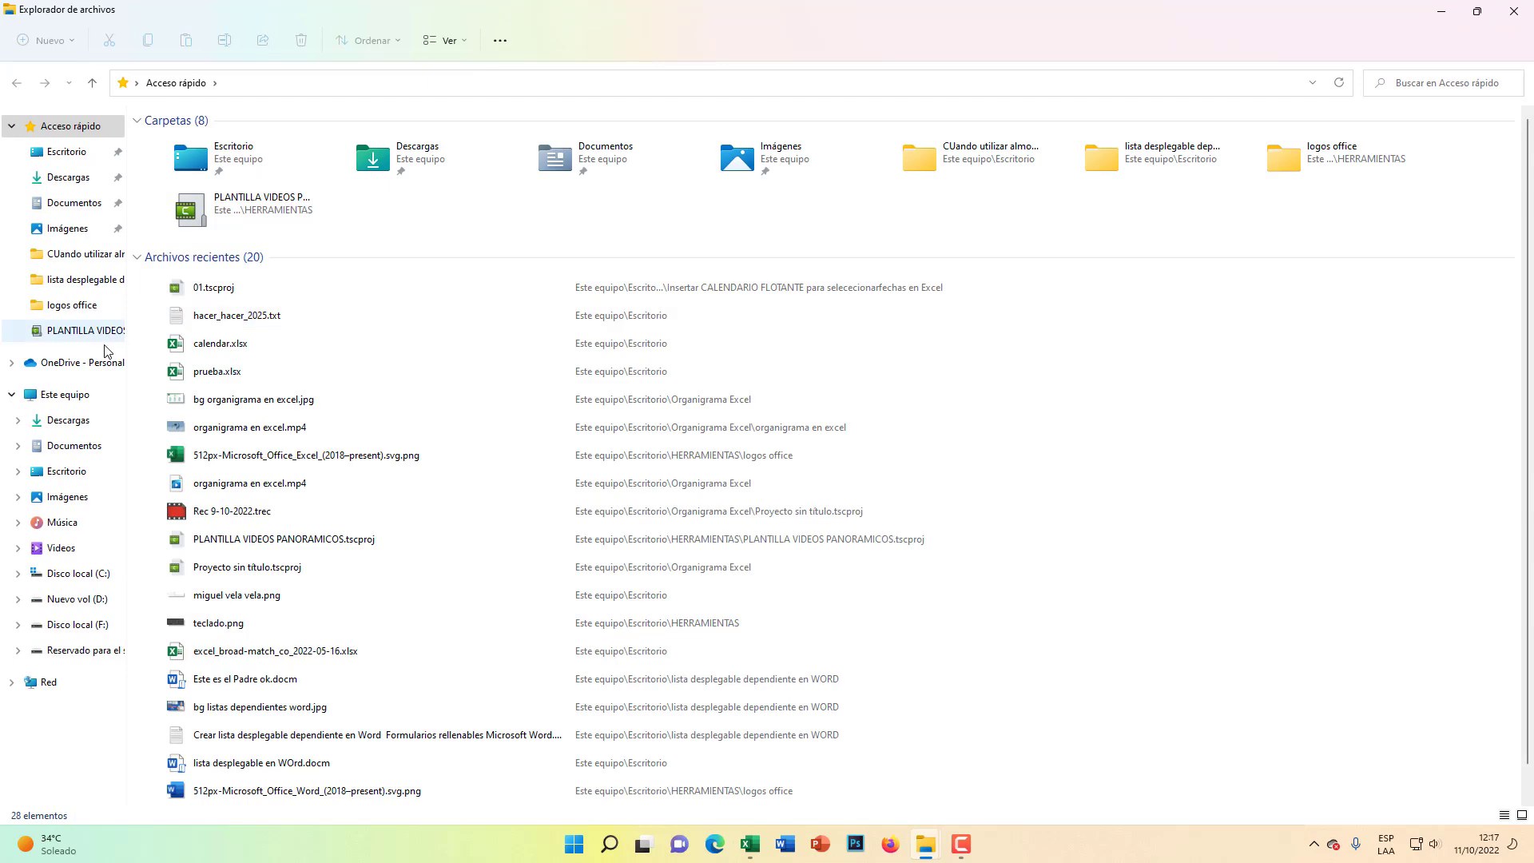
{"action": "left_click", "coordinate": [56, 405]}
{"action": "key", "text": "super+plus"}
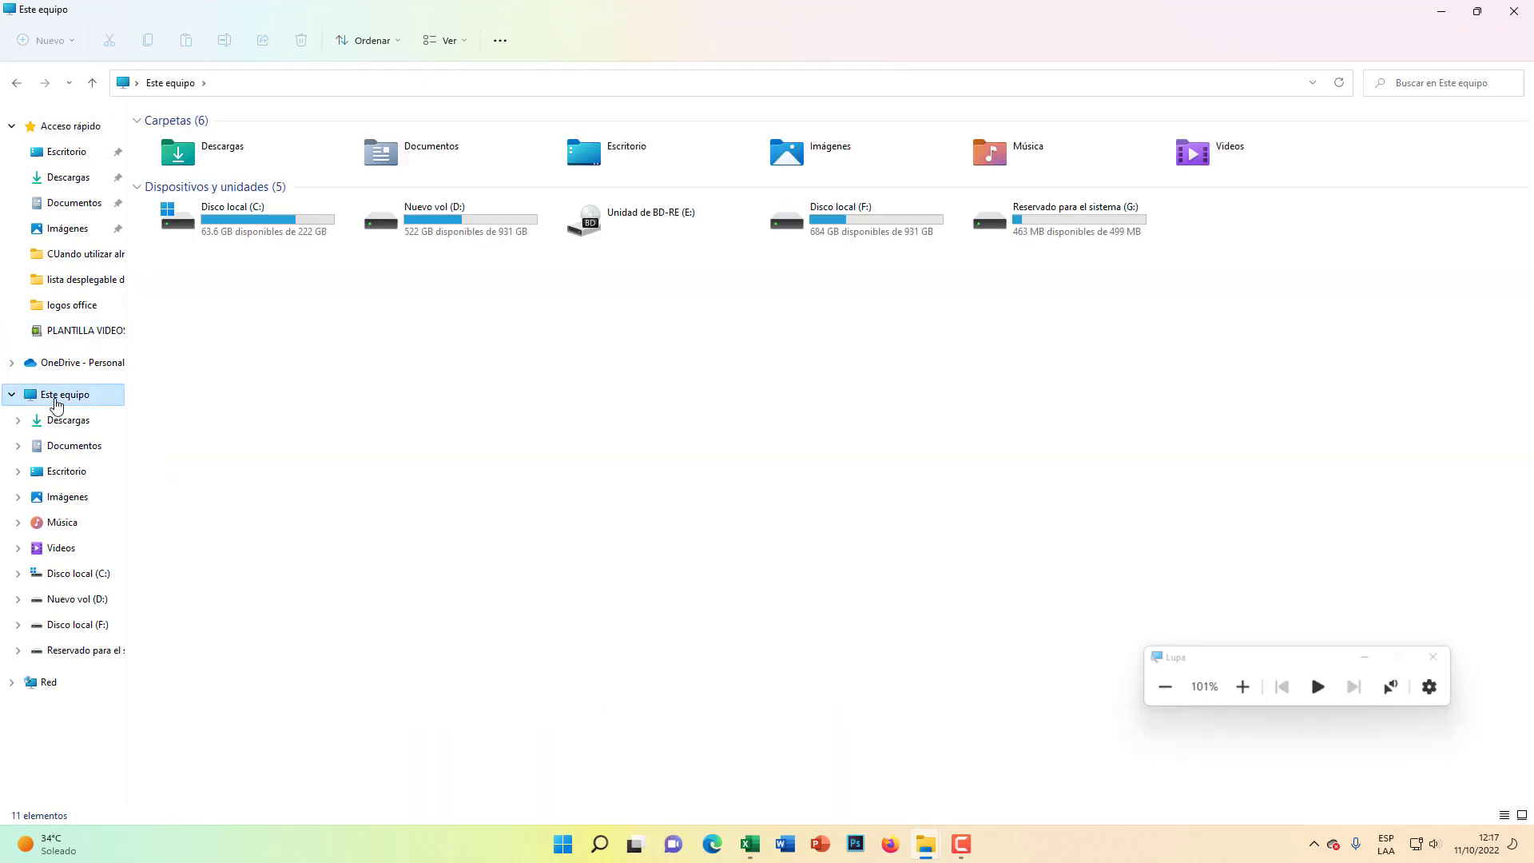
{"action": "key", "text": "super+Escape"}
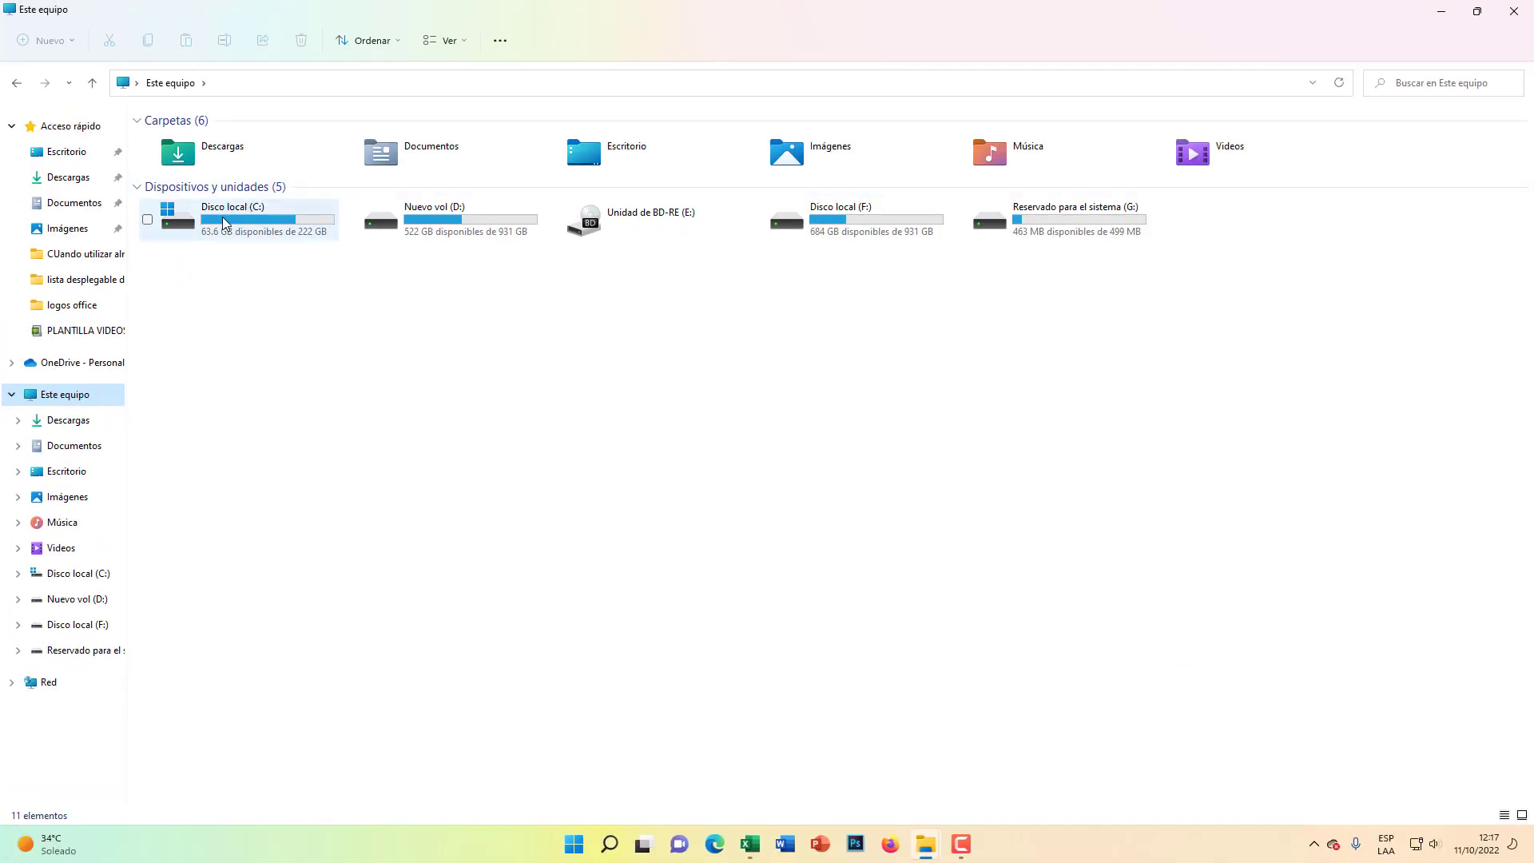
{"action": "mouse_move", "coordinate": [224, 224]}
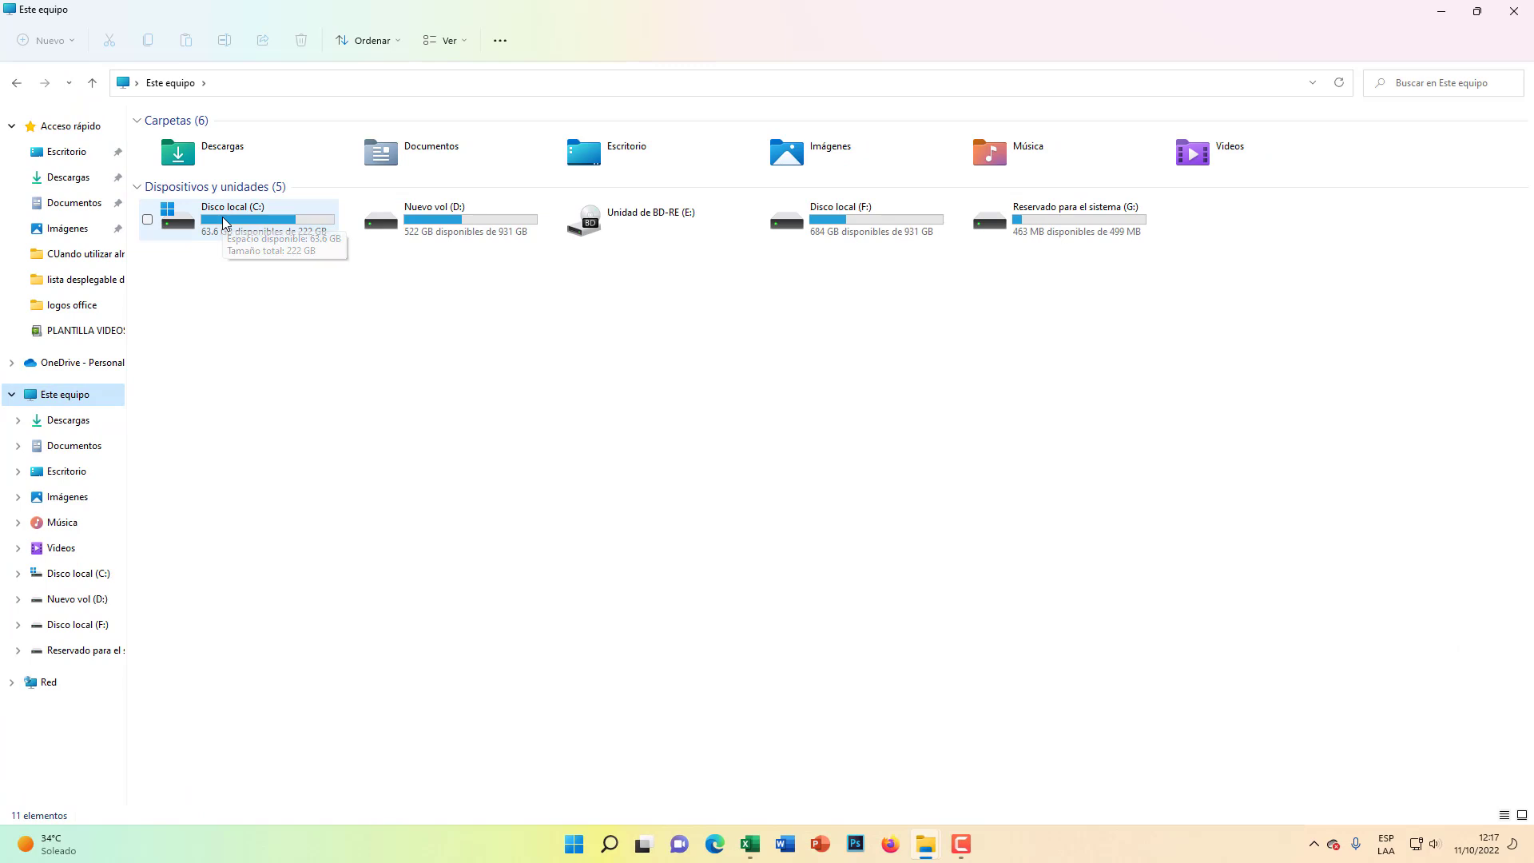
{"action": "key", "text": "super+plus"}
{"action": "key", "text": "Return"}
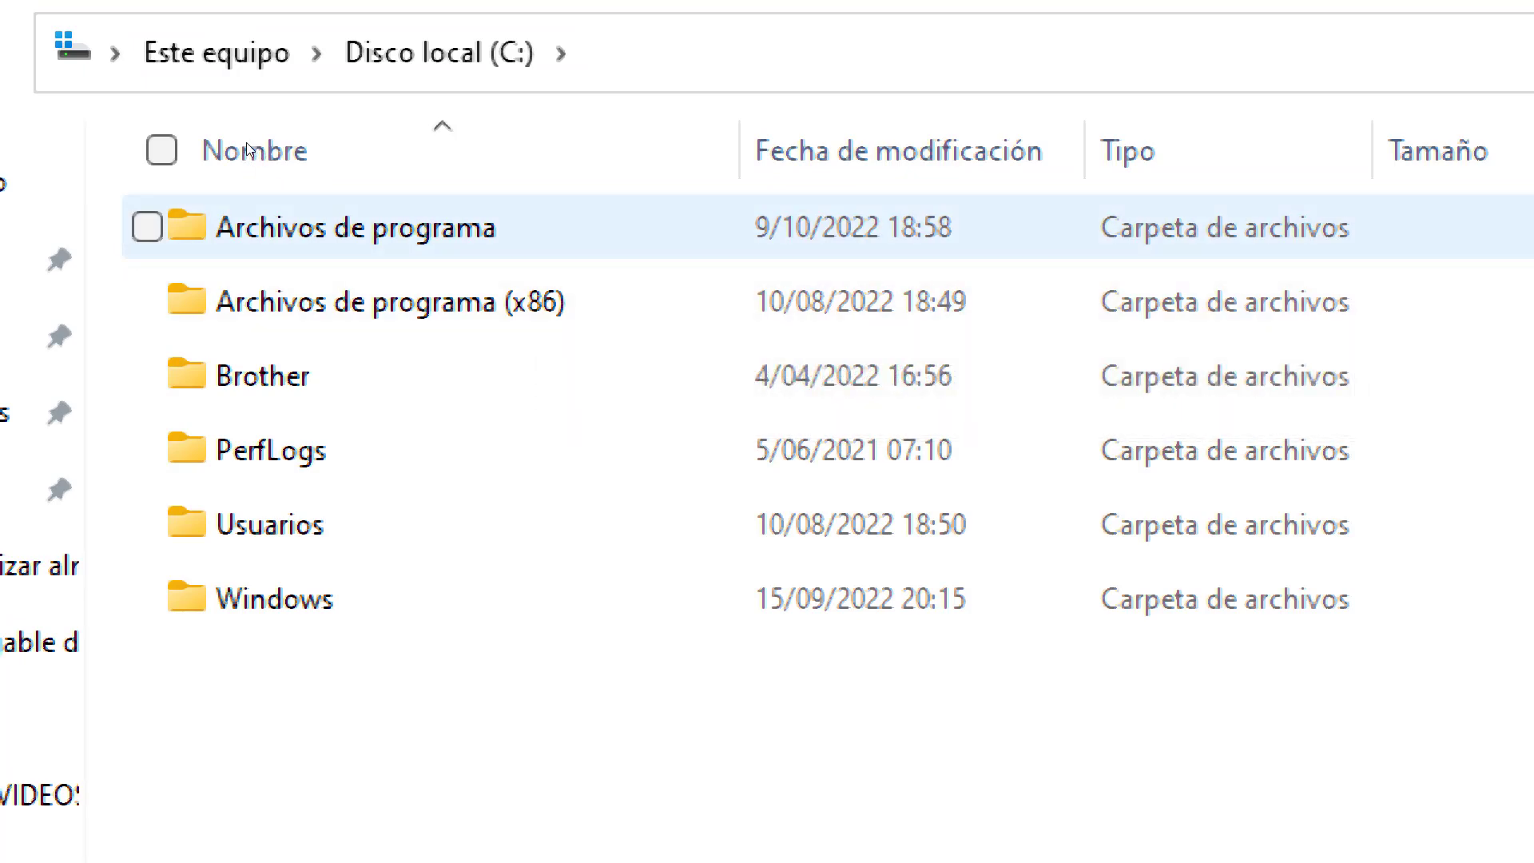
{"action": "double_click", "coordinate": [431, 240]}
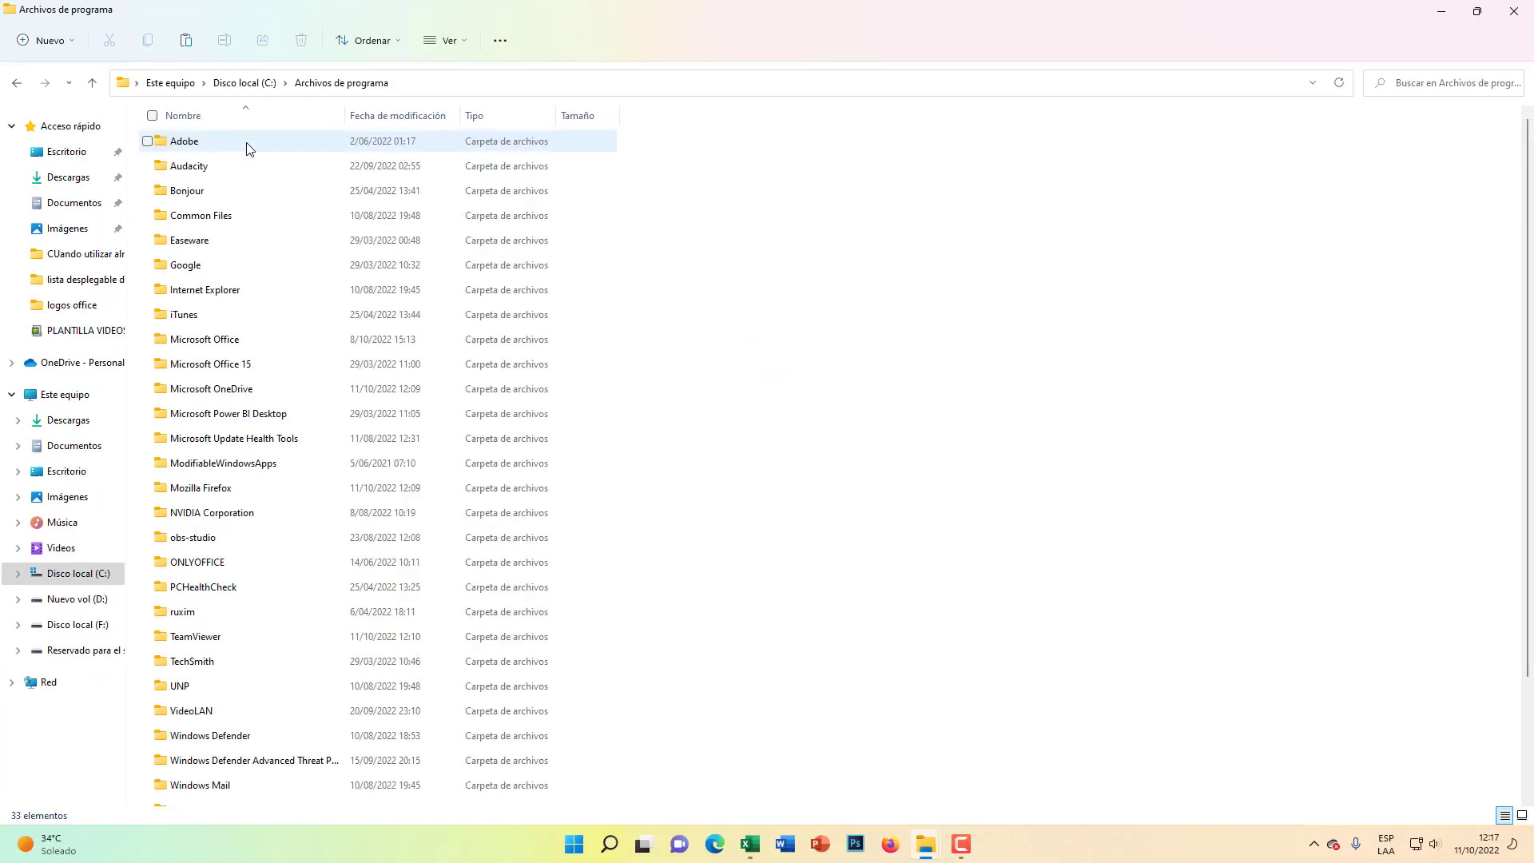
{"action": "double_click", "coordinate": [196, 341]}
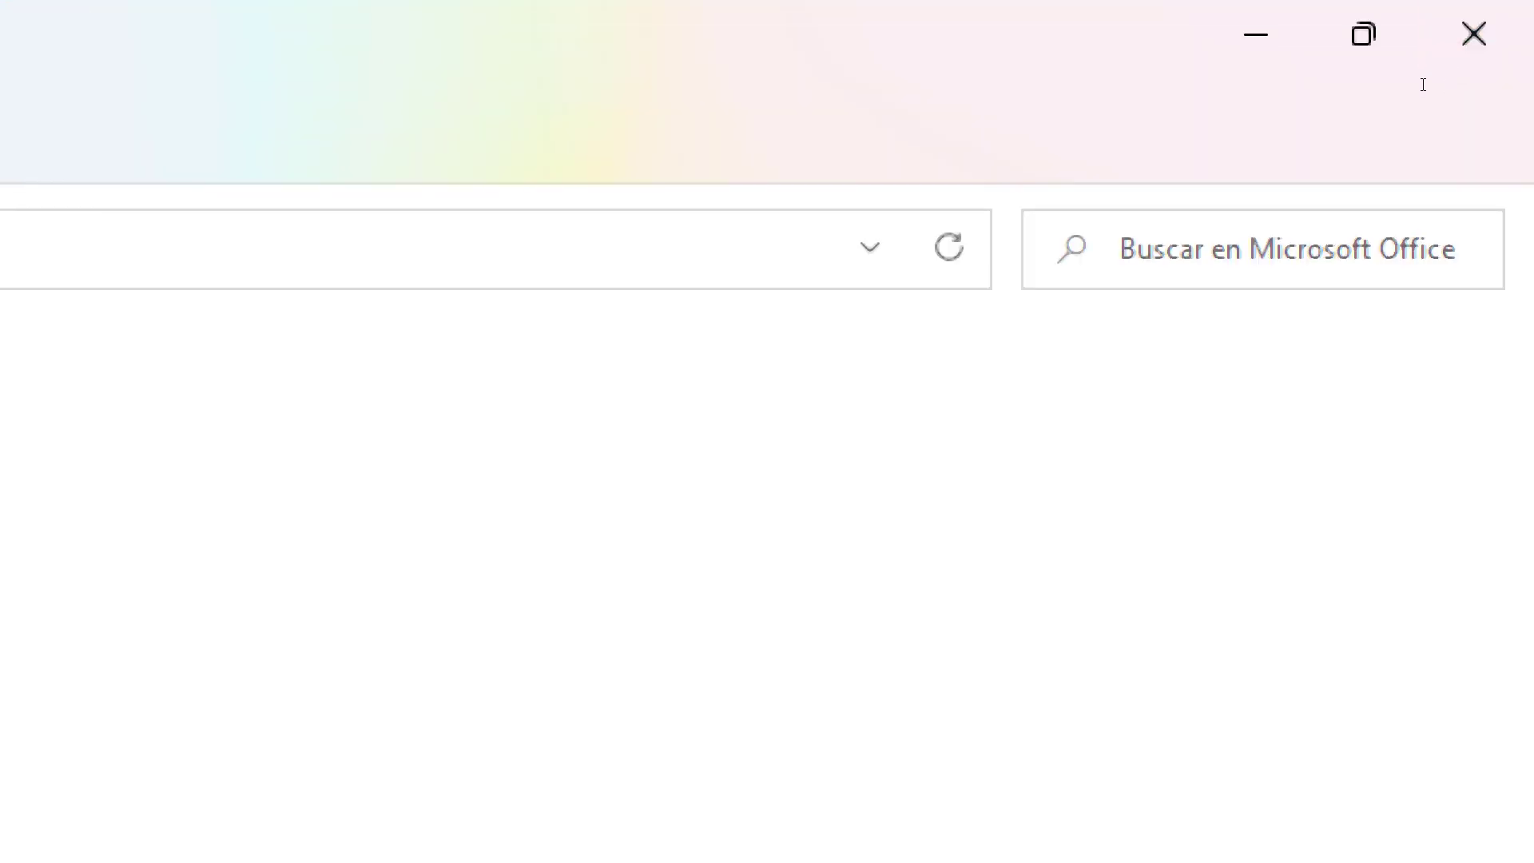
Step: Search the Microsoft Office folder for XLSTART and open the XLSTART folder
{"action": "key", "text": "ctrl+e"}
{"action": "type", "text": "X"}
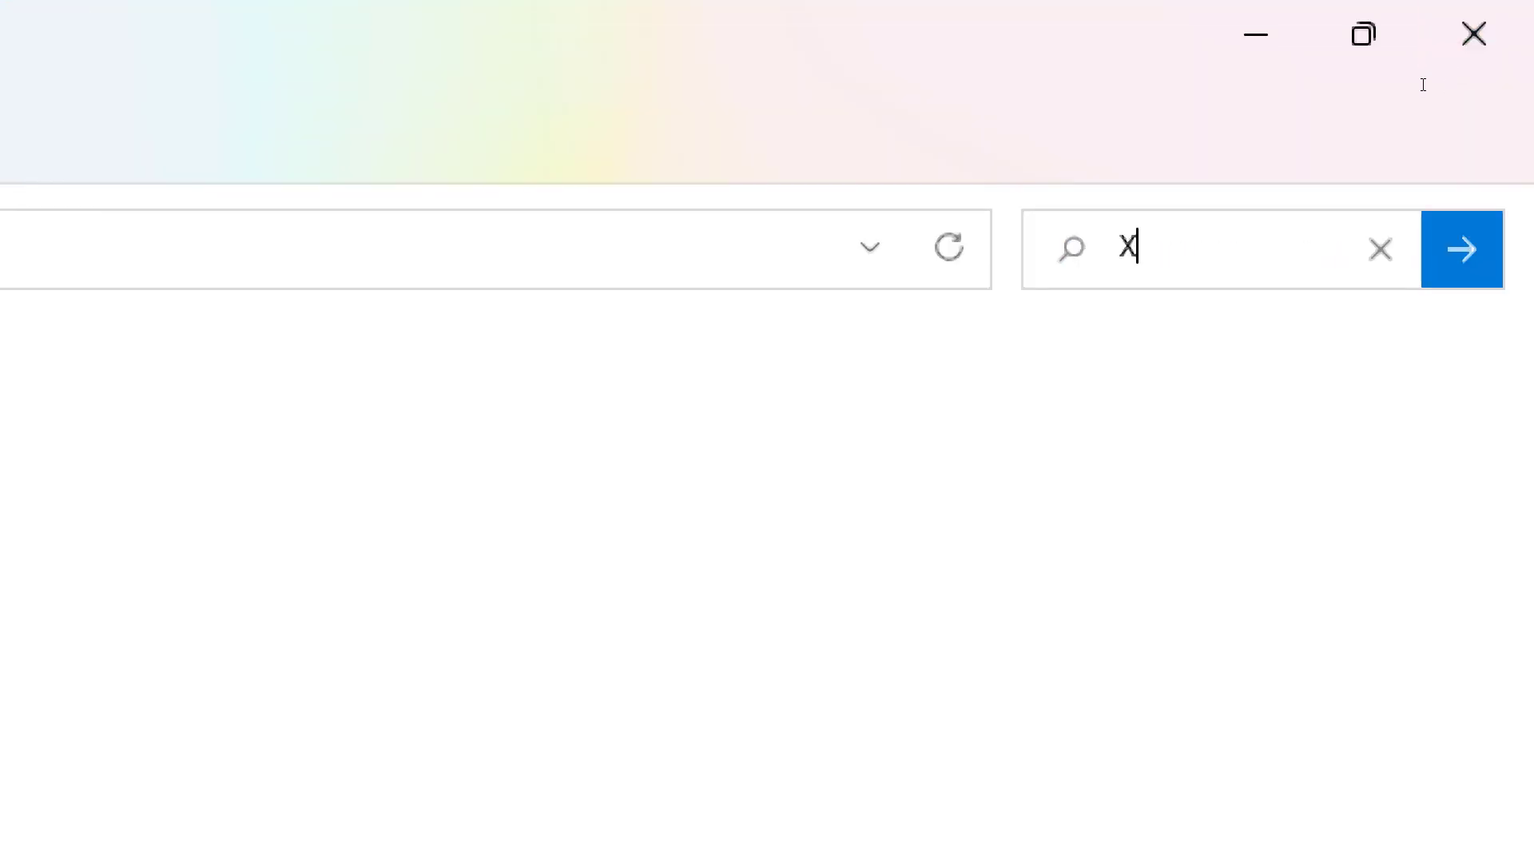
{"action": "type", "text": "LSTART"}
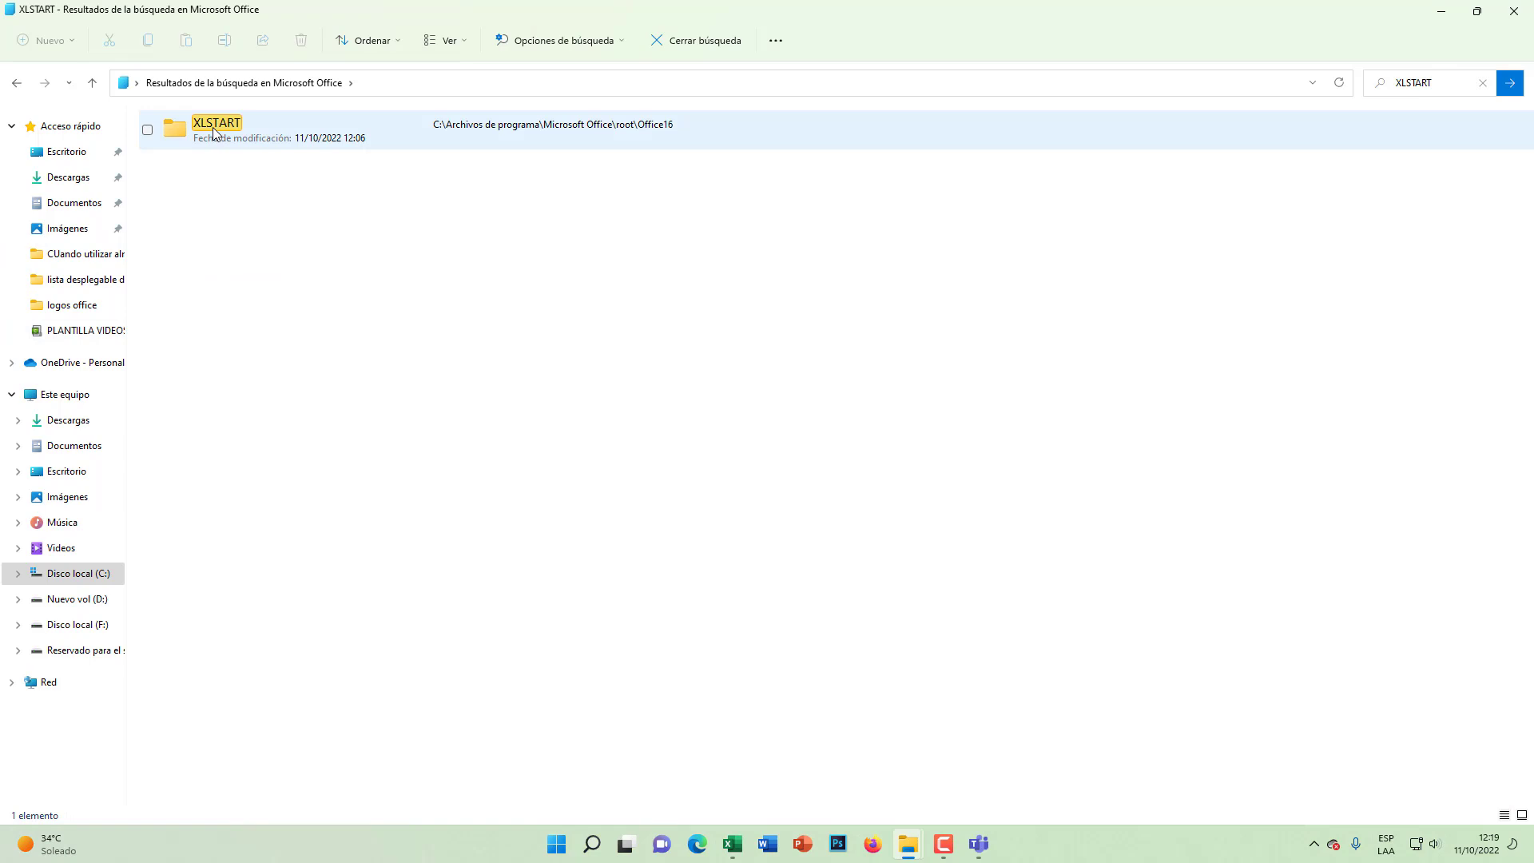
{"action": "key", "text": "super+plus"}
{"action": "key", "text": "super+plus"}
{"action": "key", "text": "super+plus"}
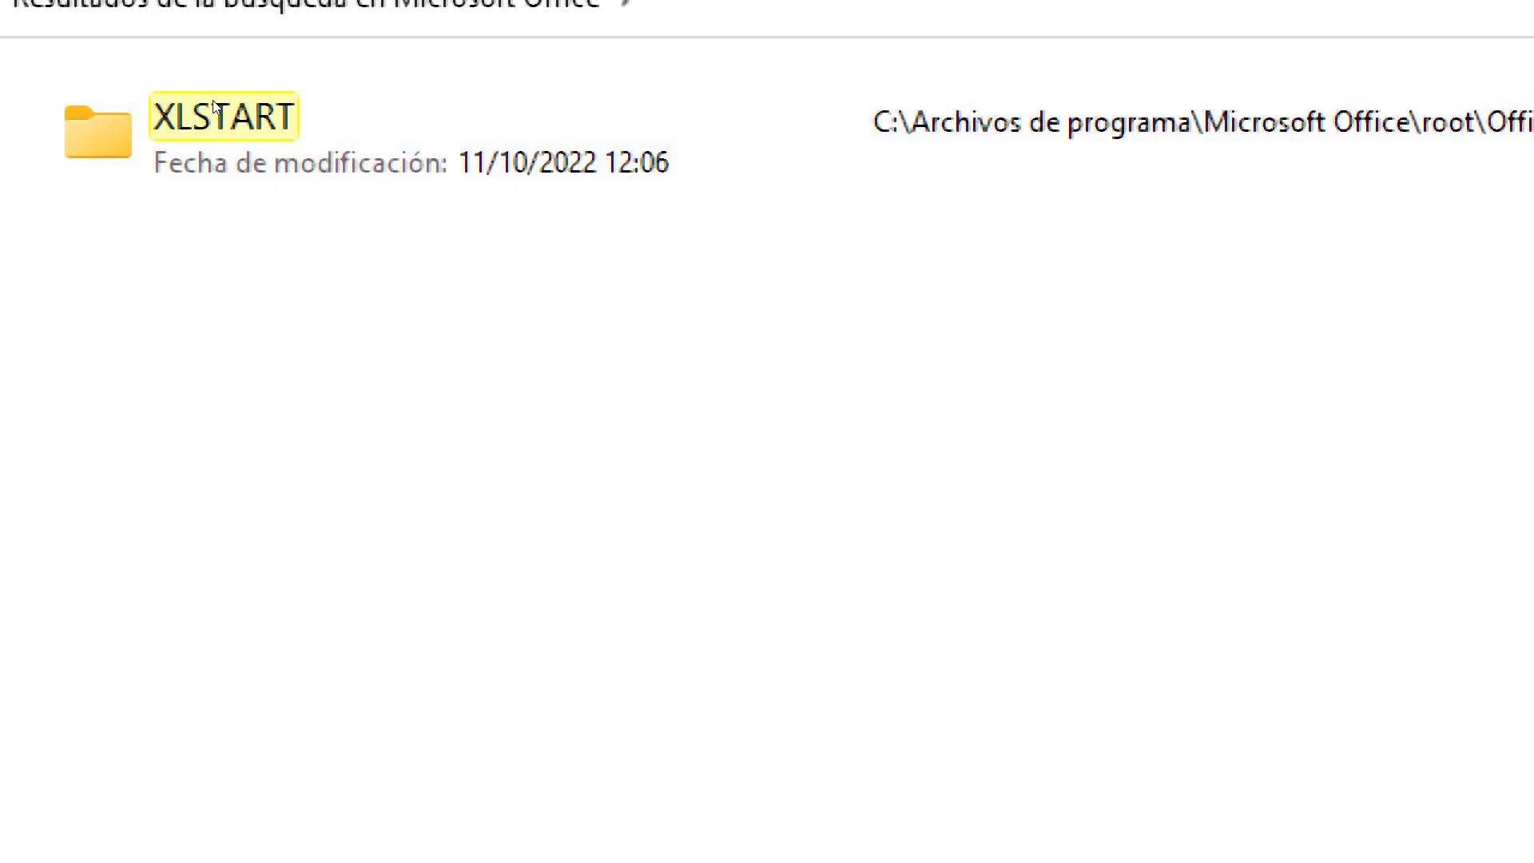
{"action": "double_click", "coordinate": [211, 132]}
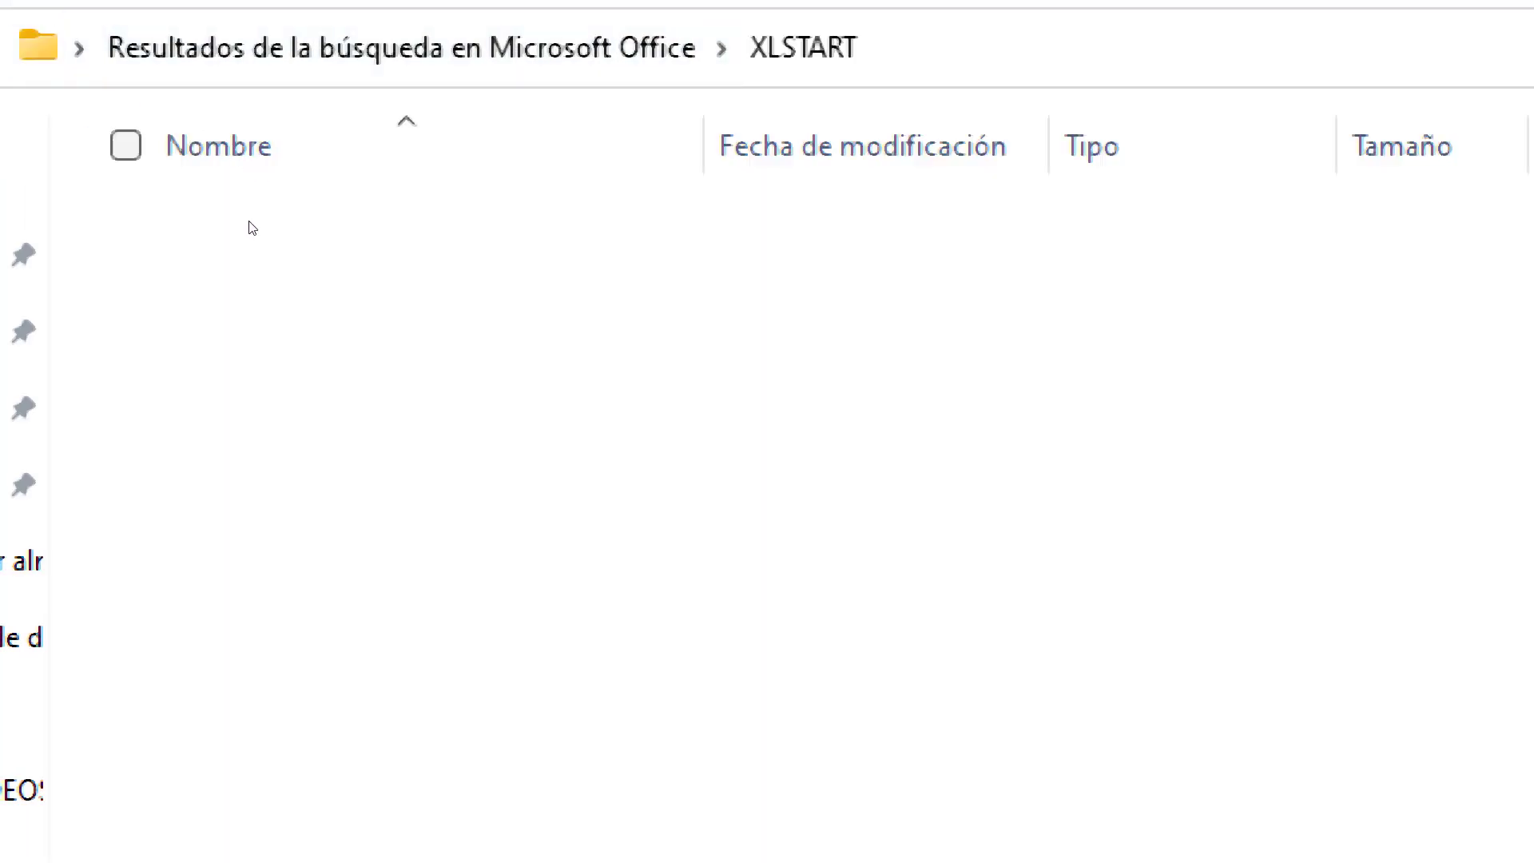
Step: Paste samradapps_datepicker.xlam into the XLSTART folder, granting administrator permission for the copy
{"action": "key", "text": "super+Escape"}
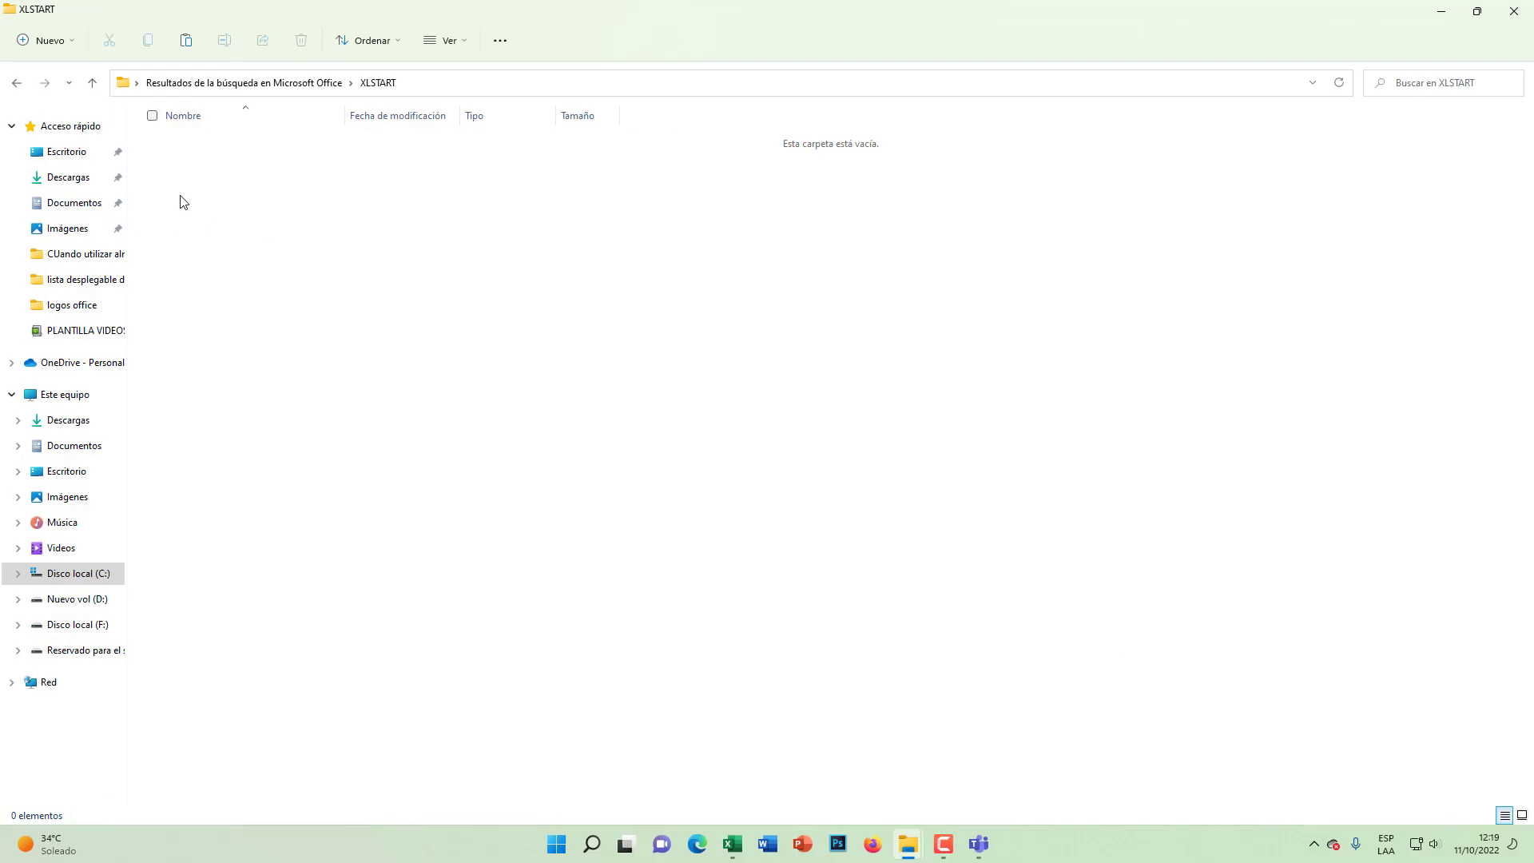
{"action": "key", "text": "ctrl+v"}
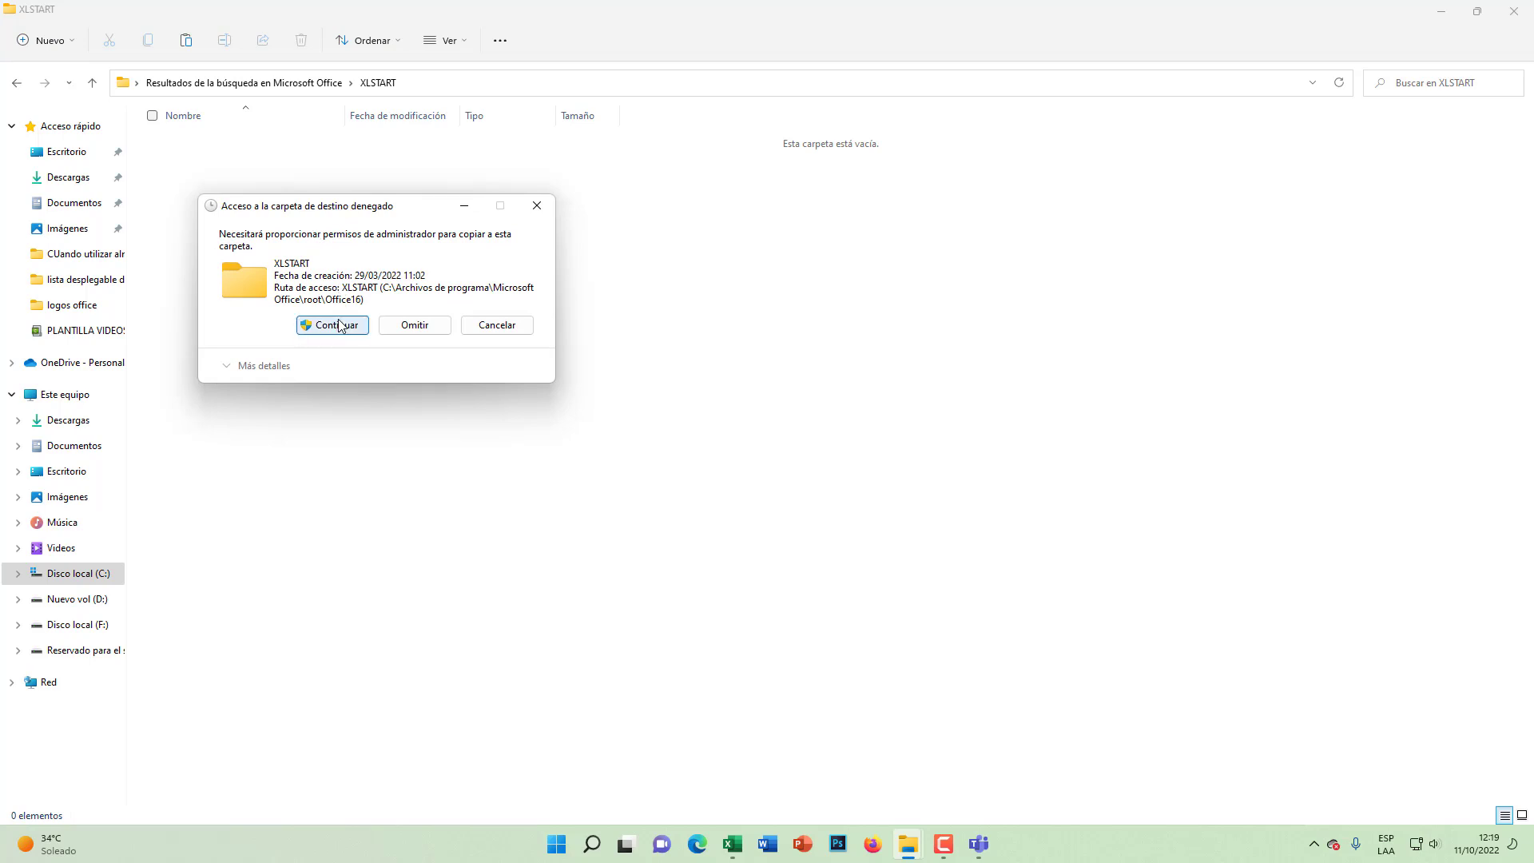
{"action": "left_click", "coordinate": [336, 324]}
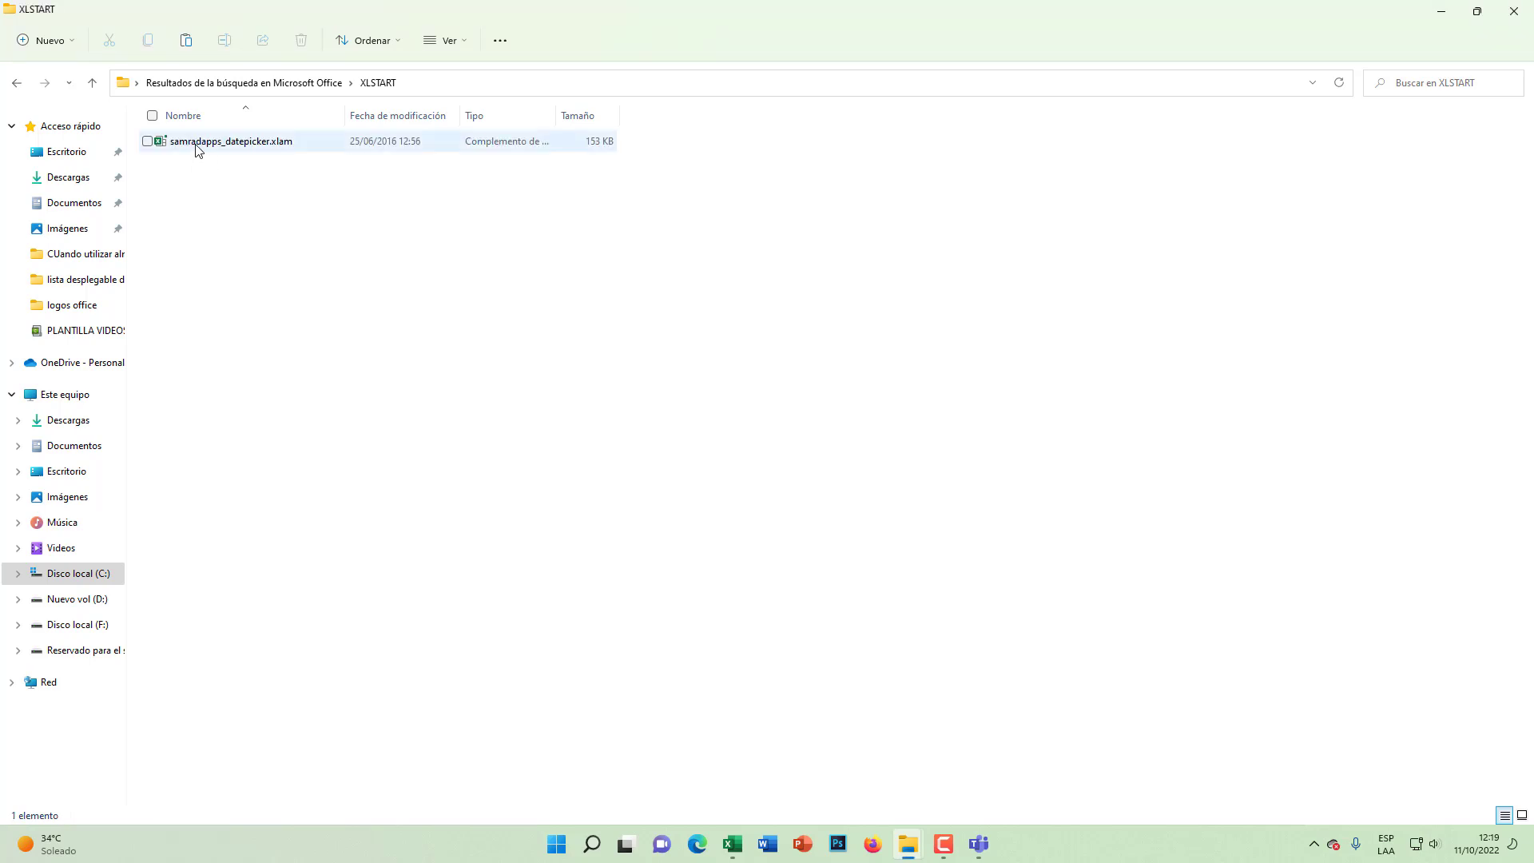
{"action": "key", "text": "super+plus"}
{"action": "key", "text": "super+plus"}
{"action": "key", "text": "super+minus"}
{"action": "key", "text": "super+minus"}
{"action": "key", "text": "super+Escape"}
Step: Restart Excel, closing all its open windows without saving Libro1 and launching it again through Windows search
{"action": "right_click", "coordinate": [731, 843]}
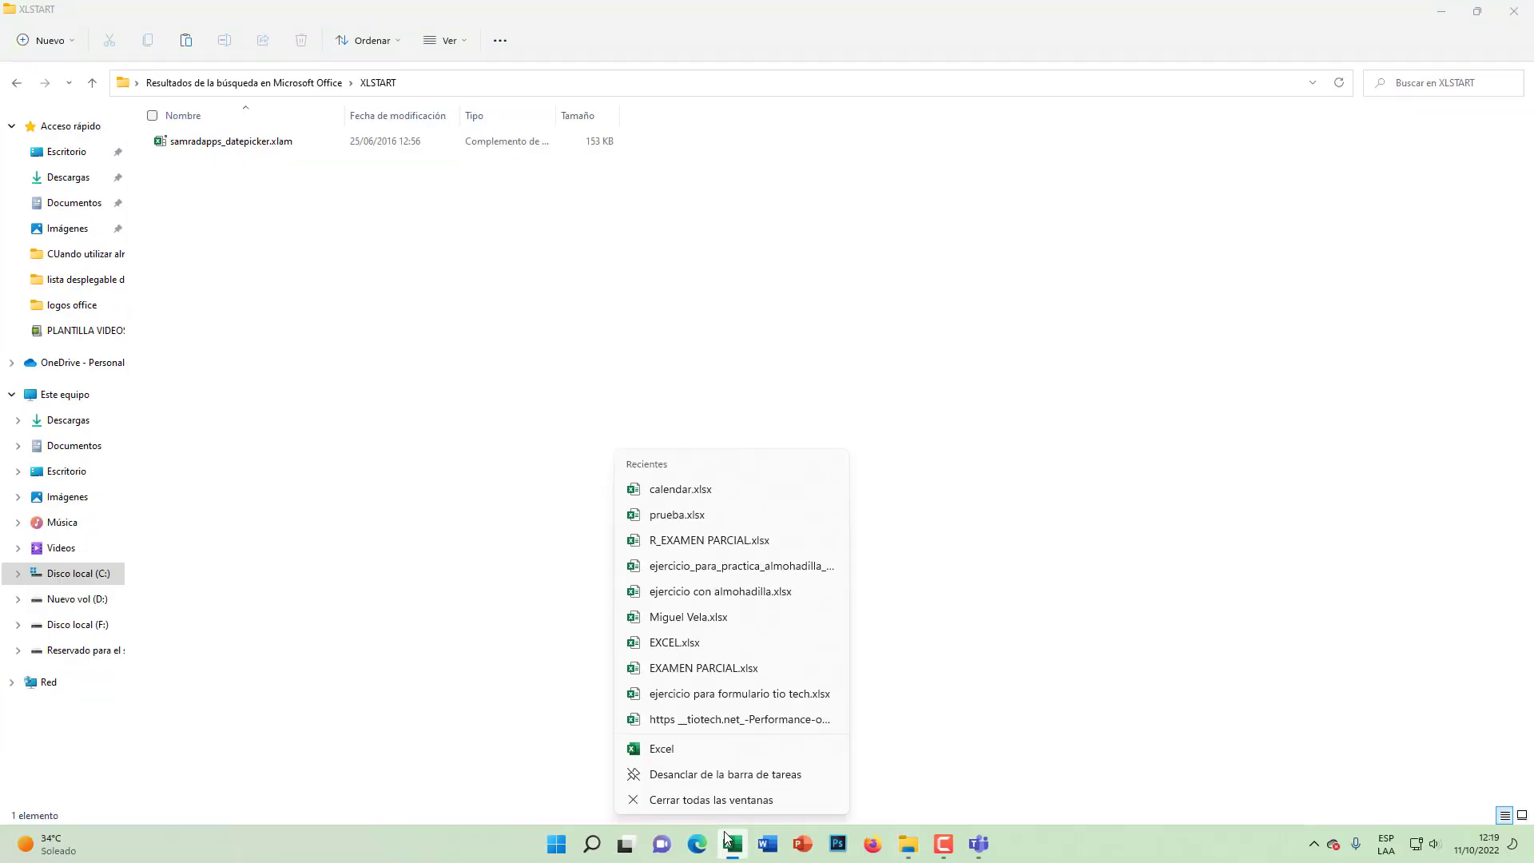
{"action": "left_click", "coordinate": [716, 808]}
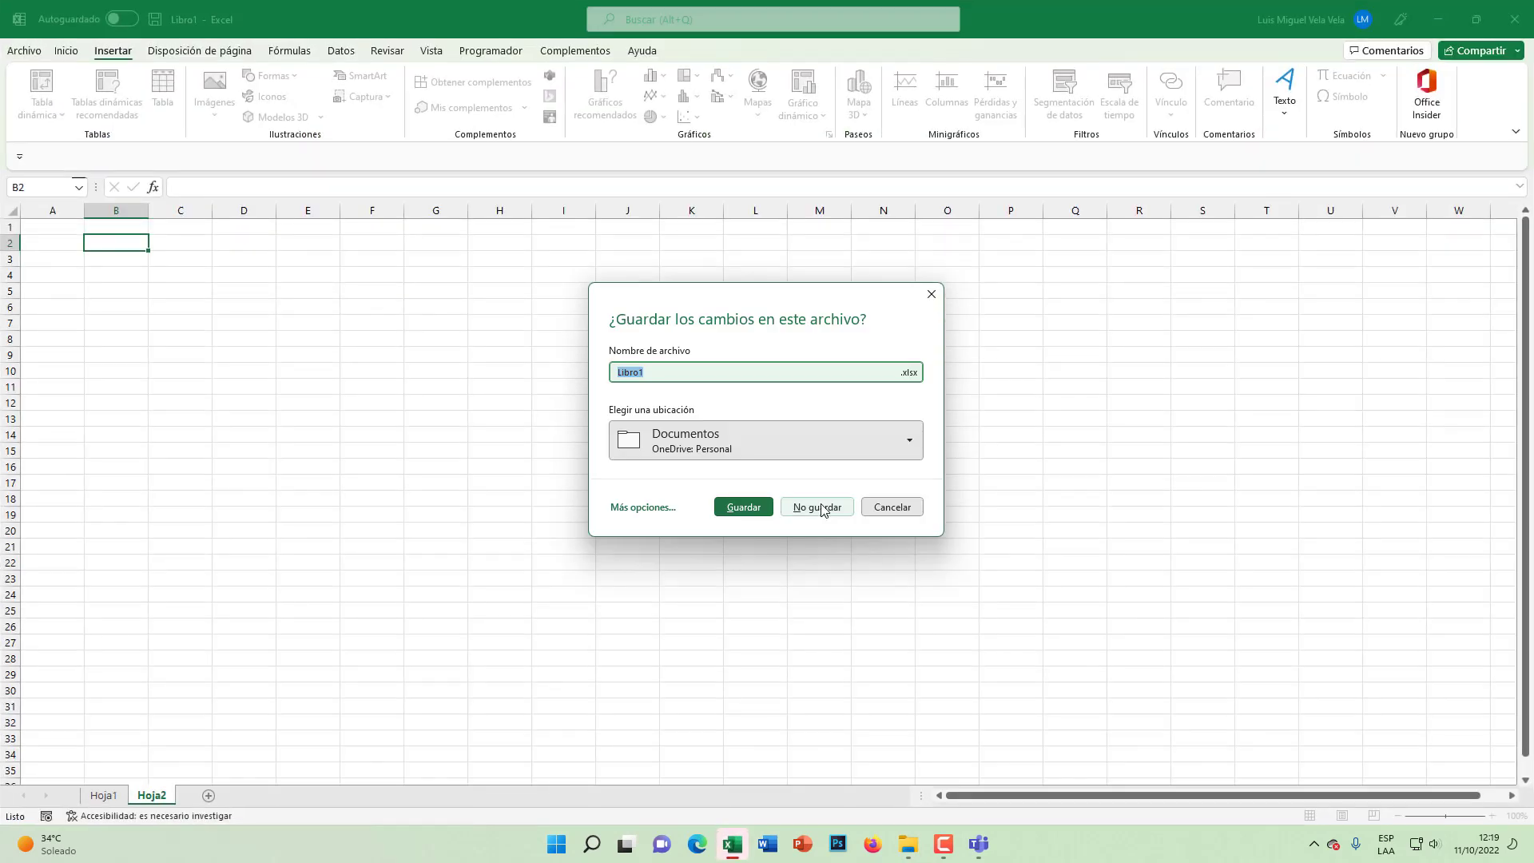
{"action": "left_click", "coordinate": [822, 508]}
{"action": "left_click", "coordinate": [595, 845]}
{"action": "type", "text": "excel"}
{"action": "key", "text": "Return"}
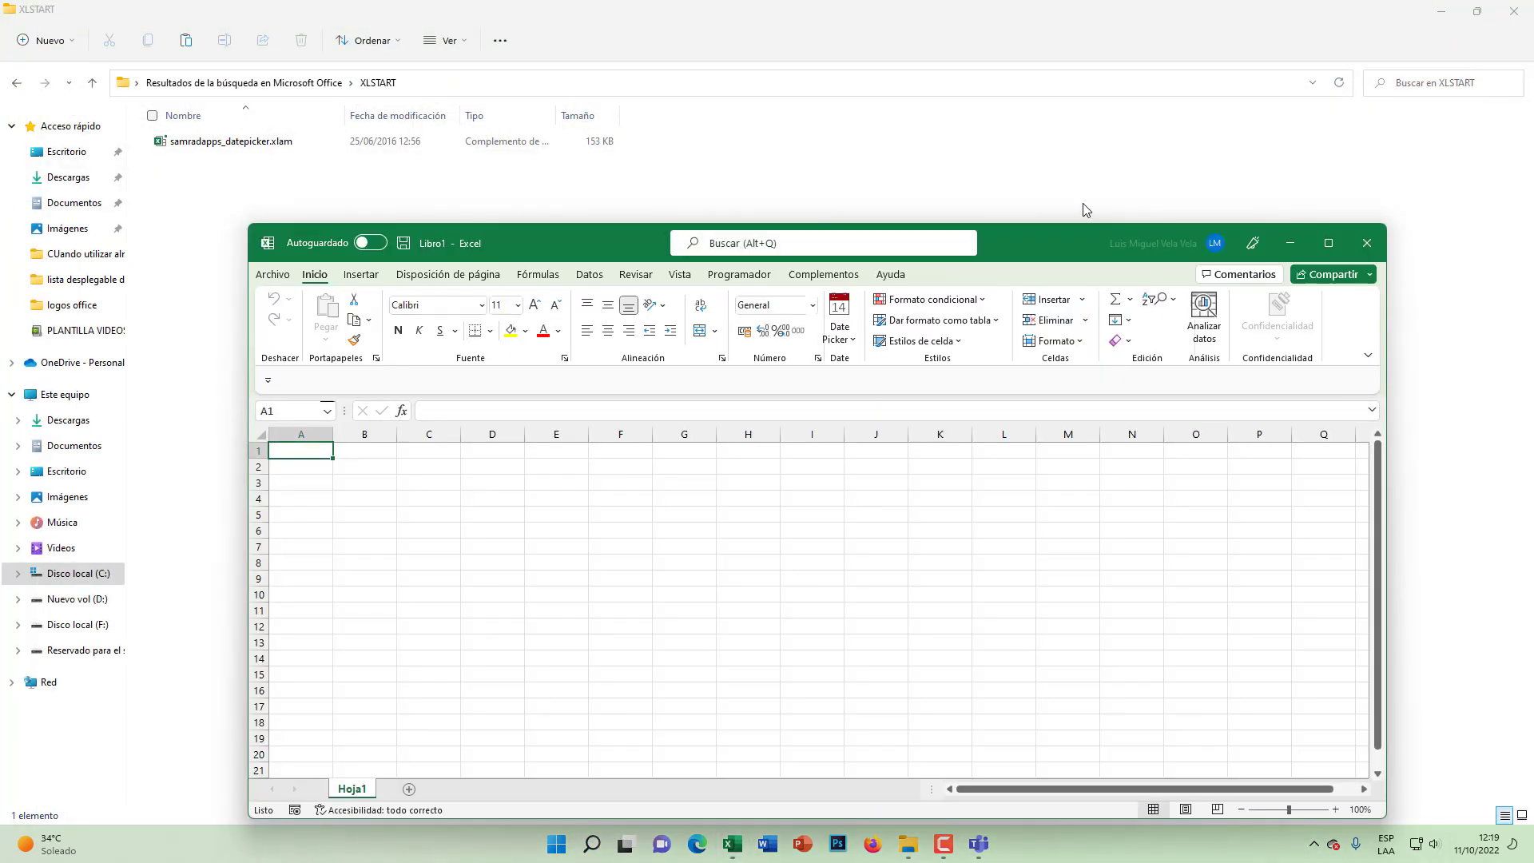
Step: Maximize the Excel window and review the Date Picker options for an empty cell in column C
{"action": "left_click", "coordinate": [1328, 243]}
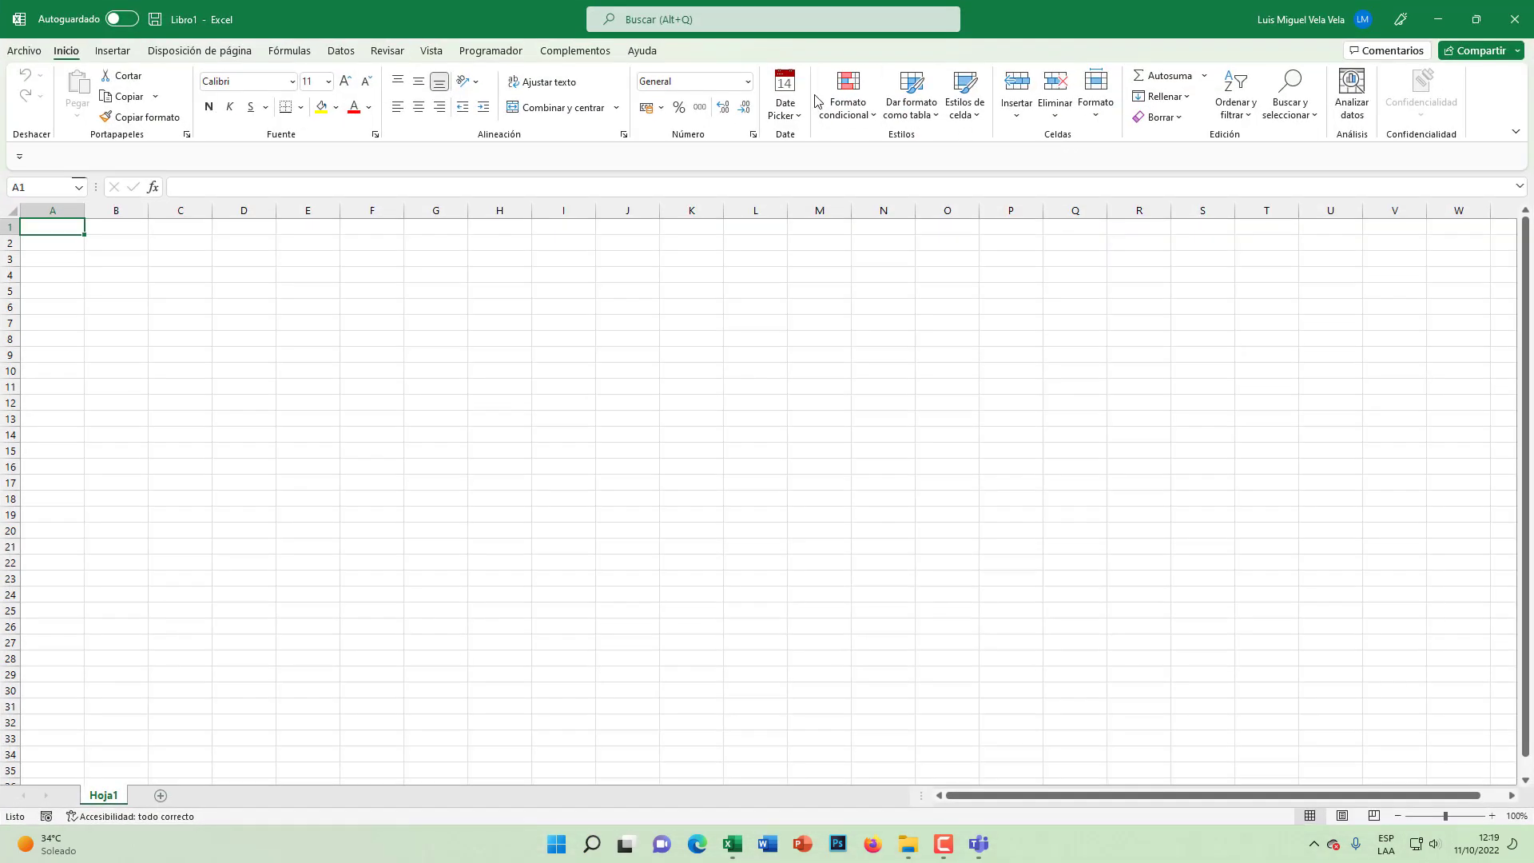
{"action": "left_click", "coordinate": [185, 241]}
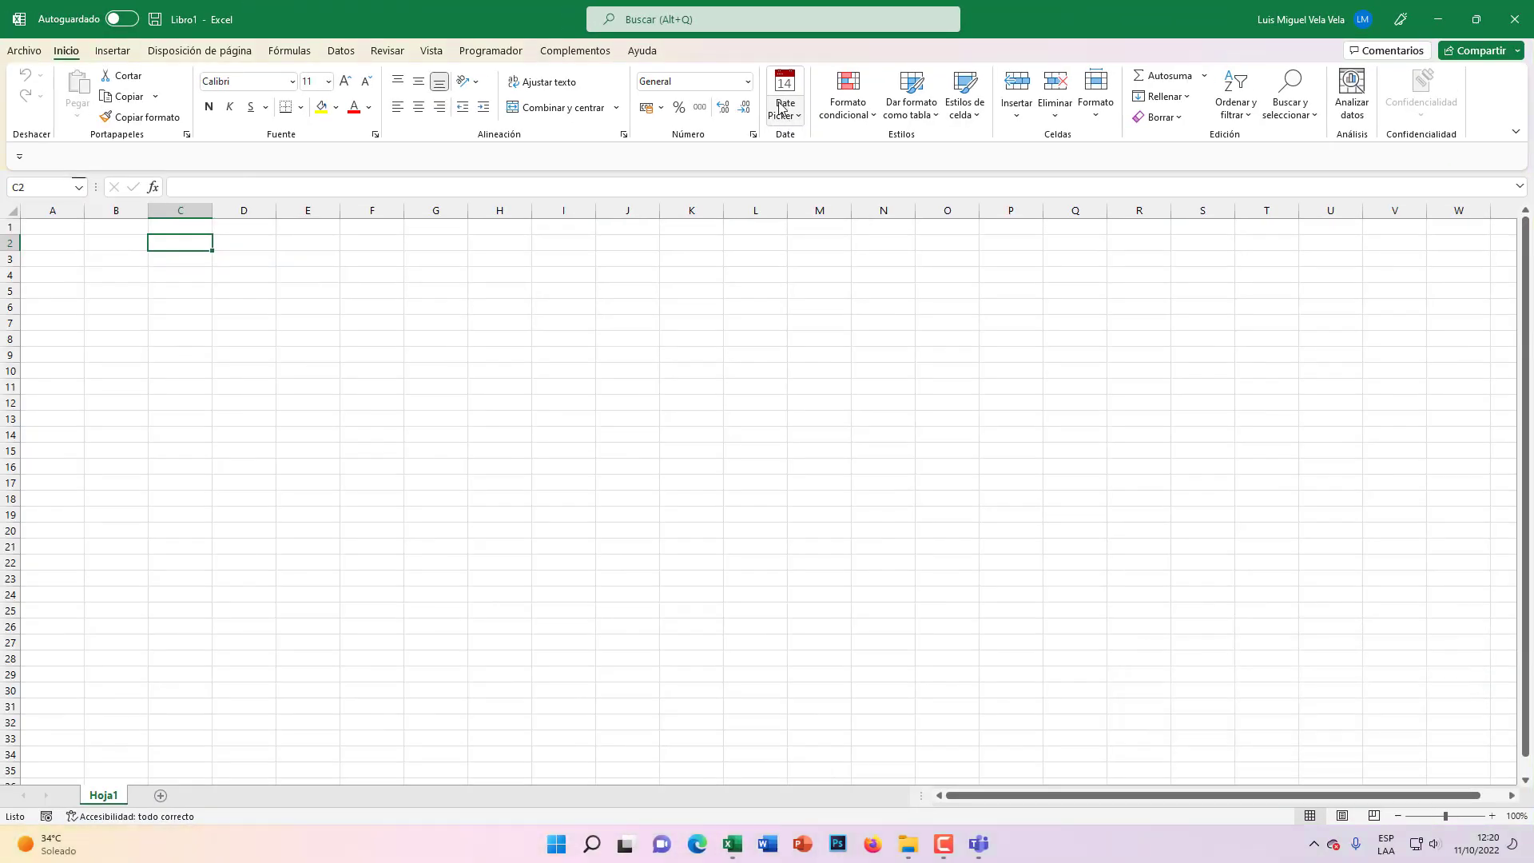
{"action": "left_click", "coordinate": [781, 114]}
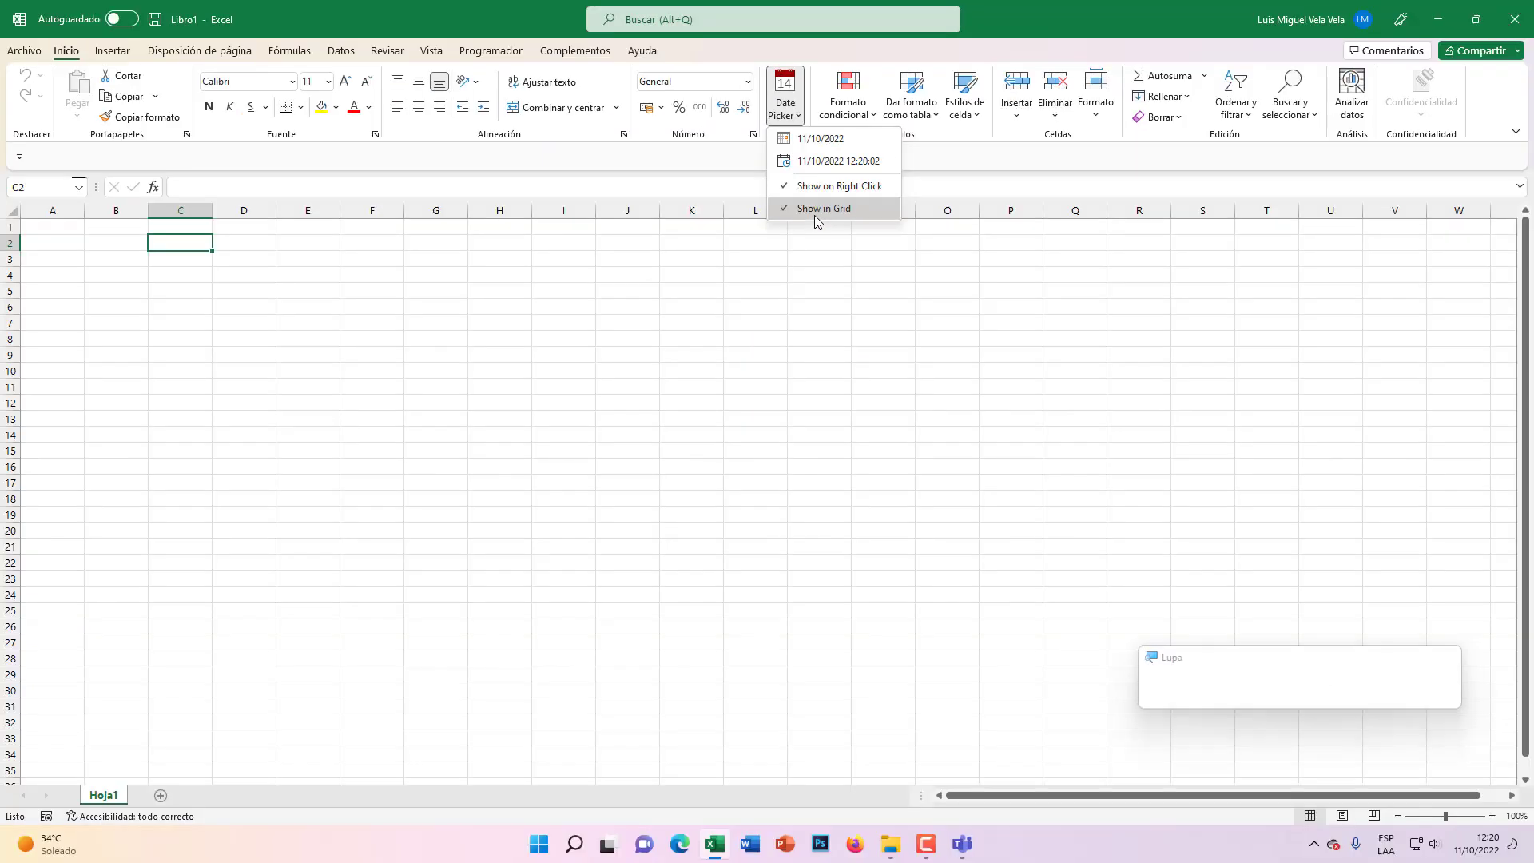
{"action": "left_click", "coordinate": [767, 343]}
Step: Enter the date 01/02/2023 in cell C5
{"action": "left_click", "coordinate": [175, 290]}
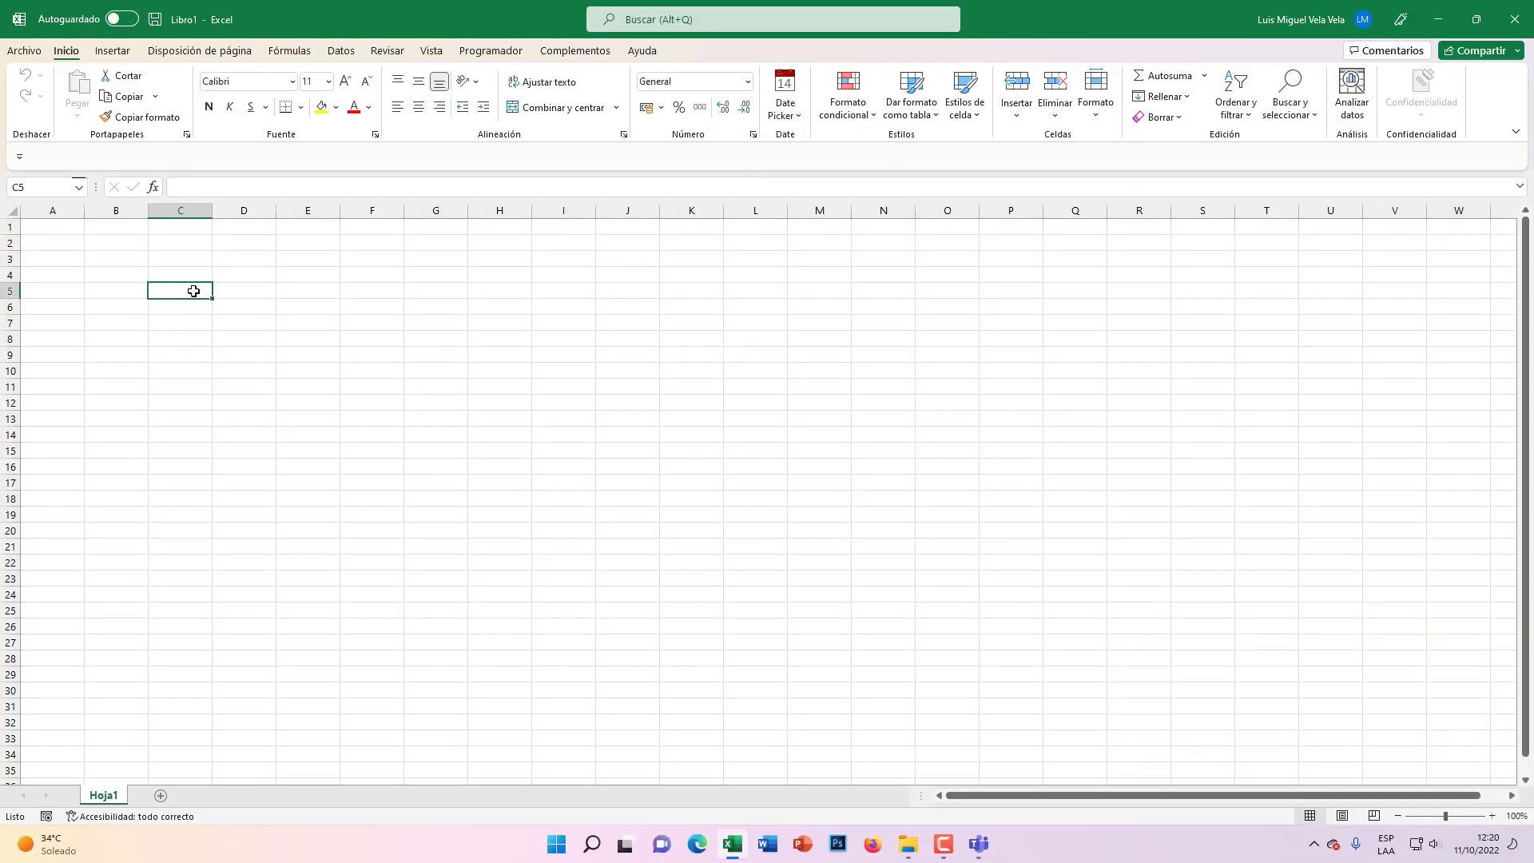
{"action": "type", "text": "01/02/20"}
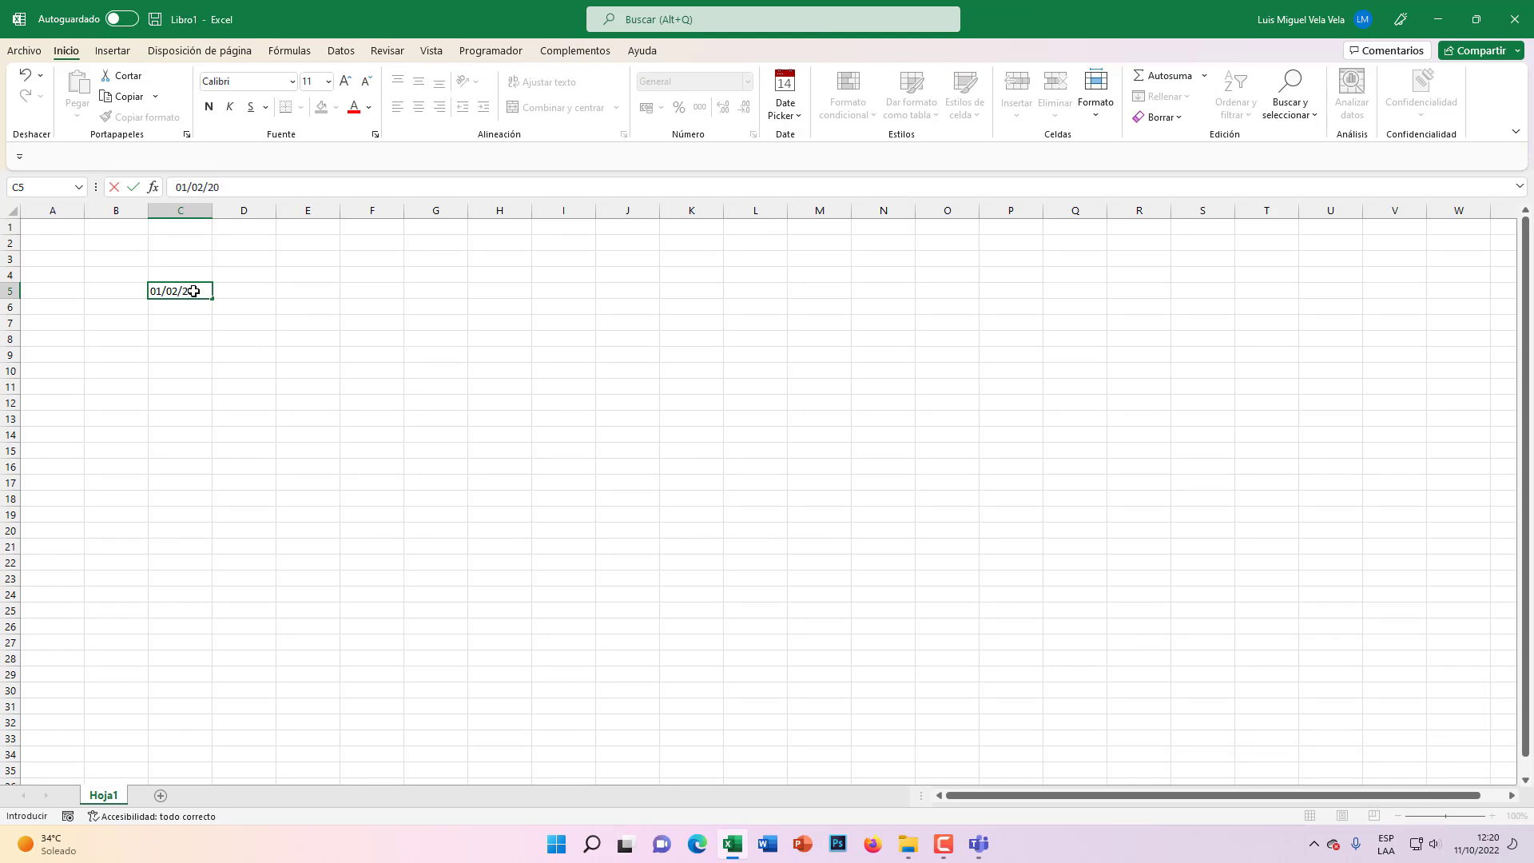
{"action": "type", "text": "23"}
{"action": "key", "text": "Return"}
Step: Change the date in C5 to 14/02/2023 using the Date Picker calendar beside the cell
{"action": "left_click", "coordinate": [1492, 815]}
{"action": "left_click", "coordinate": [1492, 815]}
{"action": "left_click", "coordinate": [1492, 815]}
{"action": "left_click", "coordinate": [1492, 815]}
{"action": "left_click", "coordinate": [1492, 815]}
{"action": "left_click", "coordinate": [1492, 815]}
{"action": "left_click", "coordinate": [1492, 816]}
{"action": "left_click", "coordinate": [1492, 815]}
{"action": "left_click", "coordinate": [1492, 815]}
{"action": "left_click", "coordinate": [1492, 815]}
{"action": "left_click", "coordinate": [405, 377]}
{"action": "left_click", "coordinate": [483, 376]}
{"action": "left_click", "coordinate": [576, 482]}
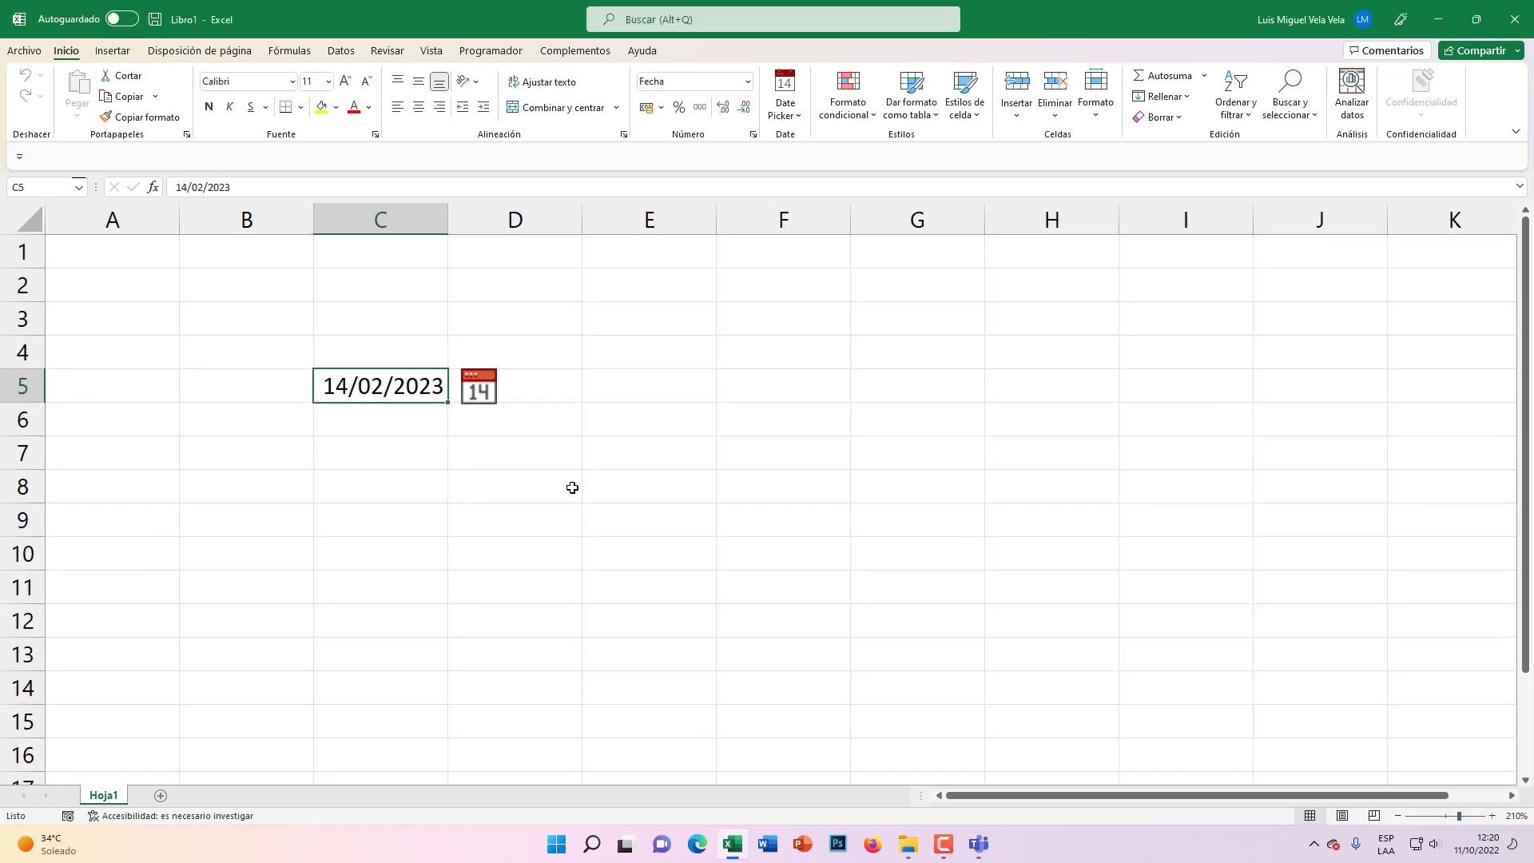
Step: Insert the date 24/10/2022 in cell C6 from the Date Picker calendar beside the cell
{"action": "left_click", "coordinate": [404, 423]}
{"action": "left_click", "coordinate": [479, 419]}
{"action": "left_click", "coordinate": [538, 587]}
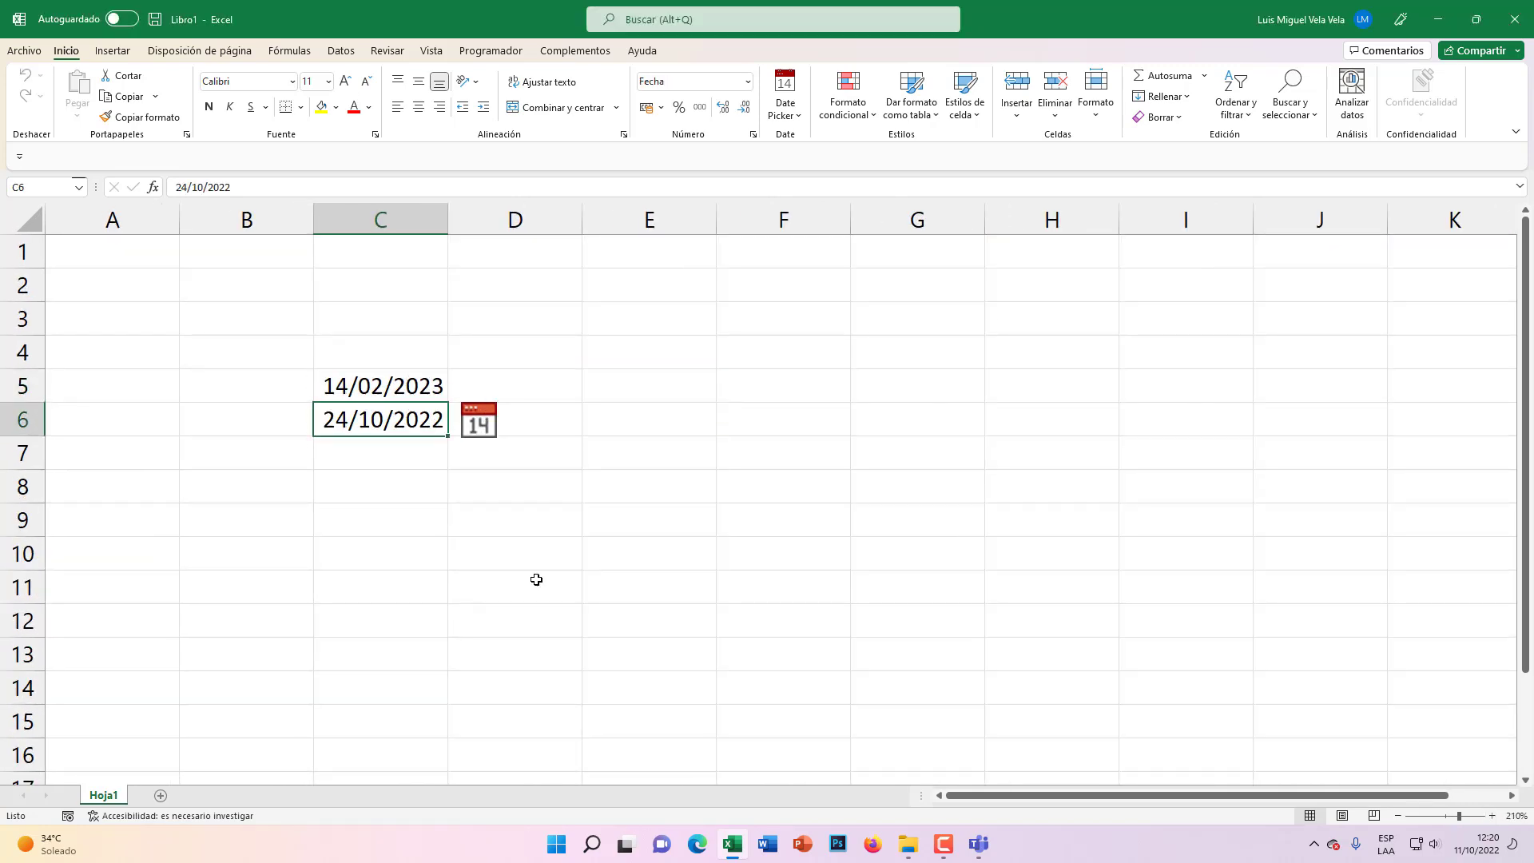
{"action": "left_click", "coordinate": [402, 467]}
{"action": "left_click", "coordinate": [397, 490]}
{"action": "left_click", "coordinate": [393, 532]}
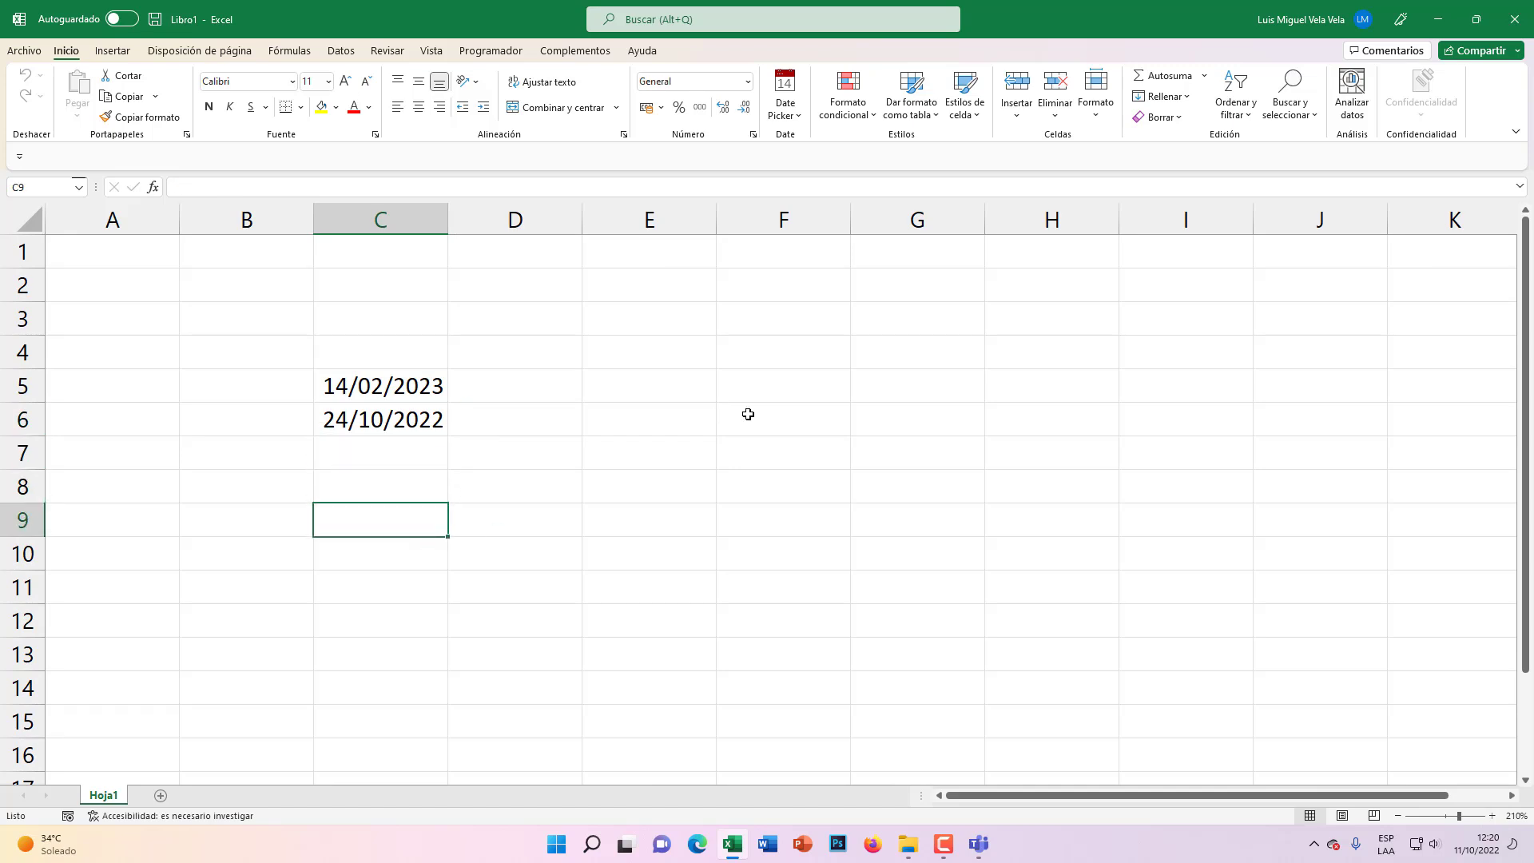
Step: Enter the date 01/01/2023 in cell F5
{"action": "left_click", "coordinate": [788, 387]}
{"action": "type", "text": "01/01/2023"}
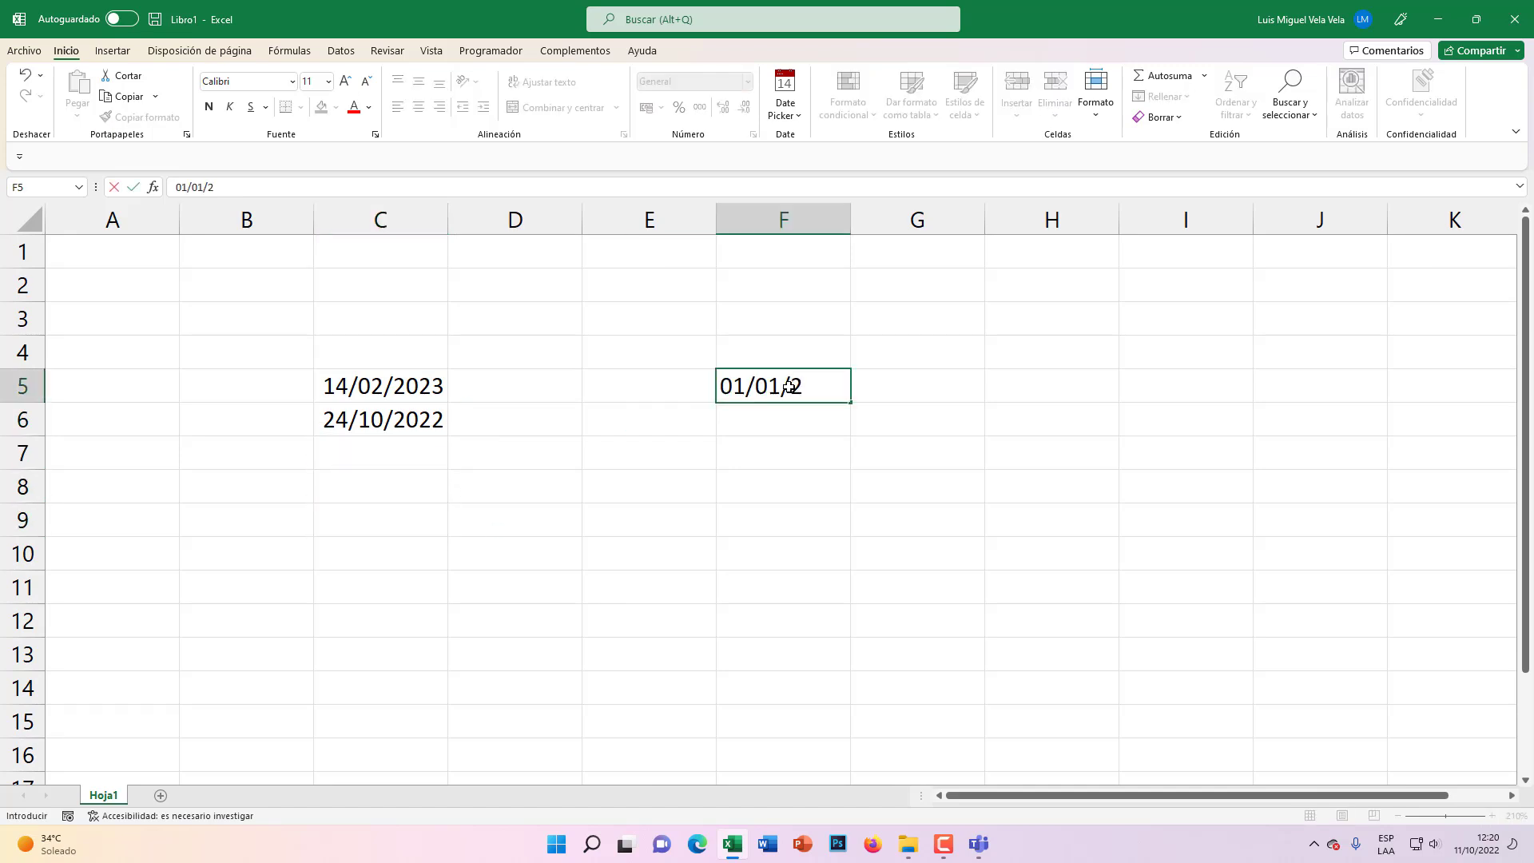
{"action": "key", "text": "Return"}
Step: Use the Date Picker calendar to set F5 to 18/01/2023 and insert 21/10/2022 in F6
{"action": "left_click", "coordinate": [788, 386]}
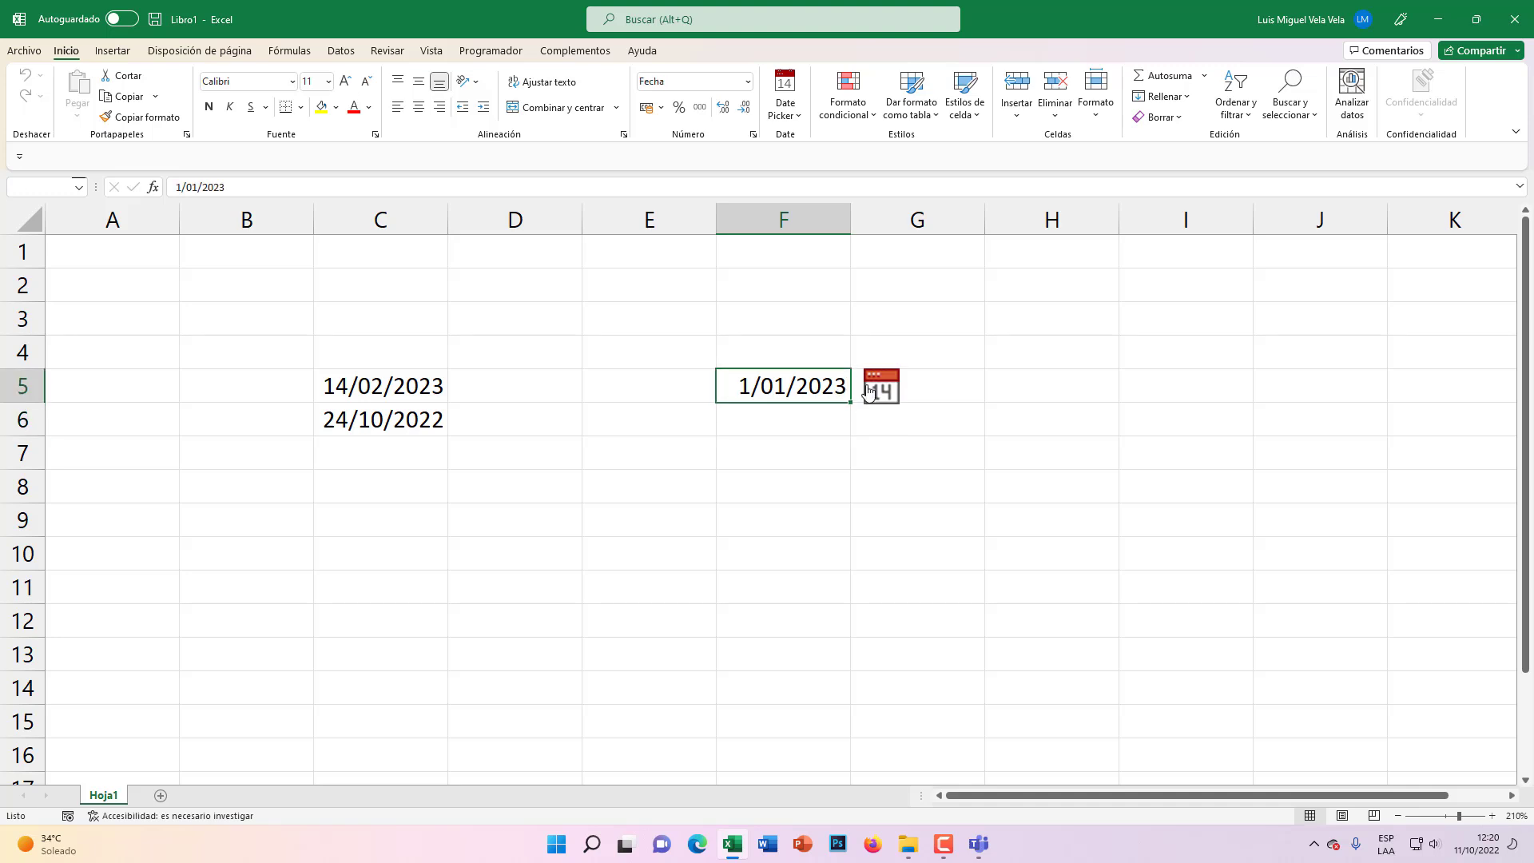
{"action": "left_click", "coordinate": [881, 386]}
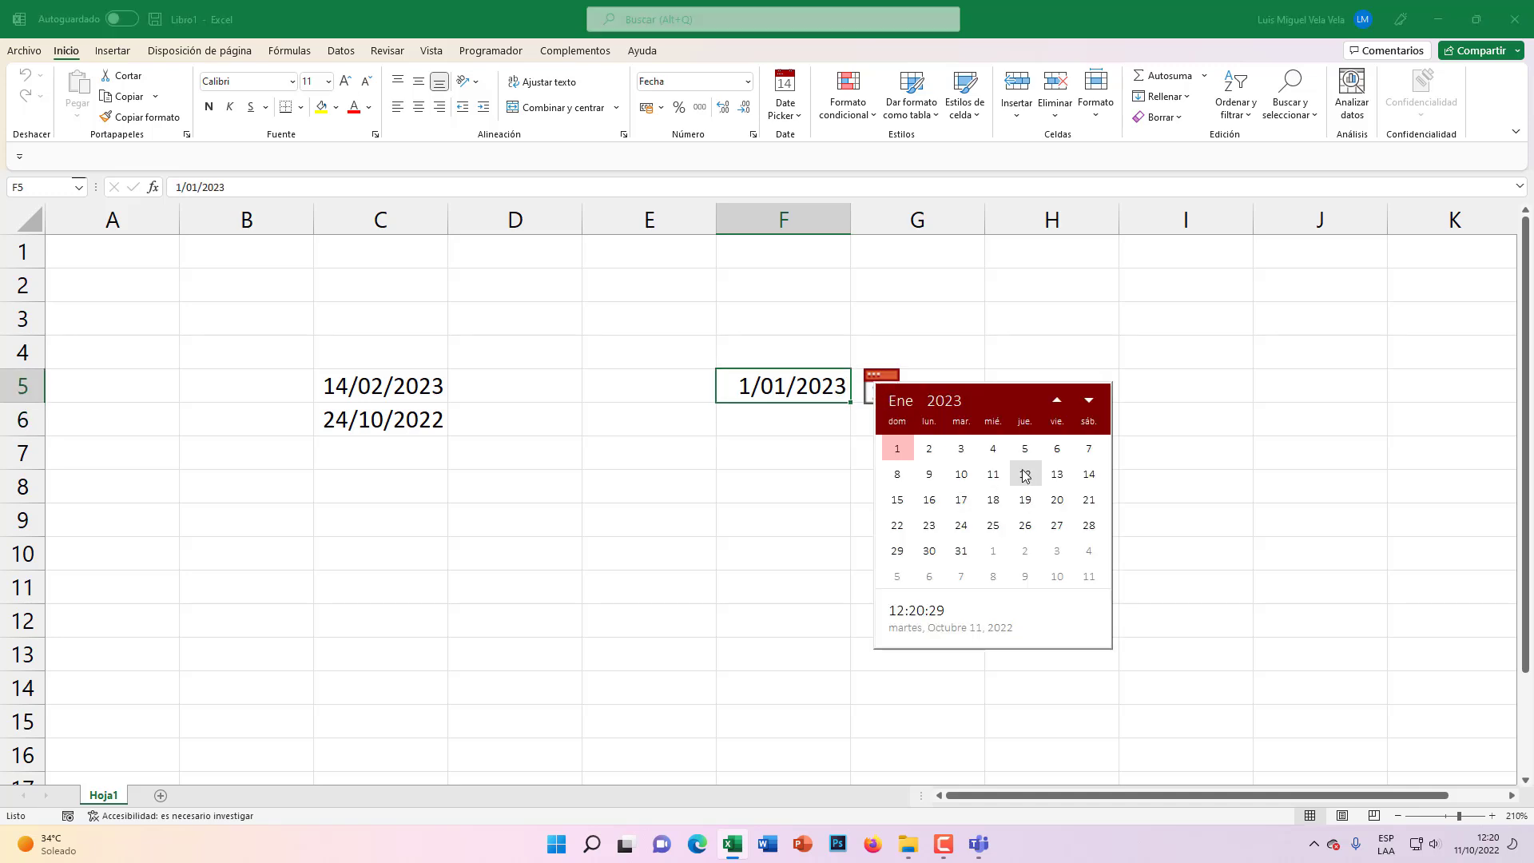
{"action": "left_click", "coordinate": [993, 500]}
{"action": "left_click", "coordinate": [794, 424]}
{"action": "left_click", "coordinate": [889, 439]}
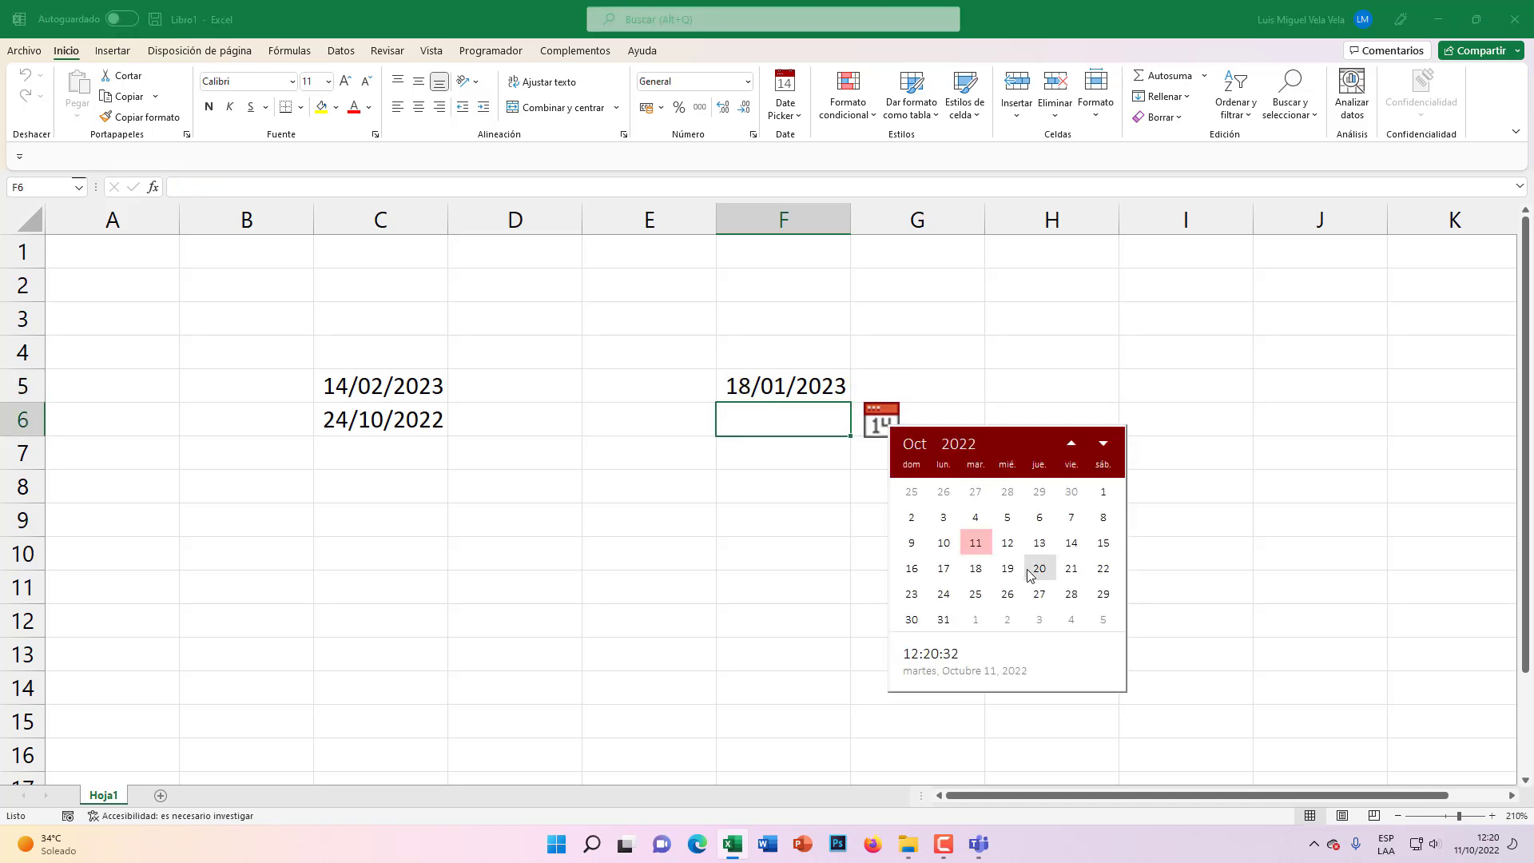
{"action": "left_click", "coordinate": [1066, 568]}
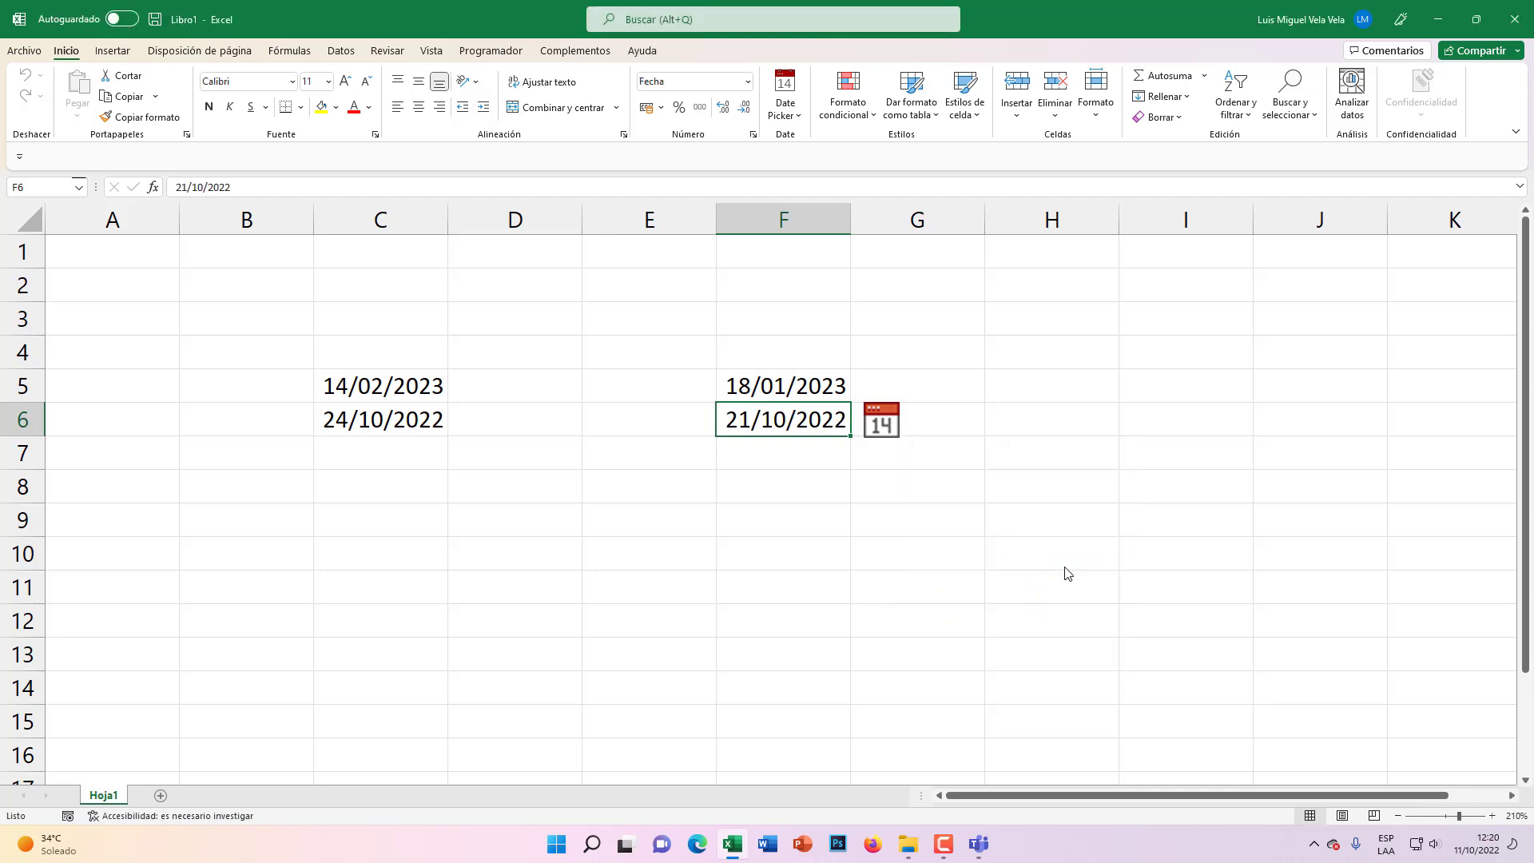
Step: Add the VERTEX42 Mini Calendar add-in to the sheet, placing it over columns H to J and enlarging it to show its bottom icon row
{"action": "left_click", "coordinate": [816, 511]}
{"action": "left_click", "coordinate": [583, 481]}
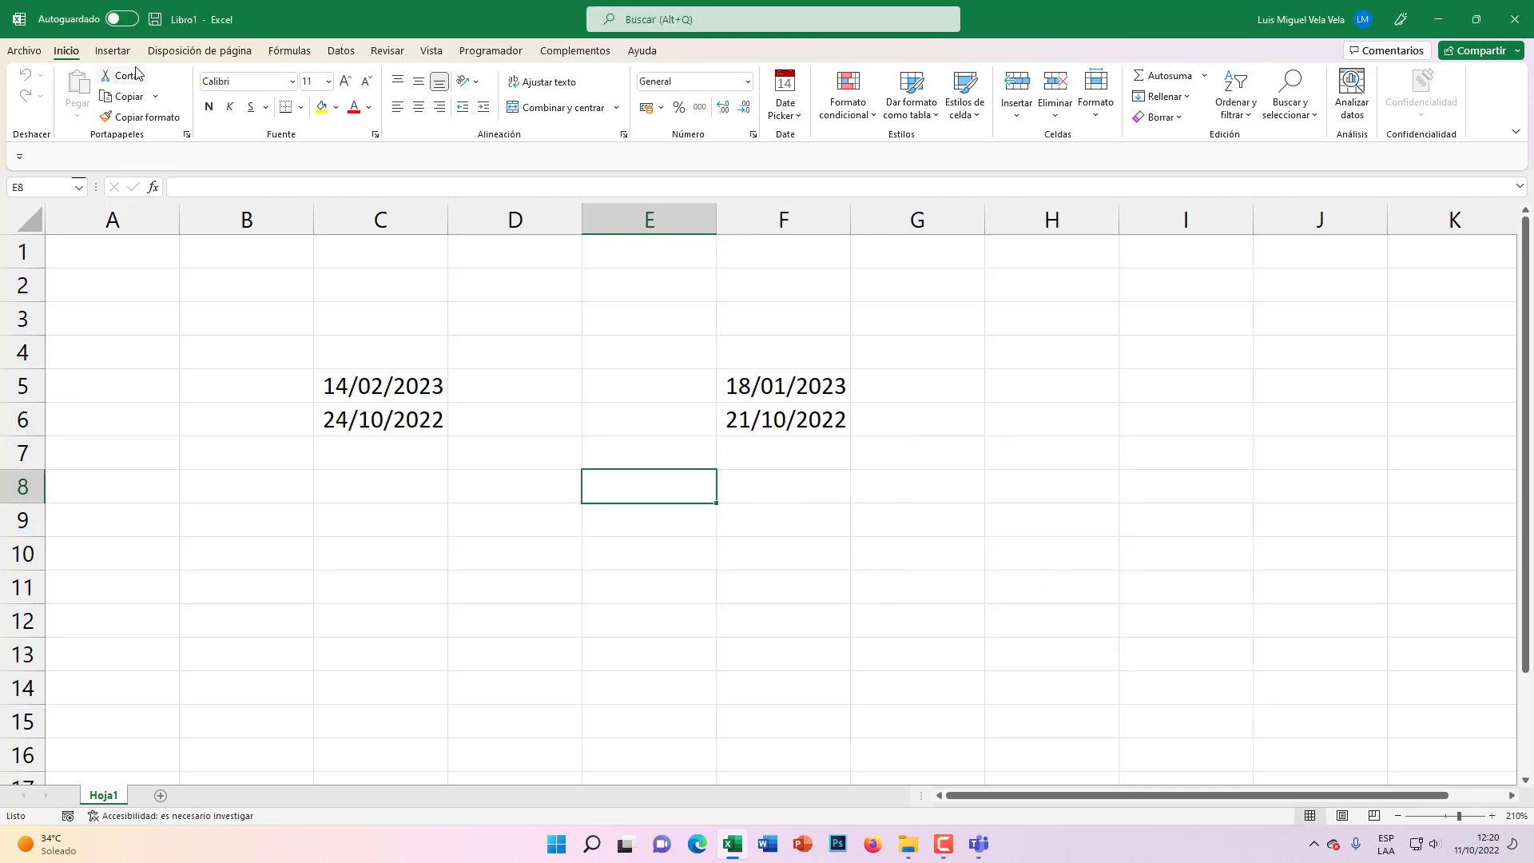
{"action": "left_click", "coordinate": [113, 51]}
{"action": "left_click", "coordinate": [461, 108]}
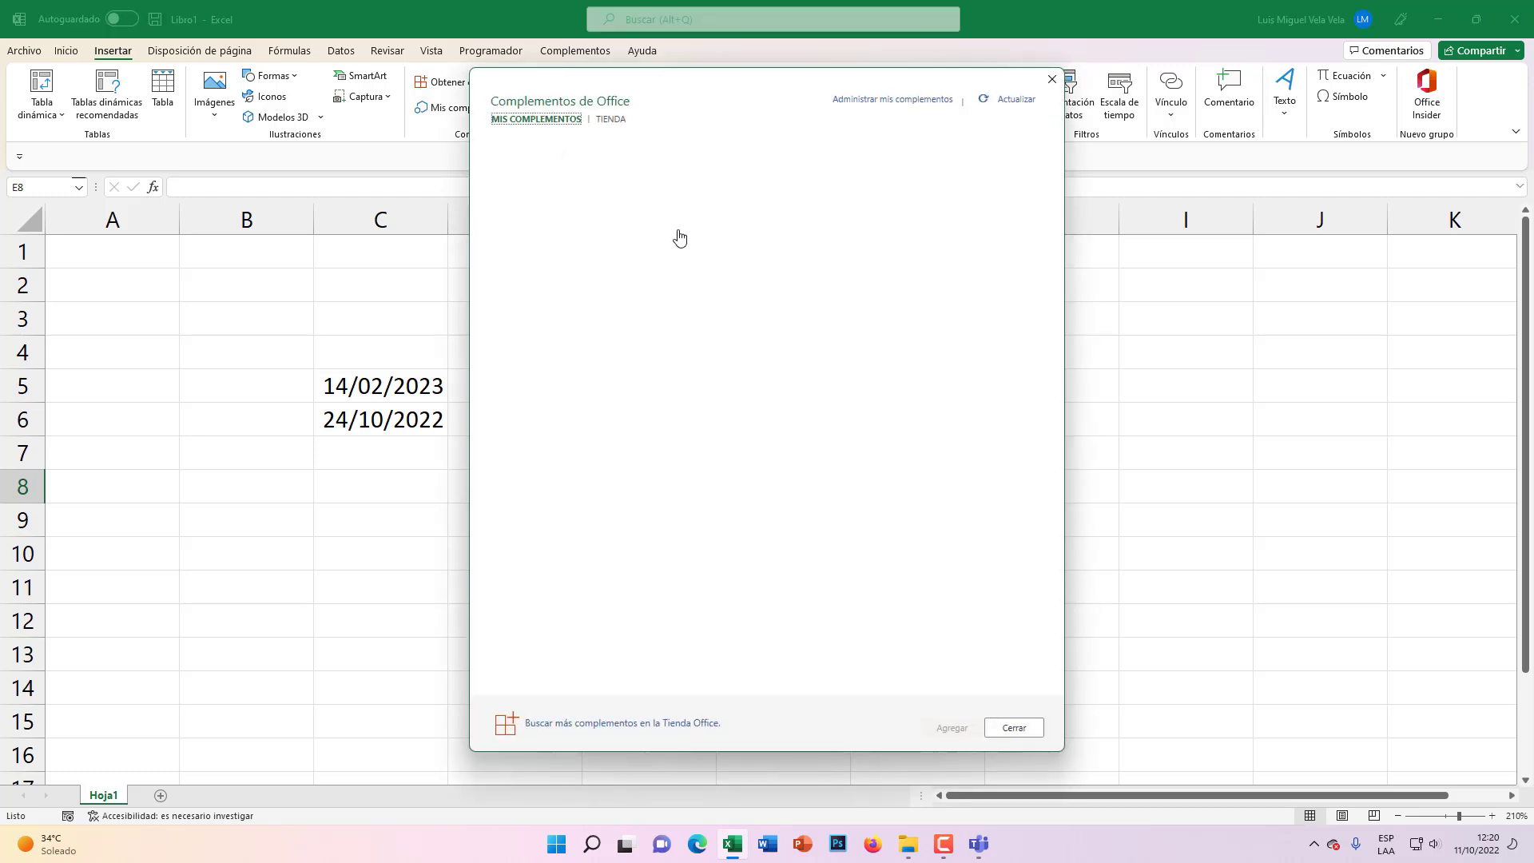
{"action": "left_click", "coordinate": [898, 162]}
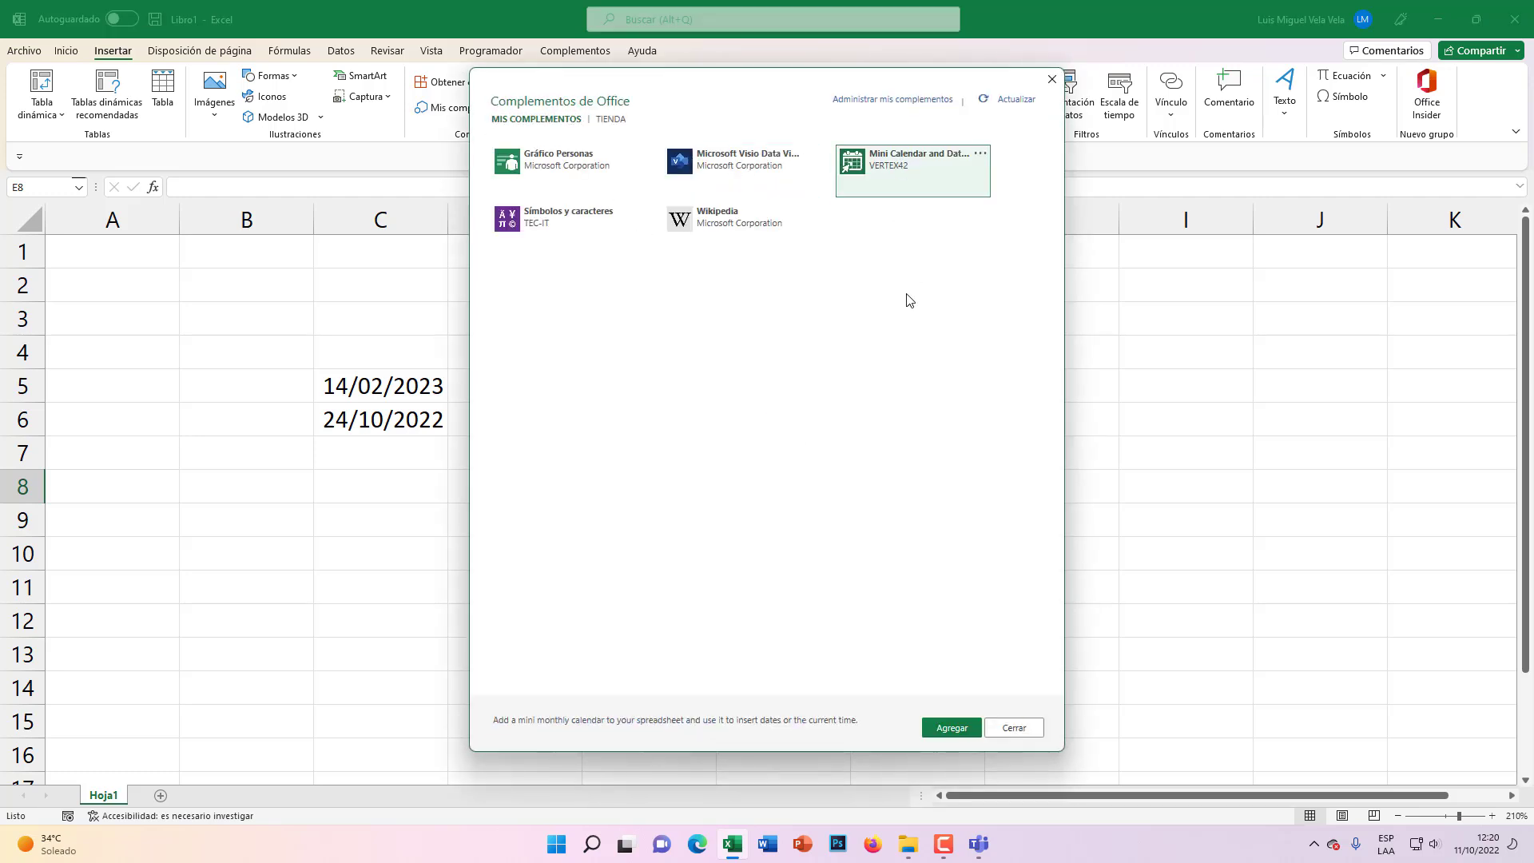
{"action": "left_click", "coordinate": [955, 727]}
{"action": "left_click_drag", "start_coordinate": [578, 324], "coordinate": [1067, 297]}
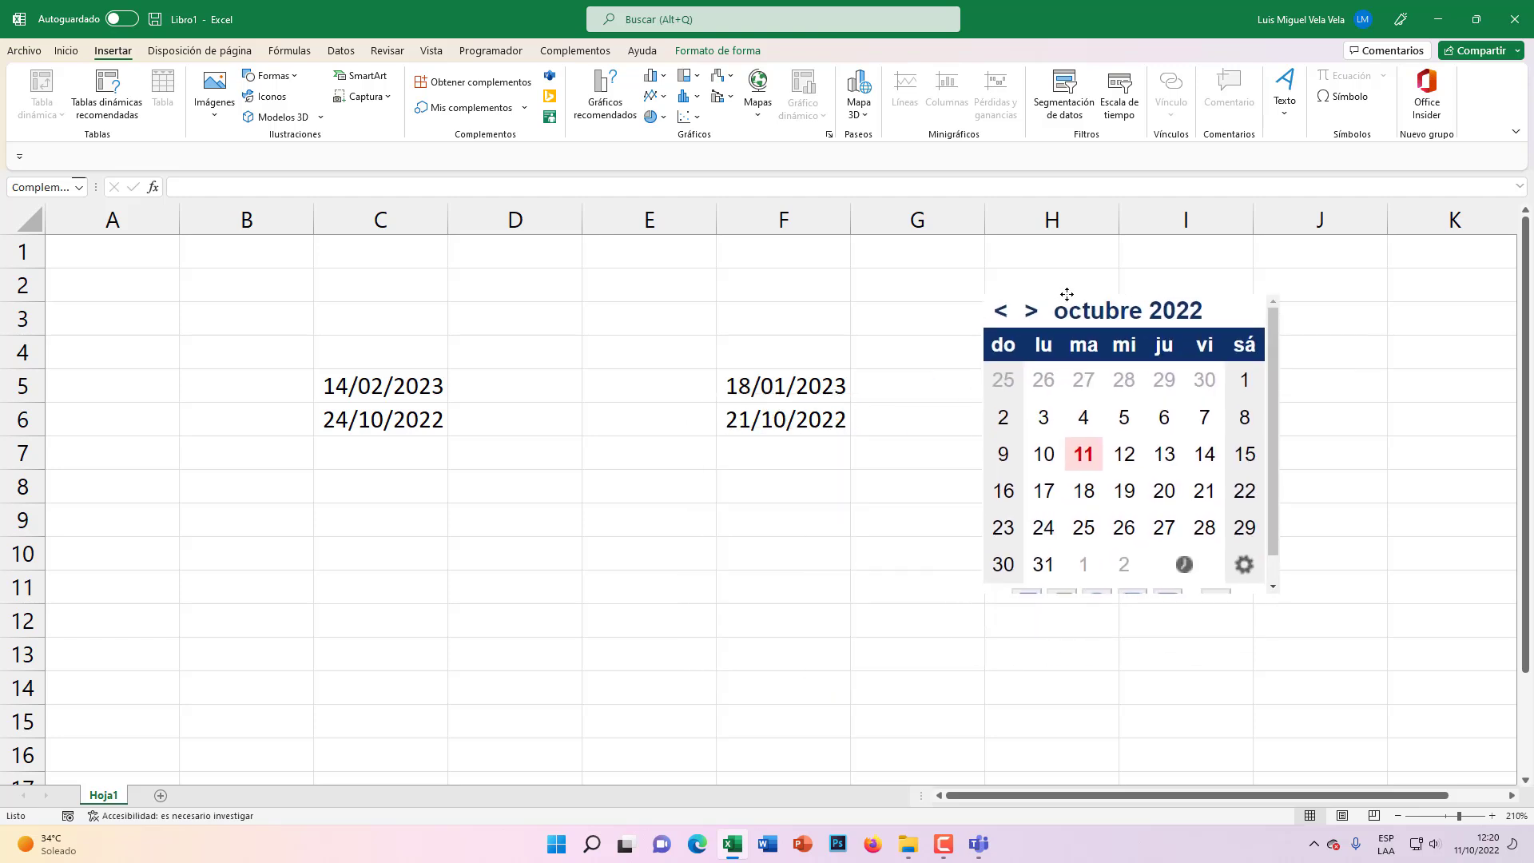
{"action": "left_click_drag", "start_coordinate": [1278, 595], "coordinate": [1317, 616]}
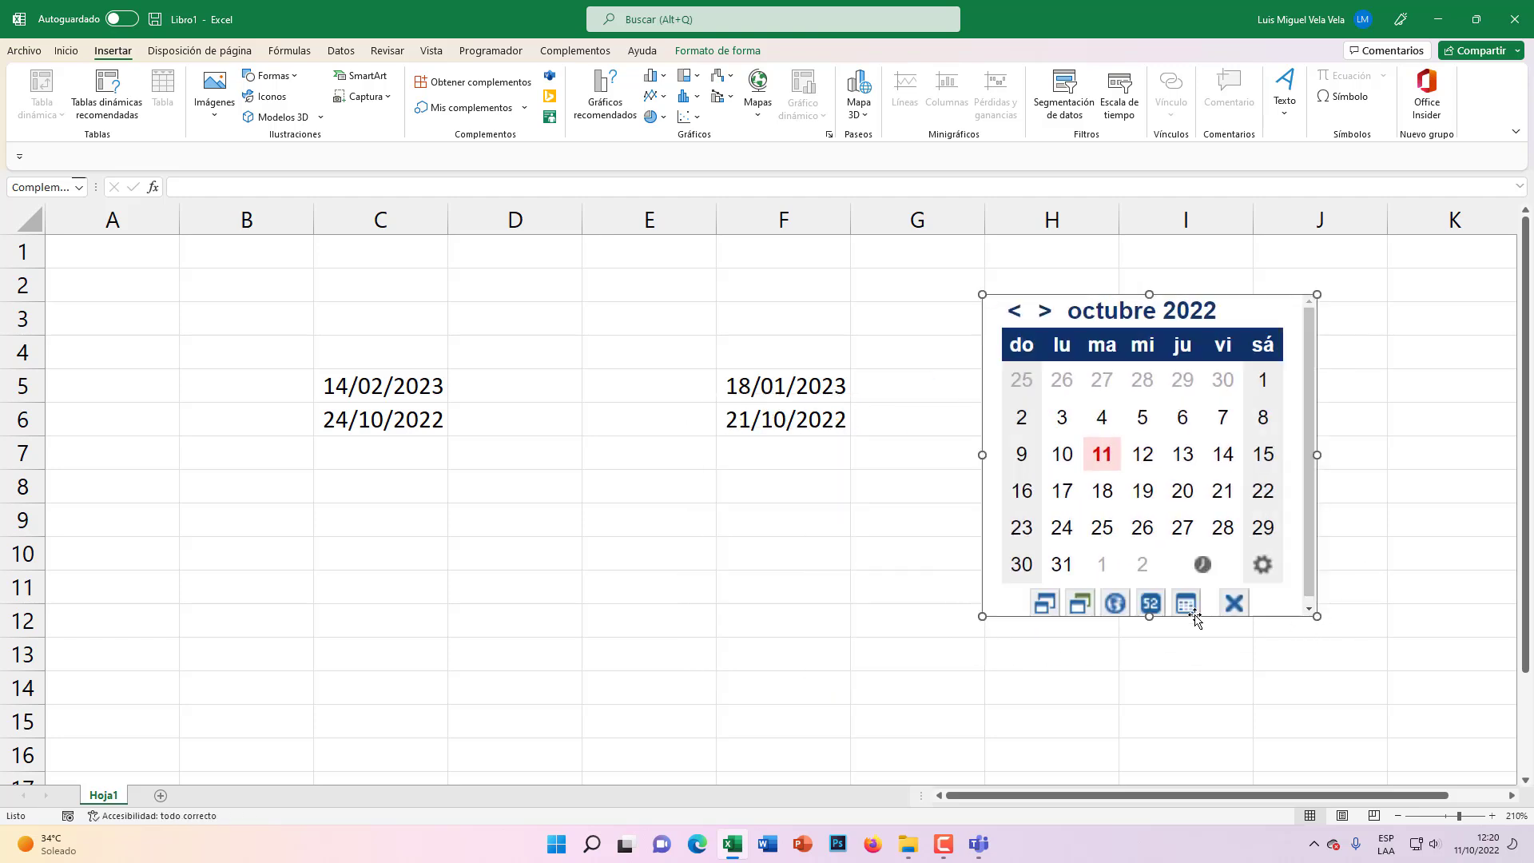